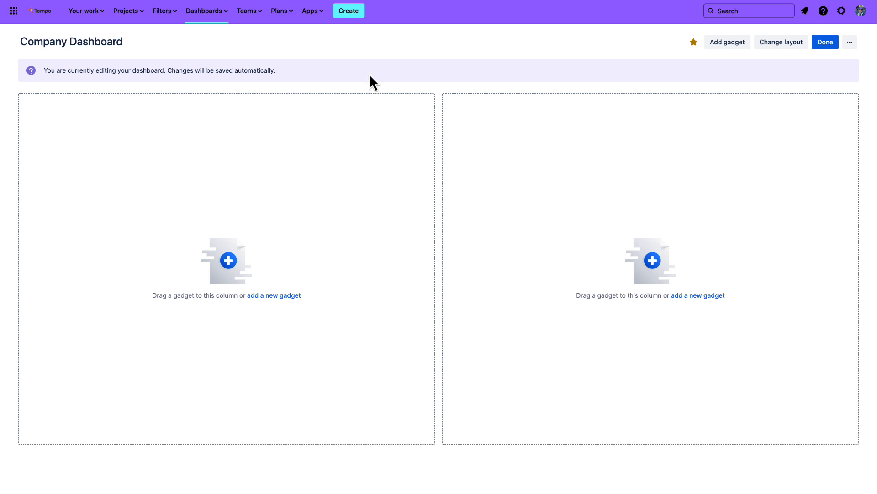
pyautogui.click(218, 18)
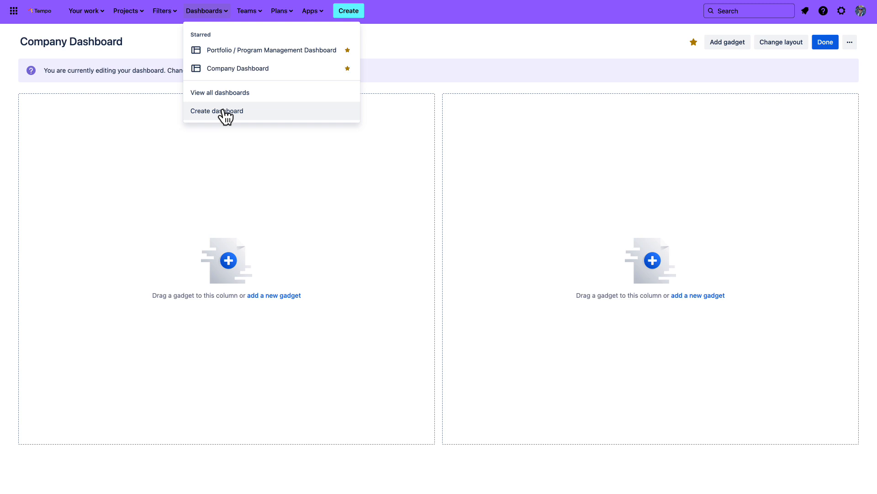
pyautogui.click(439, 64)
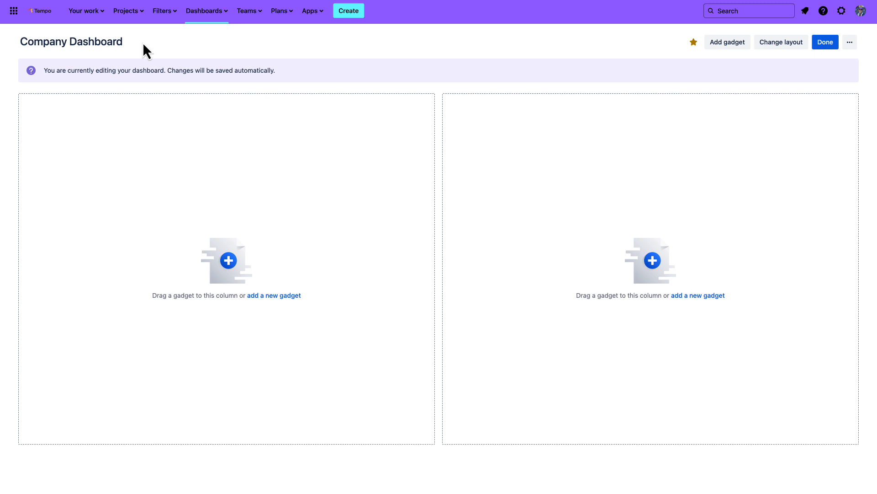
# Find the Custom Charts gadget by Tempo and add it to the dashboard's first column, then close the gadget library
pyautogui.click(263, 297)
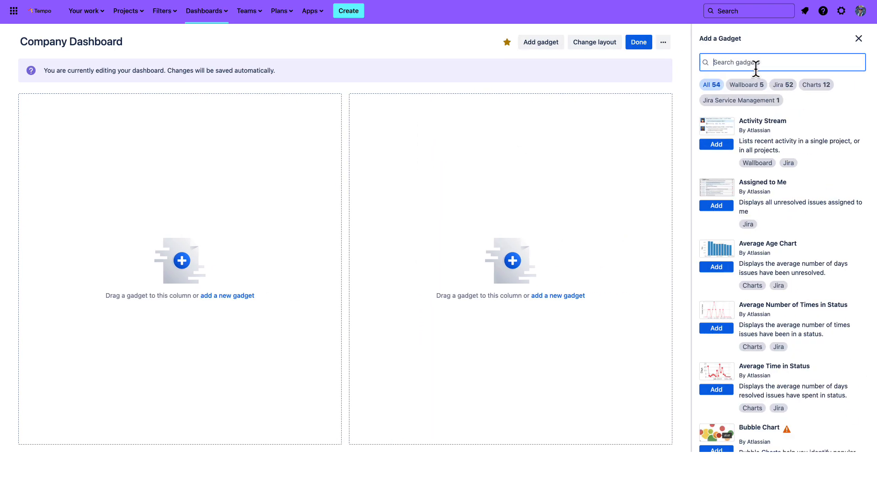
pyautogui.write('Custom Charts')
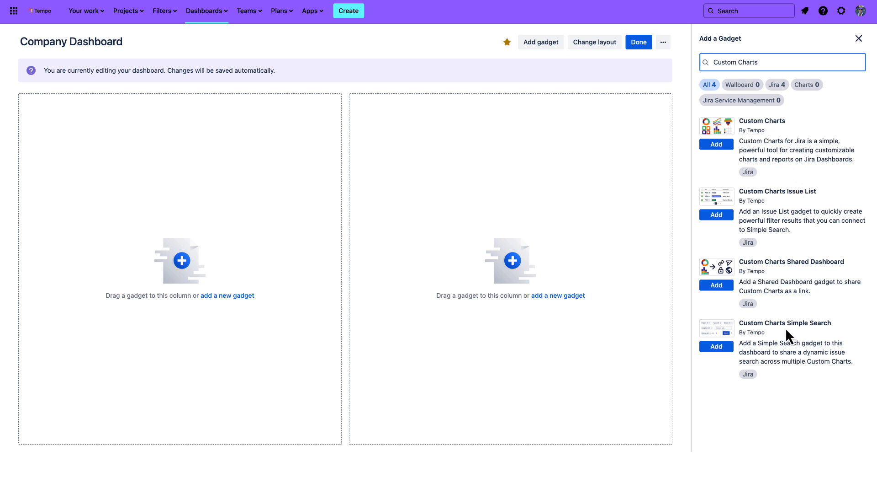
pyautogui.click(721, 146)
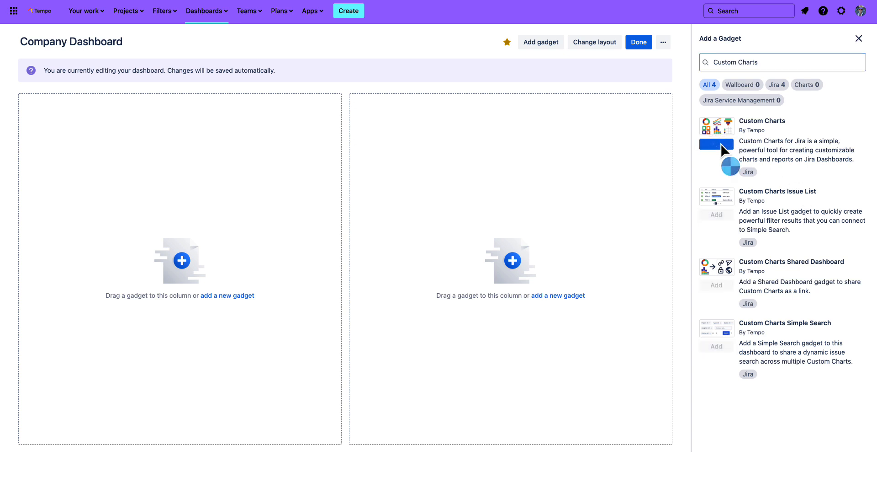
pyautogui.click(860, 39)
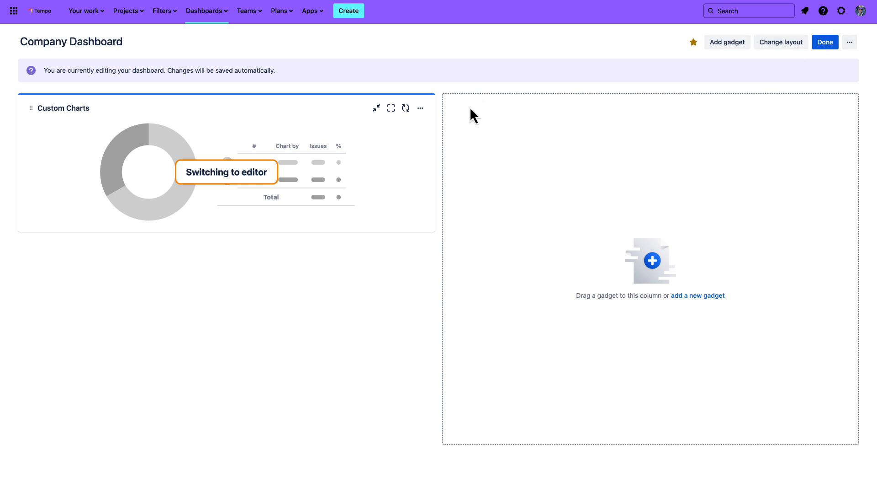
# Maximize the Custom Charts gadget and look through its existing templates before returning to the blank chart editor
pyautogui.click(391, 109)
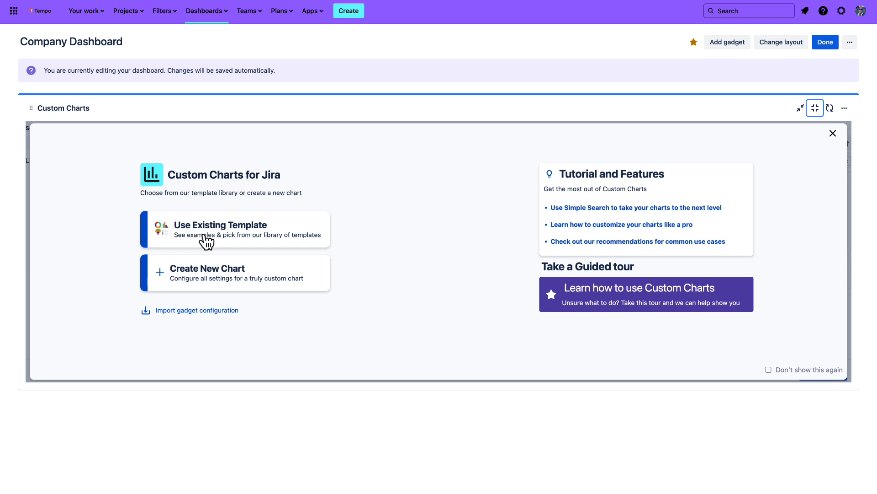
pyautogui.click(267, 238)
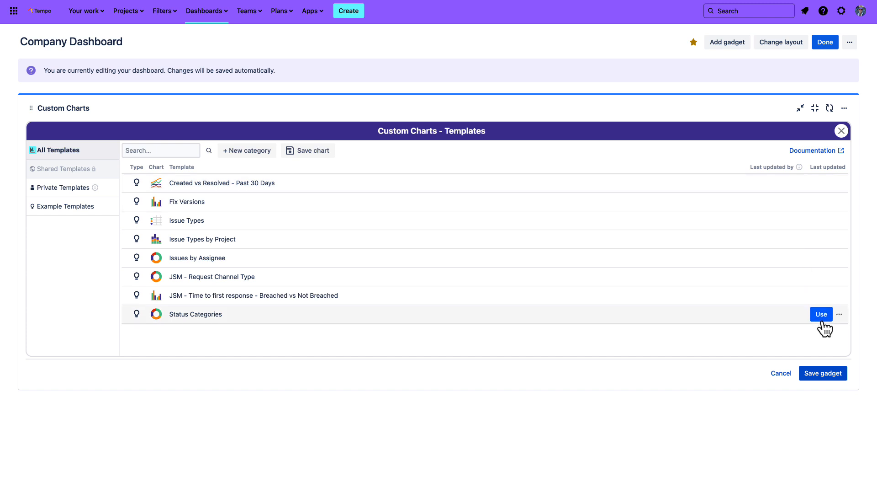
pyautogui.click(841, 131)
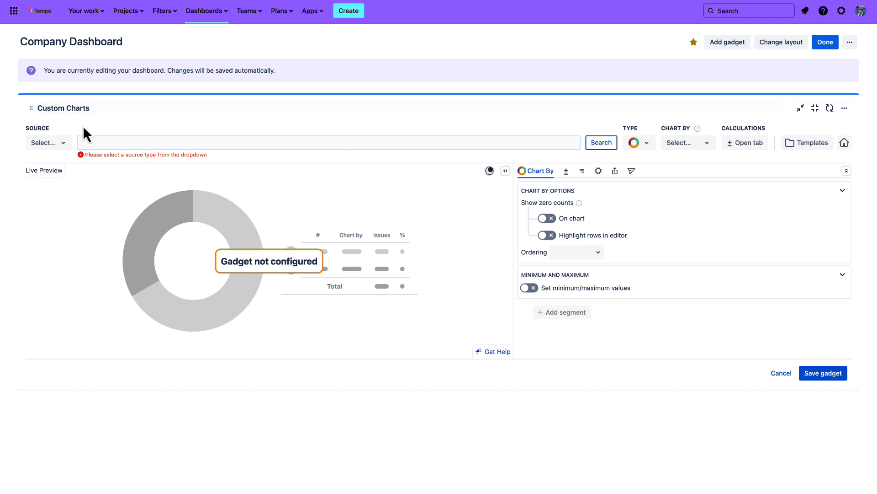
# Try Saved filters and Custom JQL as source types for the chart
pyautogui.click(64, 147)
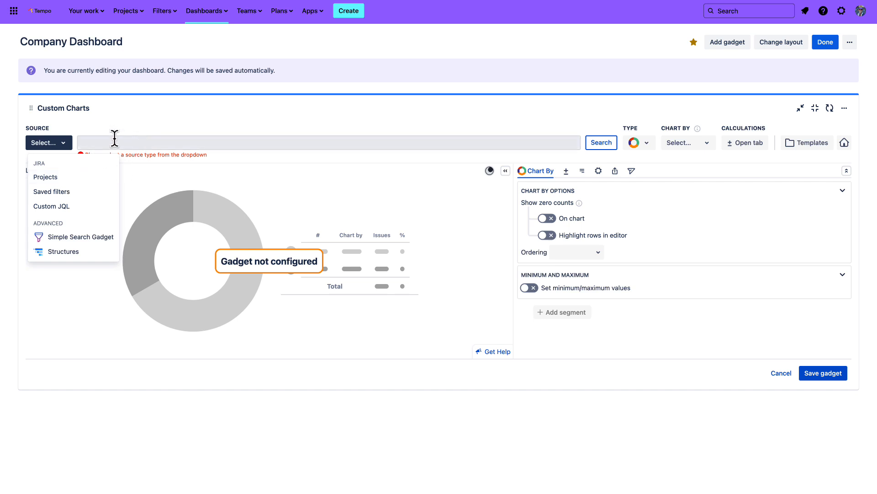
pyautogui.click(81, 196)
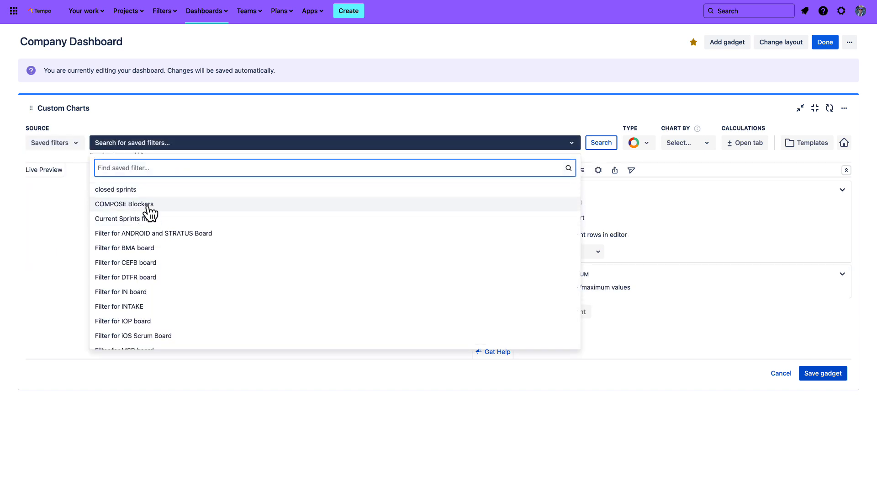
pyautogui.click(77, 145)
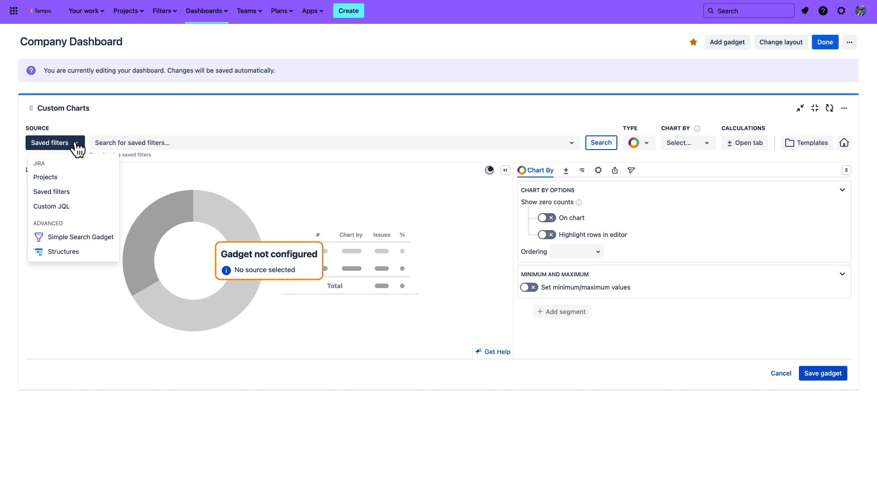
pyautogui.click(80, 209)
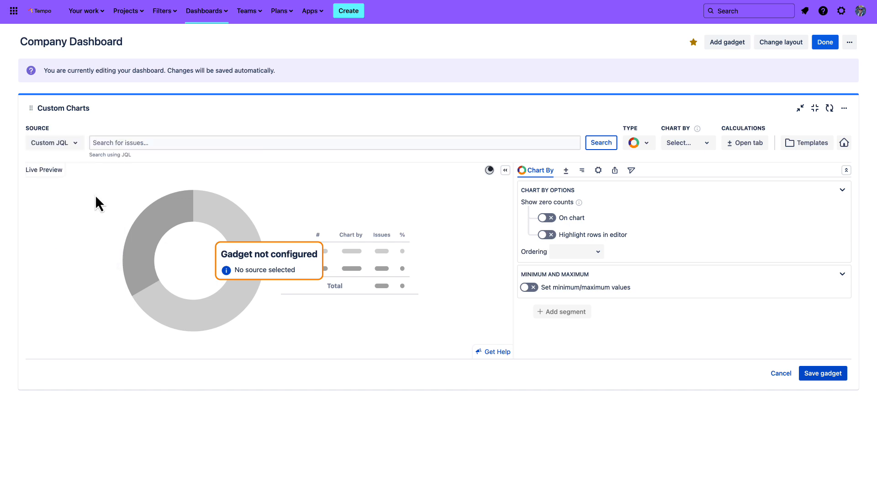
pyautogui.click(143, 142)
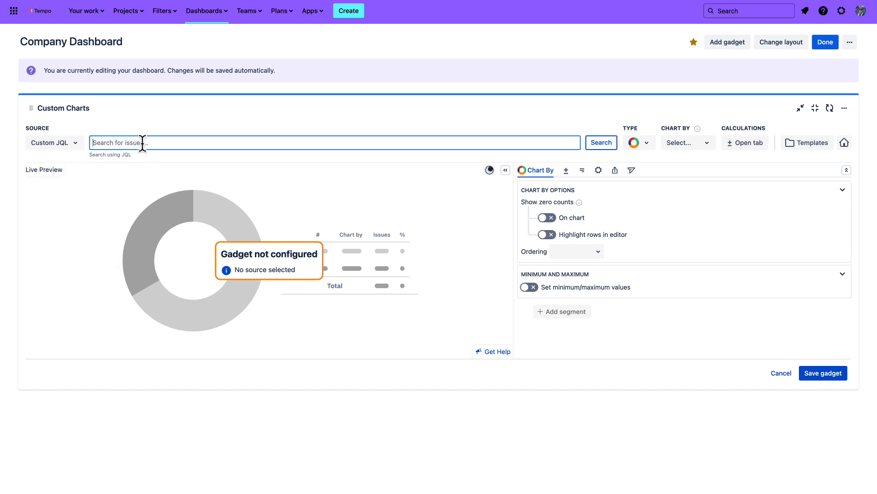
# Set the source to Projects and include Android (Scrum), CSM Lunar Mining Issues, Customer Onboarding Experience Project, Design (Business Waterfall), Features, Habitap App and Initiatives
pyautogui.click(76, 143)
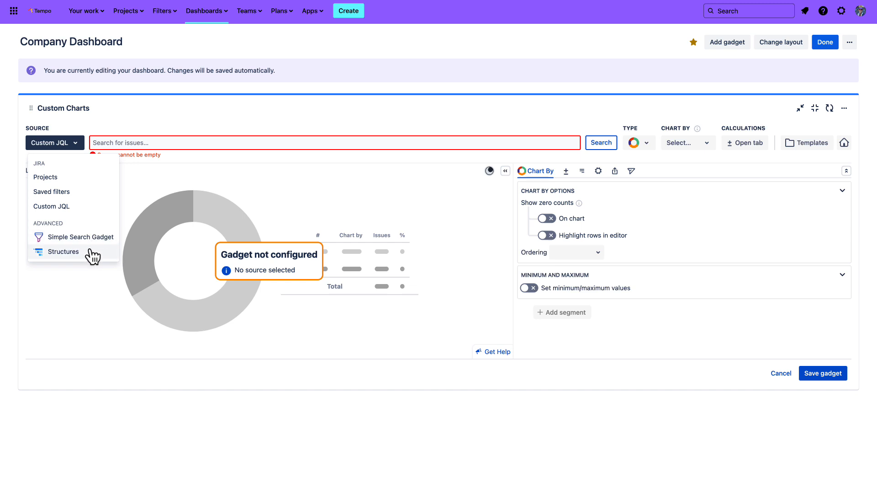
pyautogui.click(79, 179)
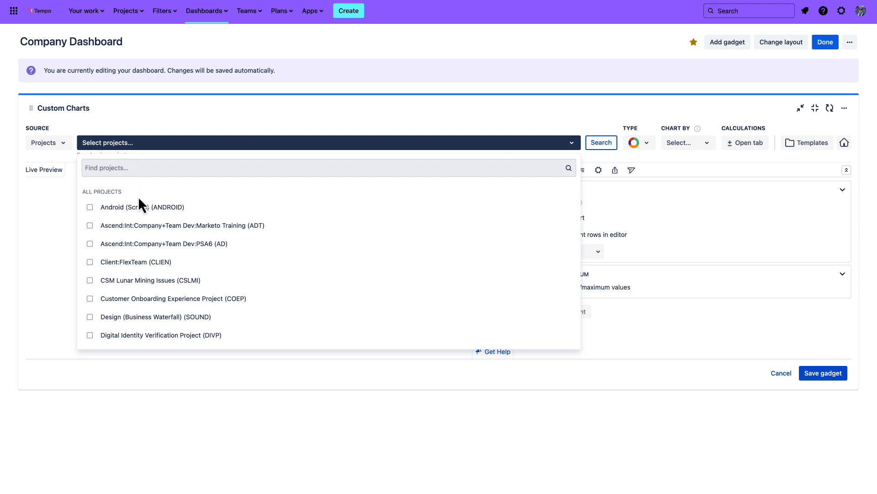
pyautogui.click(139, 207)
pyautogui.click(138, 280)
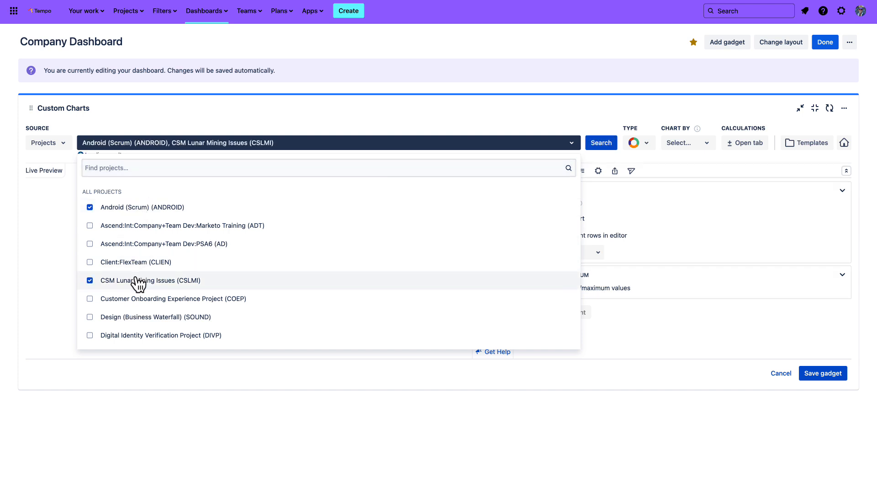
pyautogui.scroll(-1, 138, 280)
pyautogui.click(137, 273)
pyautogui.click(137, 291)
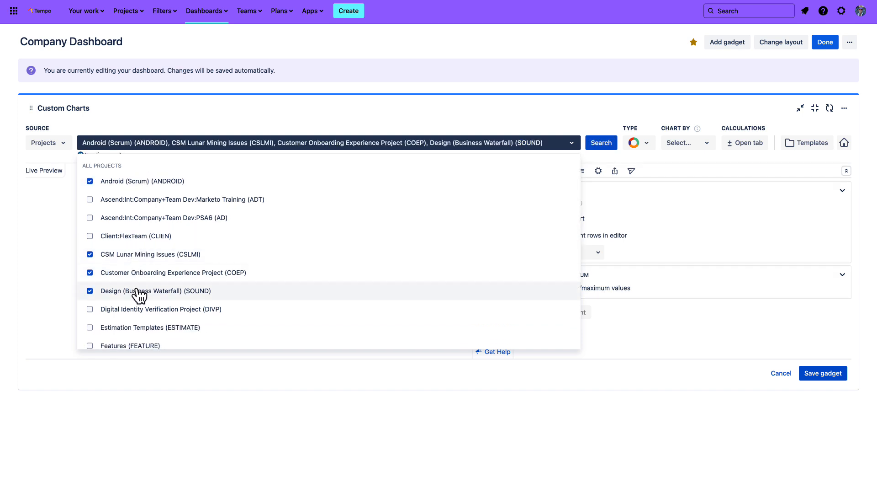
pyautogui.scroll(-2, 139, 295)
pyautogui.click(140, 287)
pyautogui.scroll(-2, 133, 289)
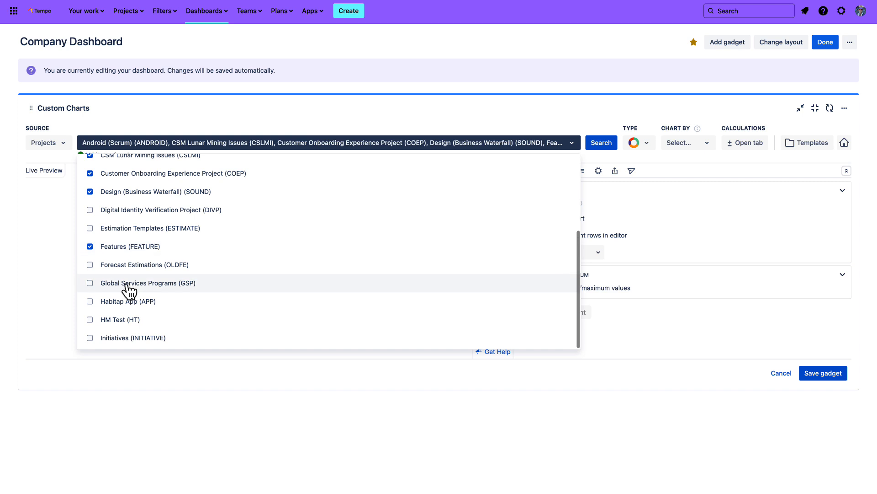
pyautogui.click(120, 302)
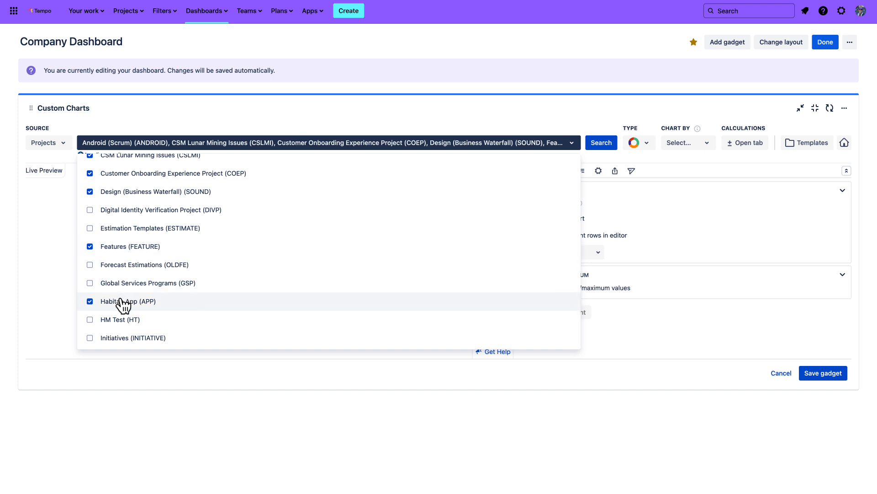
pyautogui.click(114, 338)
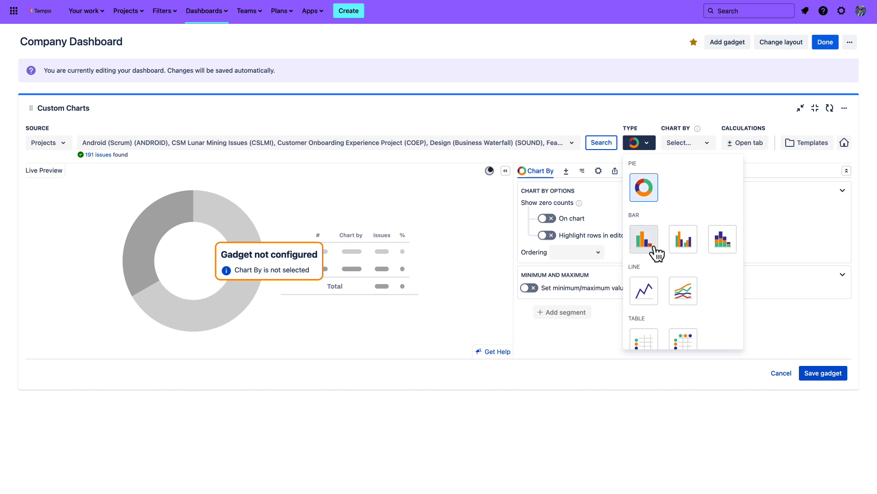
# Review the available chart types and change the chart to a stacked bar chart
pyautogui.scroll(-2, 658, 253)
pyautogui.scroll(2, 658, 253)
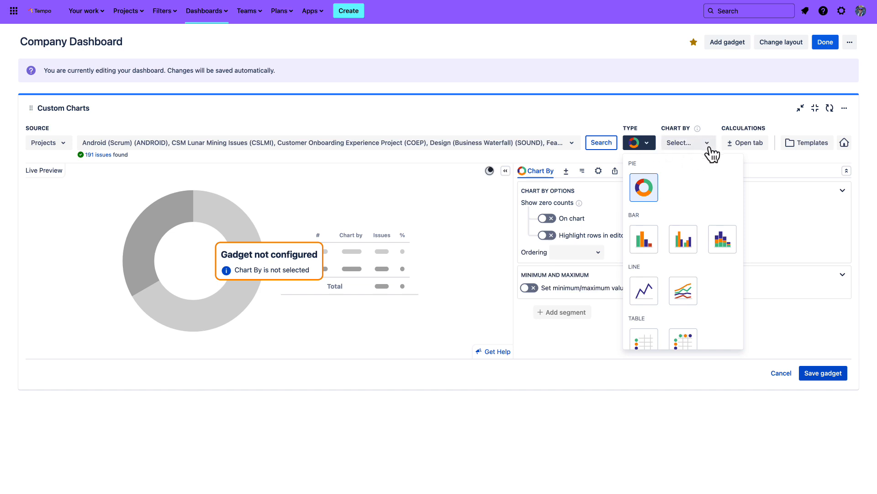
pyautogui.click(722, 244)
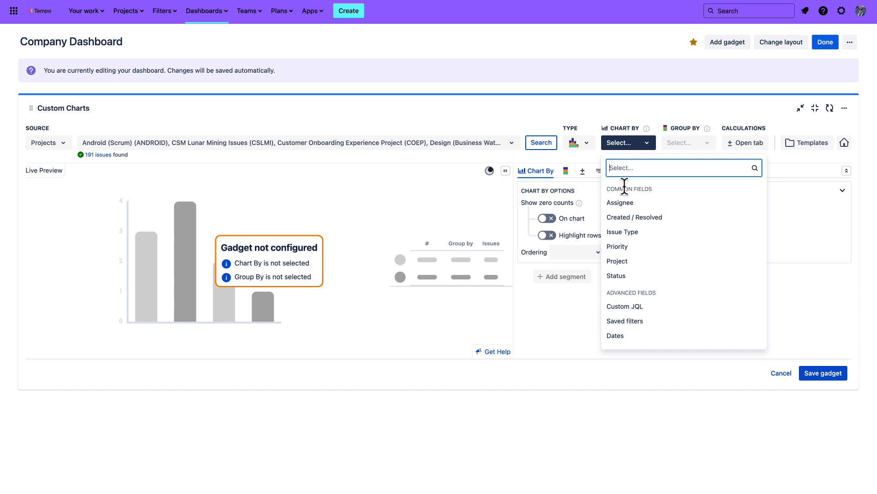
# Browse the Chart By fields and search them for "time in st", "issue hi" and "time to"
pyautogui.scroll(-1, 629, 208)
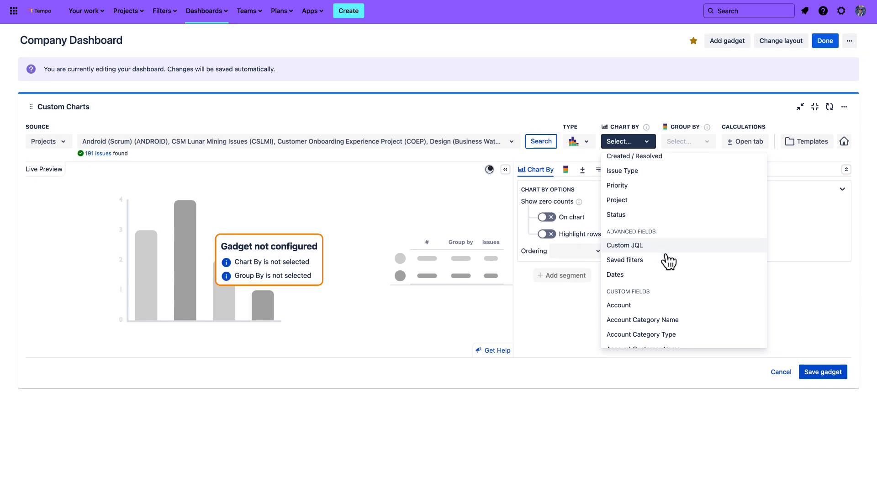
pyautogui.scroll(-1, 668, 256)
pyautogui.scroll(3, 668, 261)
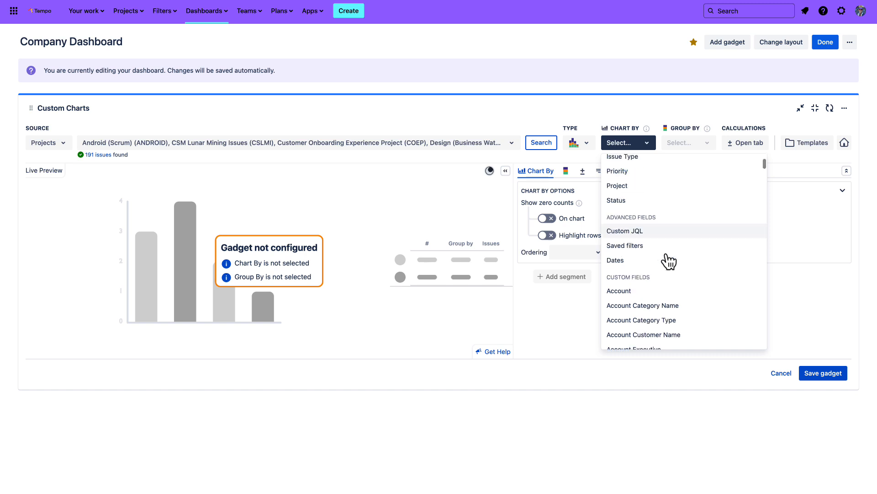
pyautogui.write('time in st')
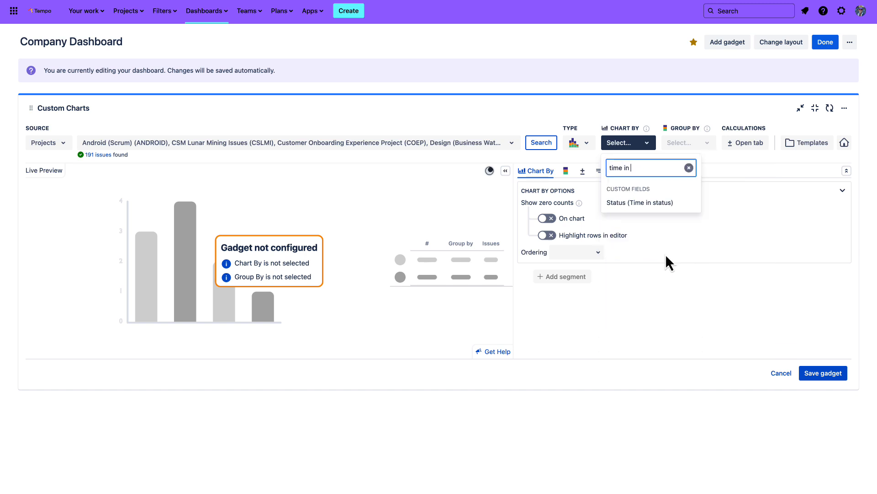
pyautogui.tripleClick(616, 168)
pyautogui.write('issue hi')
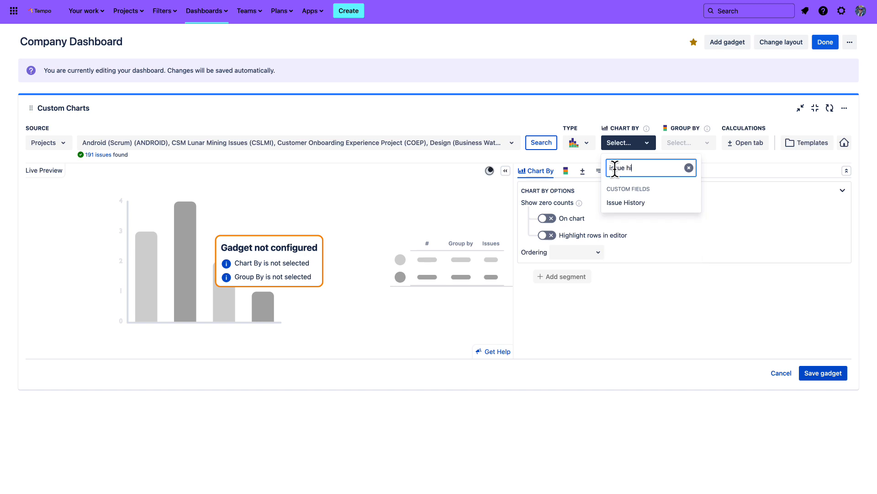
pyautogui.tripleClick(618, 169)
pyautogui.write('time to')
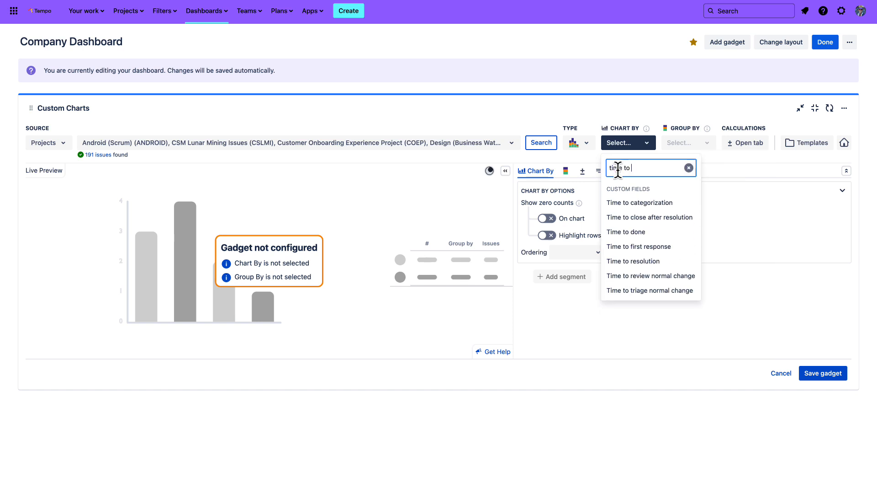
# Chart the issues by Project and group the stacked bars by Status
pyautogui.doubleClick(618, 165)
pyautogui.click(618, 165)
pyautogui.write('project')
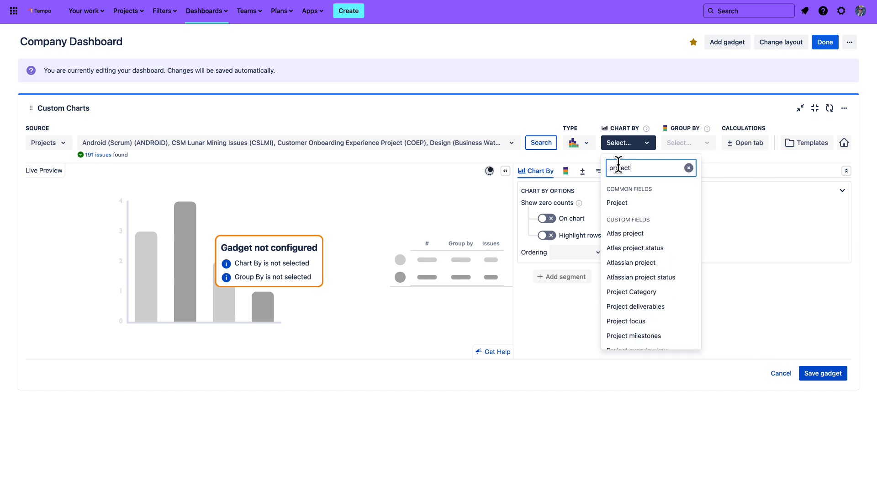
pyautogui.click(634, 204)
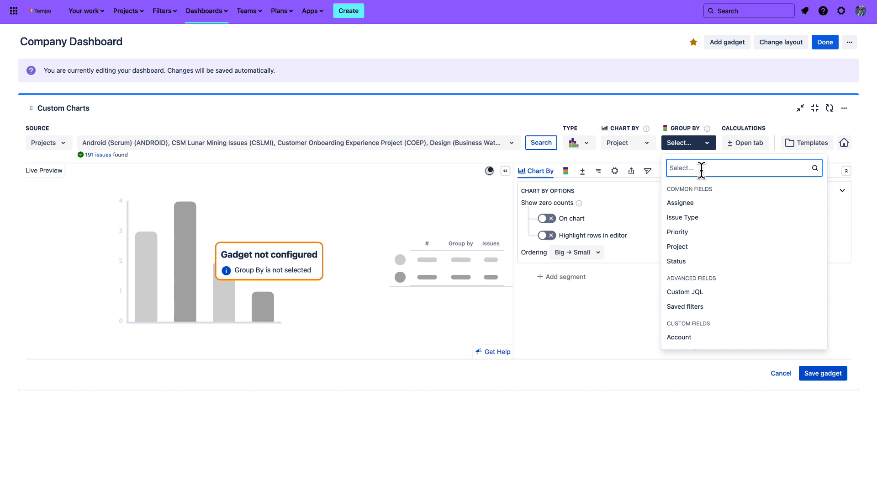
pyautogui.click(695, 264)
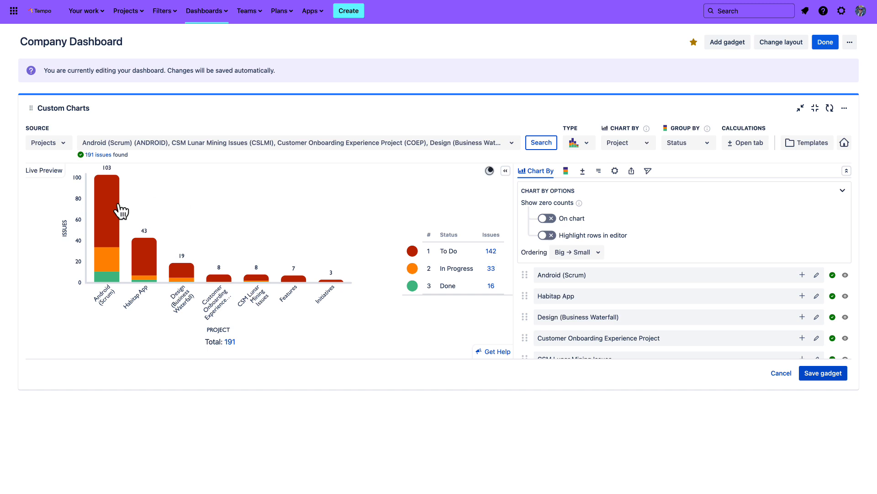
pyautogui.moveTo(116, 277)
pyautogui.moveTo(116, 219)
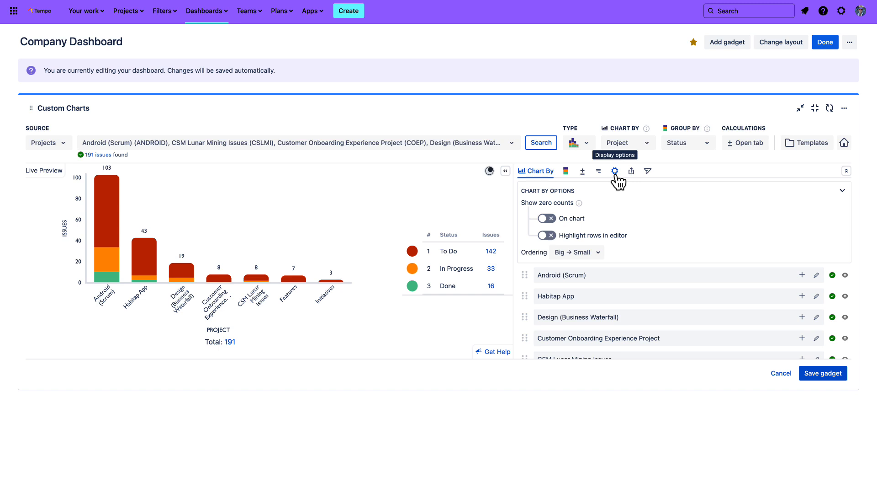
# Title the chart "Status of Issues by Project" in the gadget's details
pyautogui.click(600, 172)
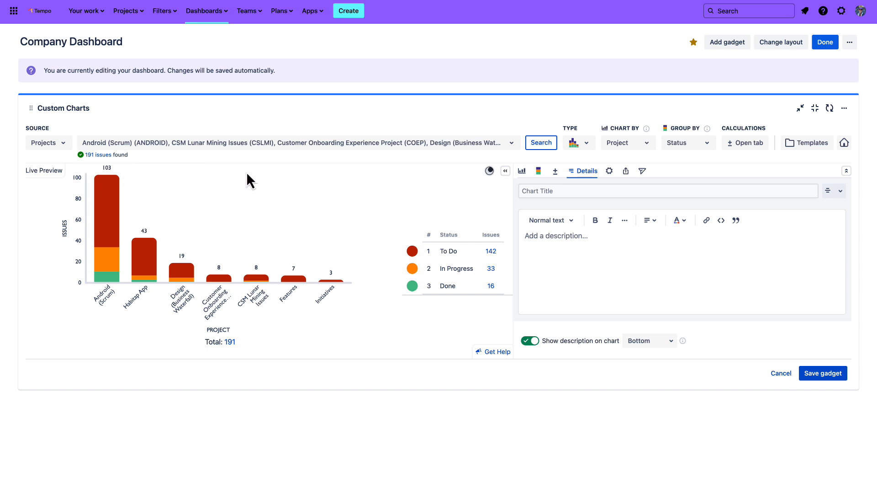
pyautogui.click(551, 191)
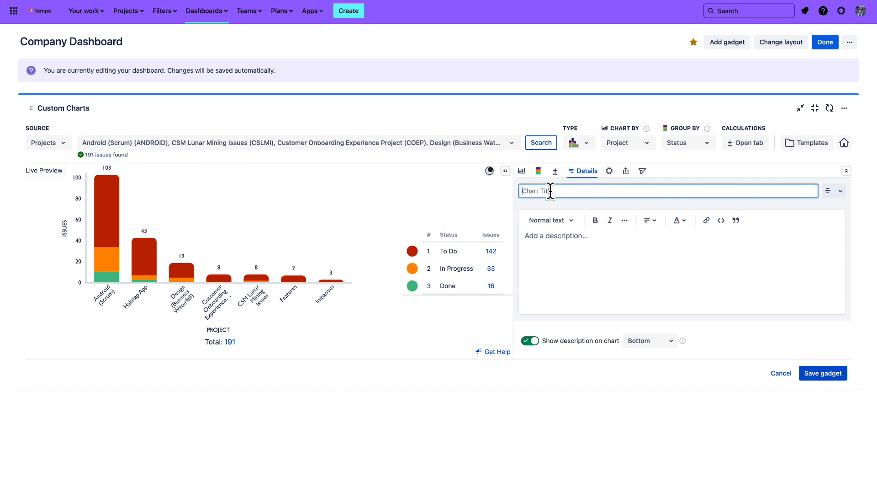
pyautogui.write('Status of')
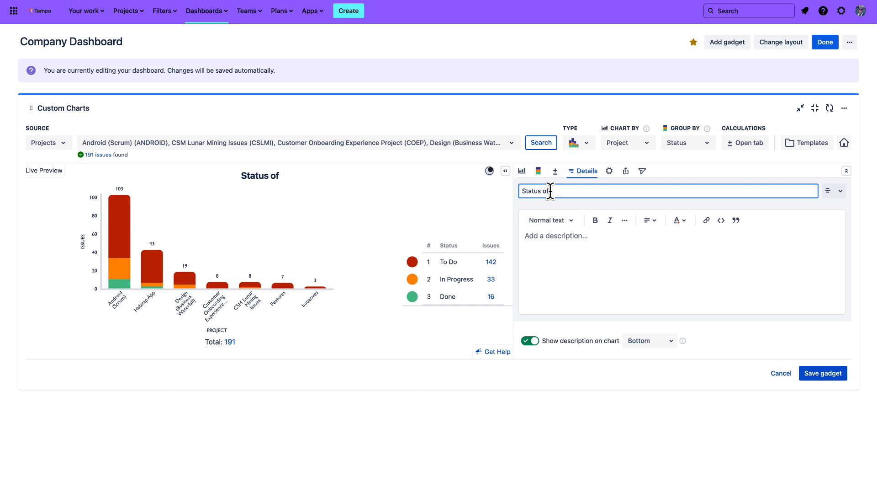
pyautogui.write(' Issues by Proj')
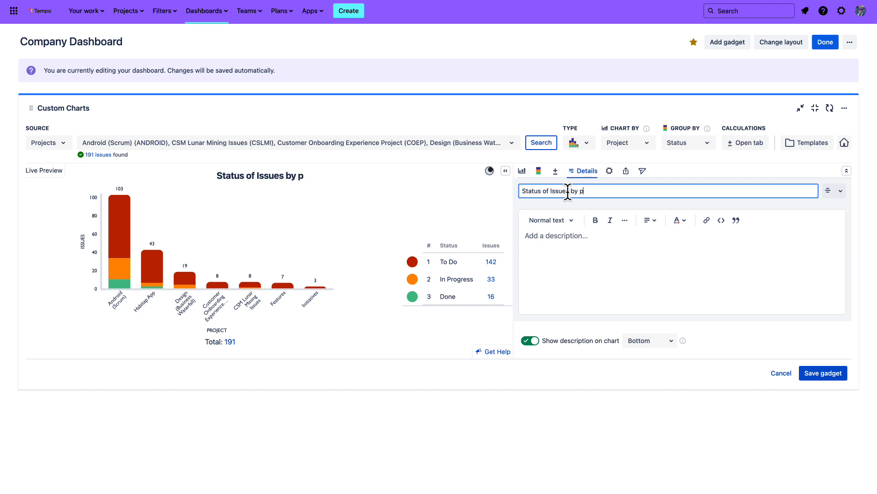
pyautogui.write('ect')
# Try left alignment for the chart title and return it to centre alignment
pyautogui.click(834, 191)
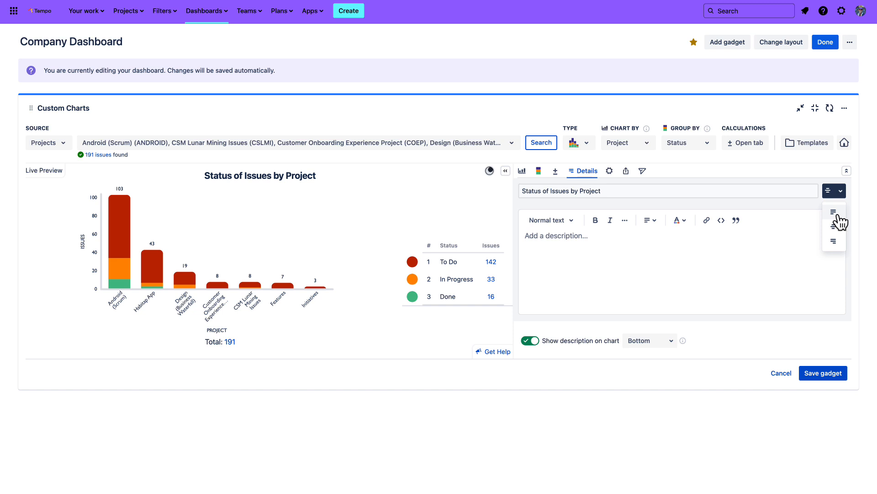
pyautogui.click(836, 213)
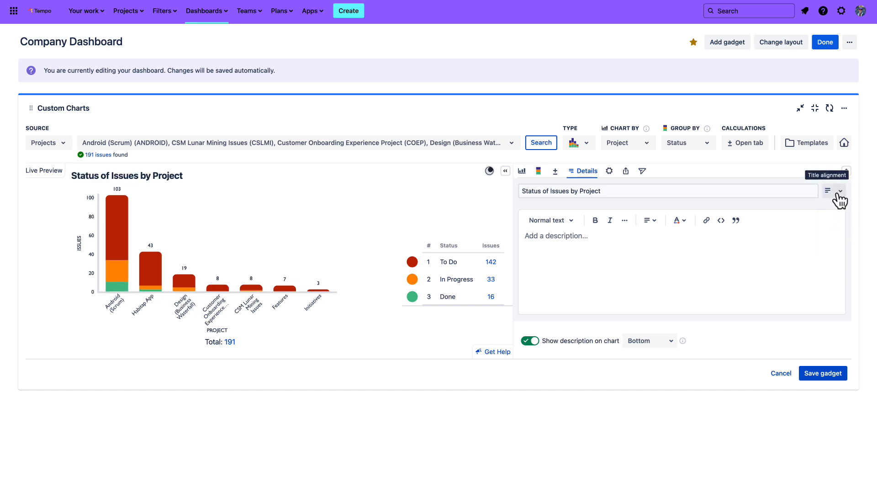
pyautogui.click(836, 191)
pyautogui.click(837, 229)
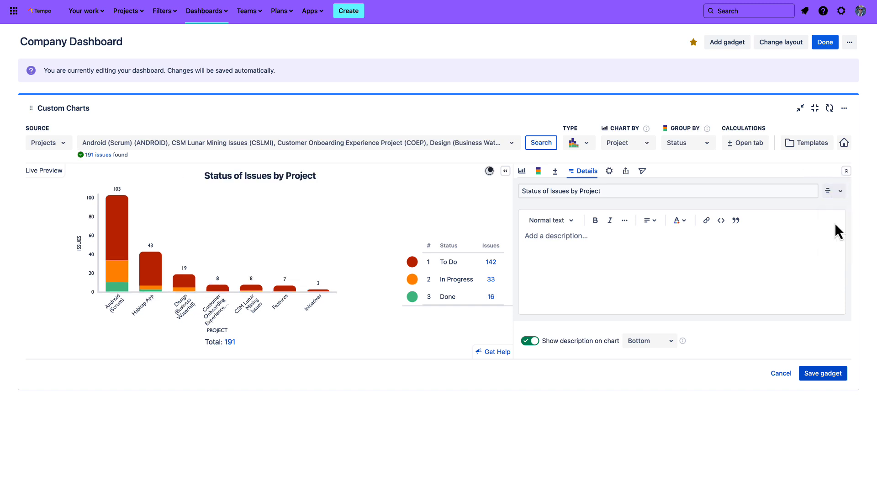
# Try the chart description "This is a report!" and clear it again
pyautogui.click(572, 237)
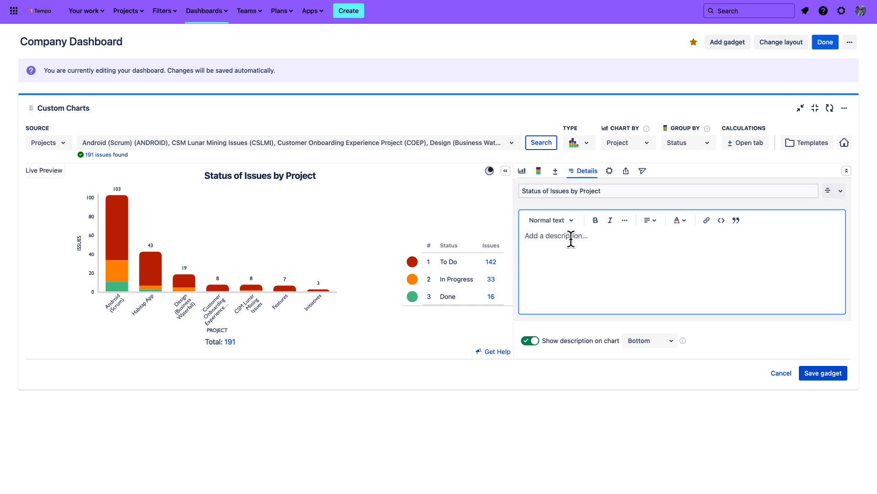
pyautogui.write('This is a report!')
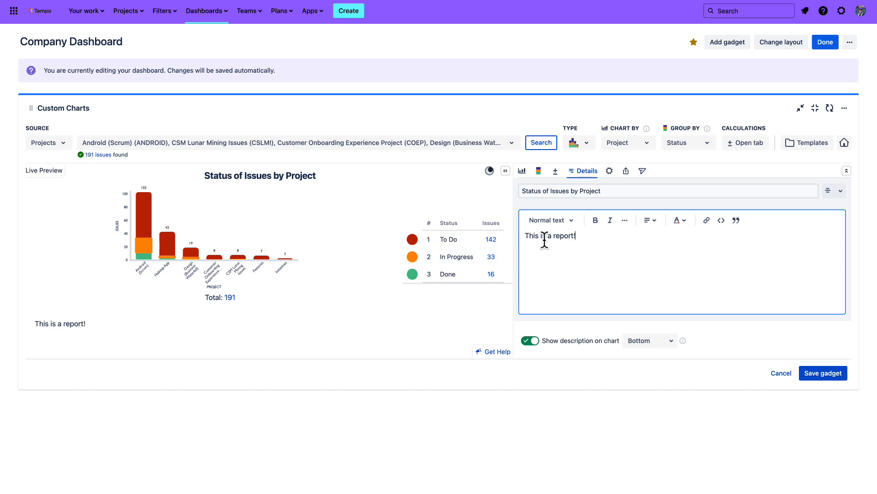
pyautogui.tripleClick(563, 235)
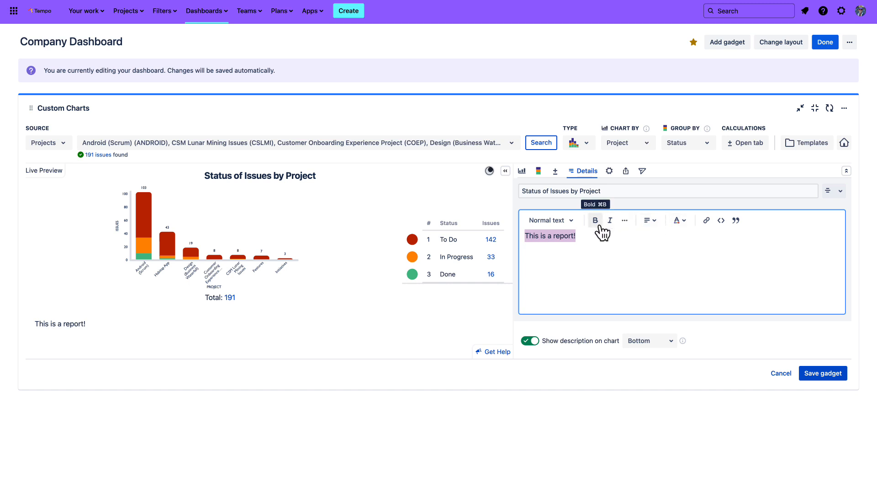
pyautogui.tripleClick(558, 238)
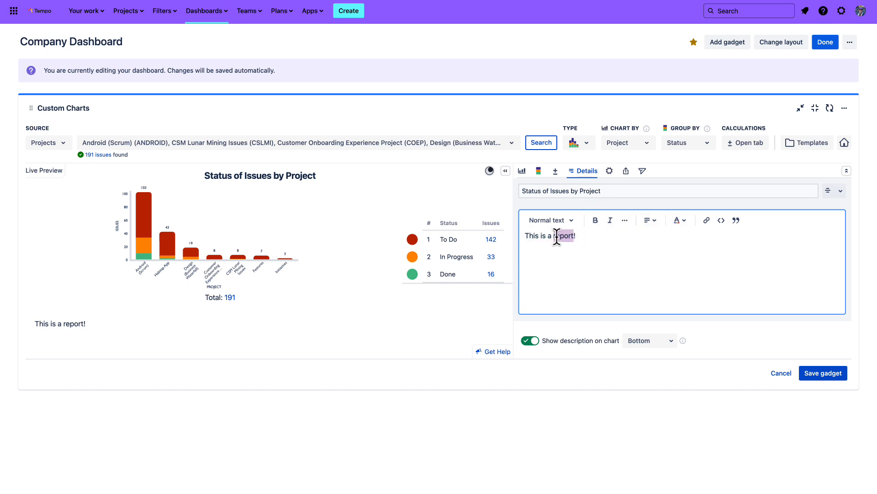
pyautogui.press('BackSpace')
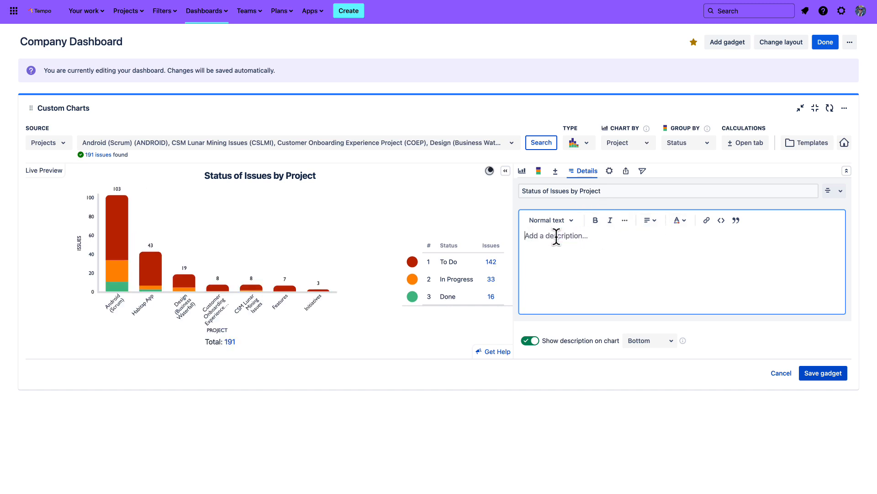
pyautogui.click(520, 206)
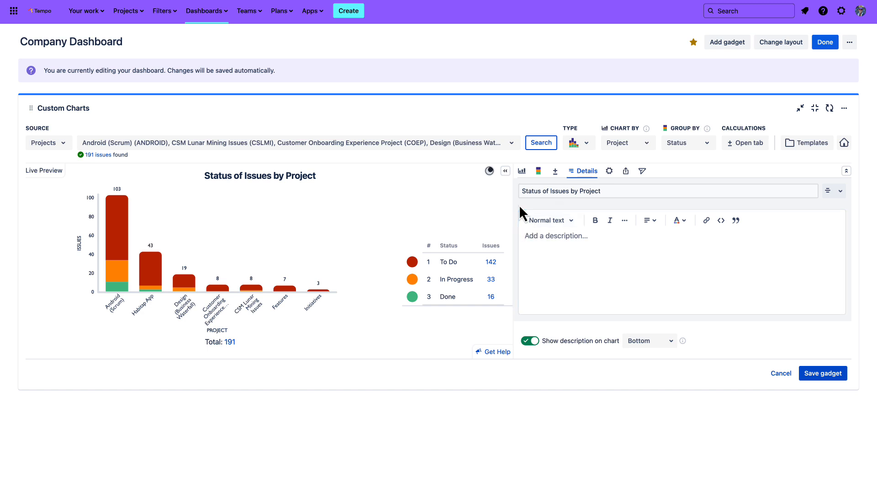
# Rename the Design (Business Waterfall) segment as Design and move Customer Onboarding Experience Project directly above it
pyautogui.click(523, 172)
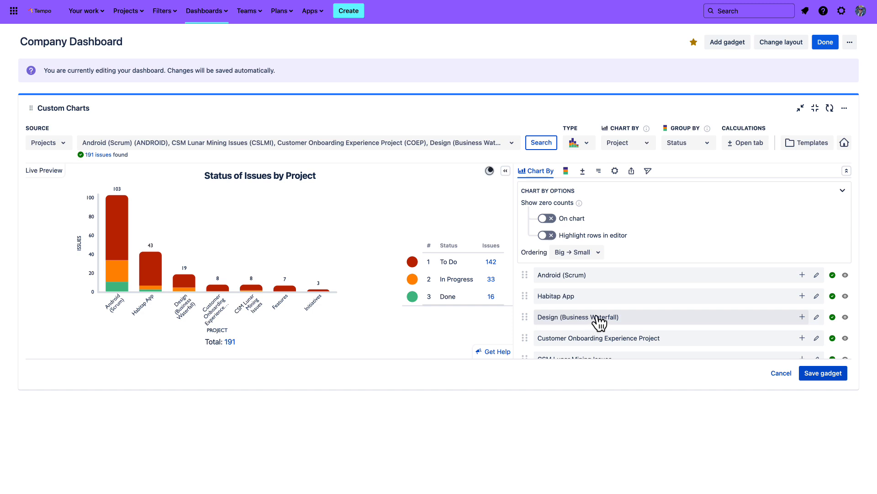
pyautogui.click(817, 316)
pyautogui.click(575, 316)
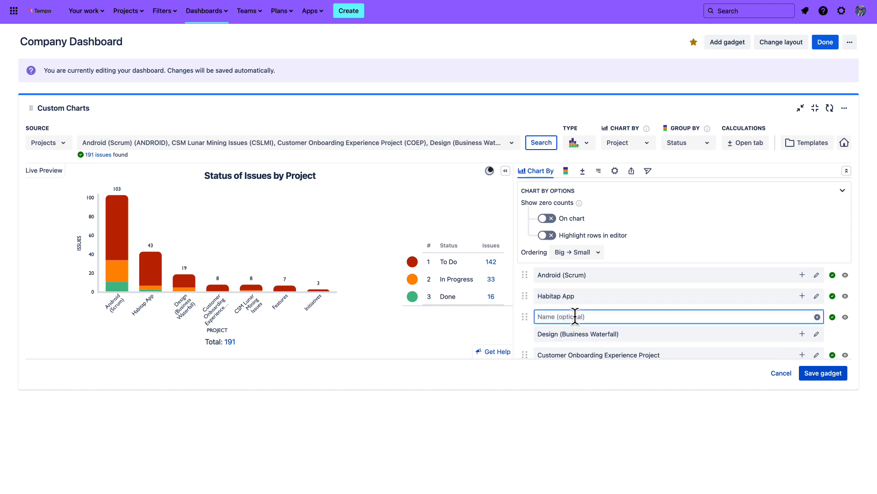
pyautogui.write('Design')
pyautogui.press('Return')
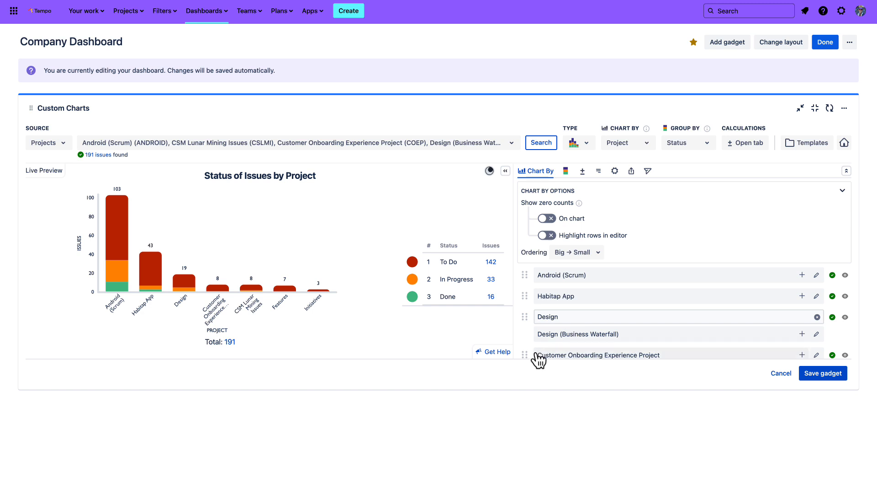
pyautogui.moveTo(527, 356); pyautogui.dragTo(522, 310)
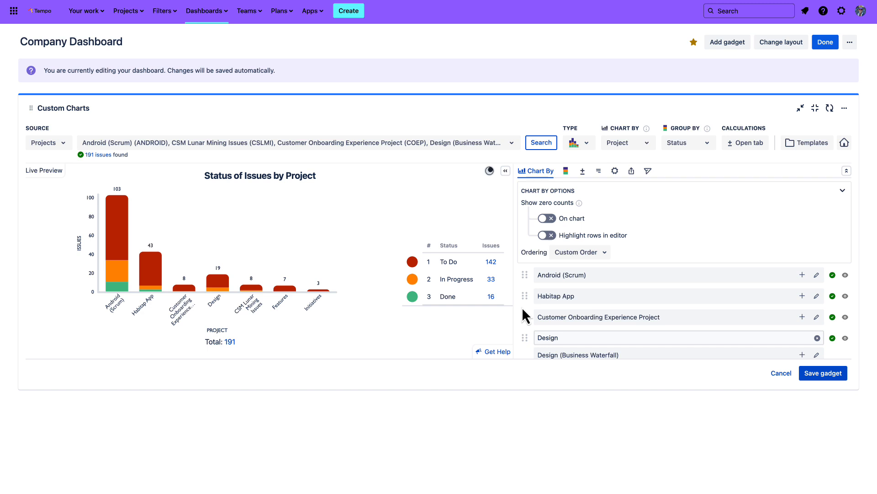
# Browse the projects that can be merged into the Features segment and leave the segment as it is
pyautogui.scroll(-2, 672, 326)
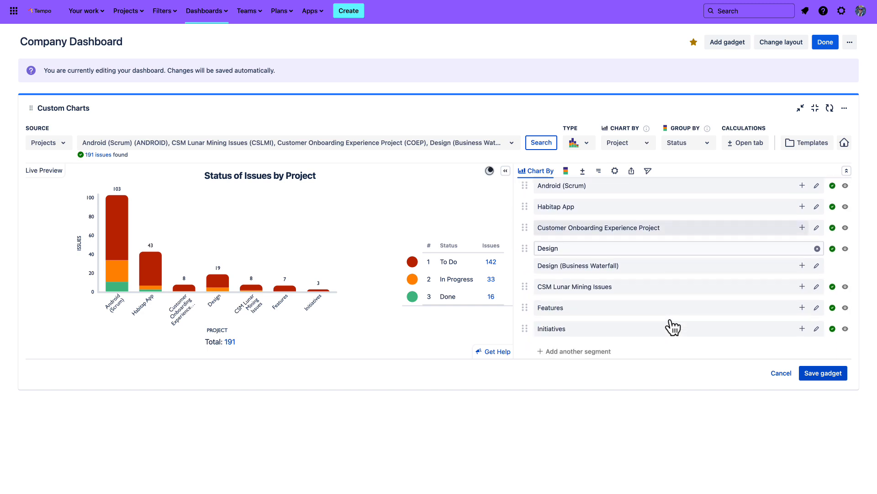
pyautogui.click(802, 307)
pyautogui.scroll(-2, 654, 337)
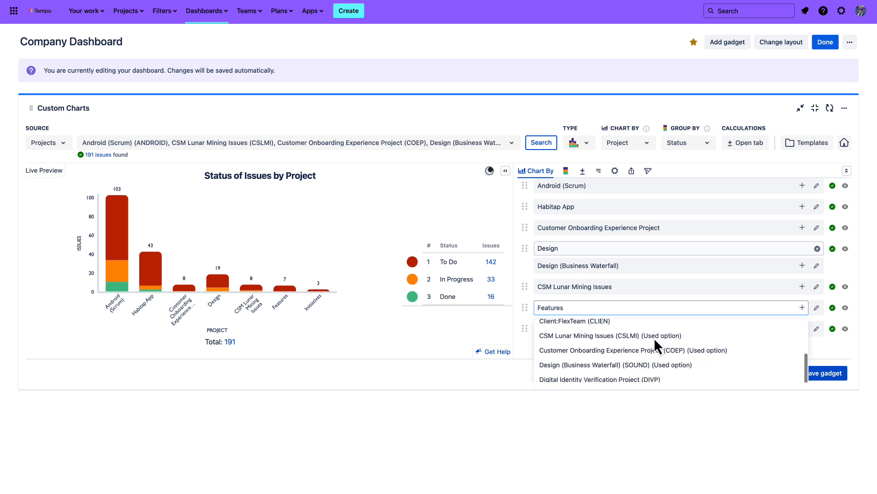
pyautogui.scroll(2, 653, 338)
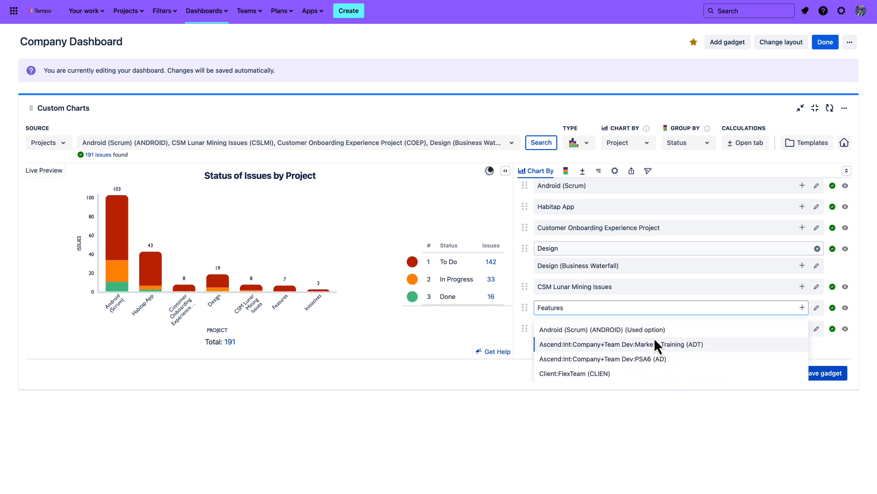
pyautogui.click(526, 316)
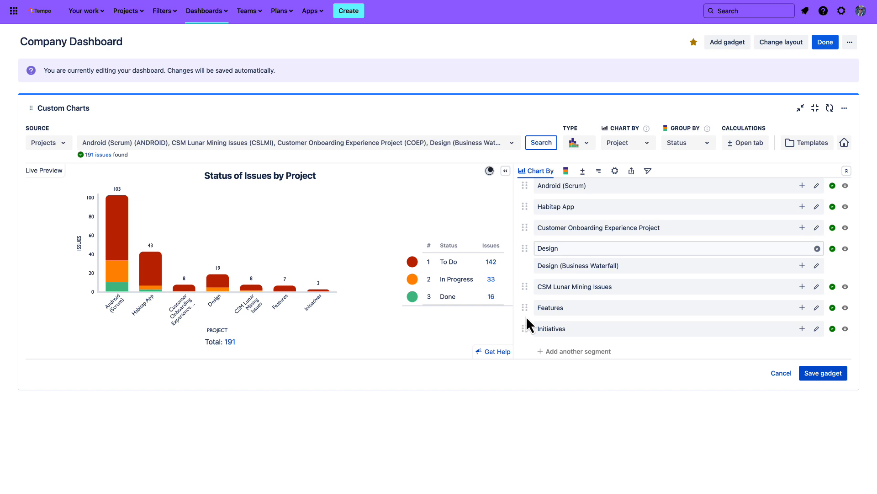
# Hide the Initiatives segment from the chart
pyautogui.click(846, 329)
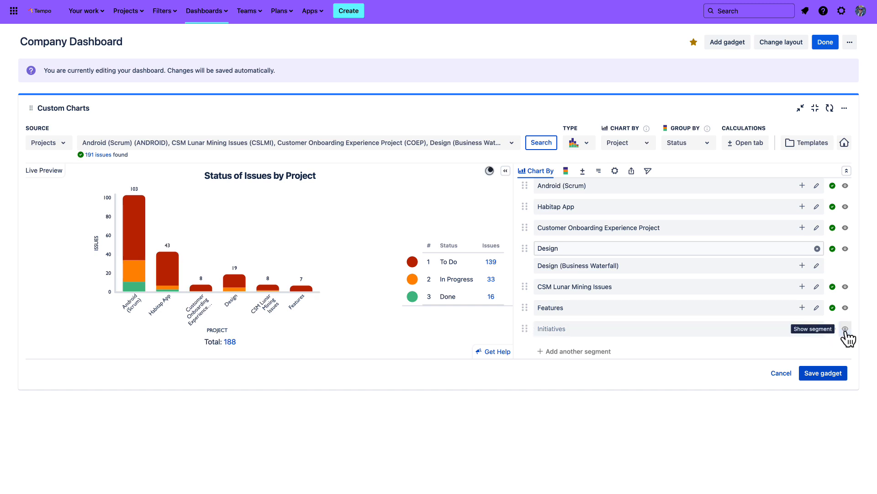
pyautogui.scroll(2, 558, 195)
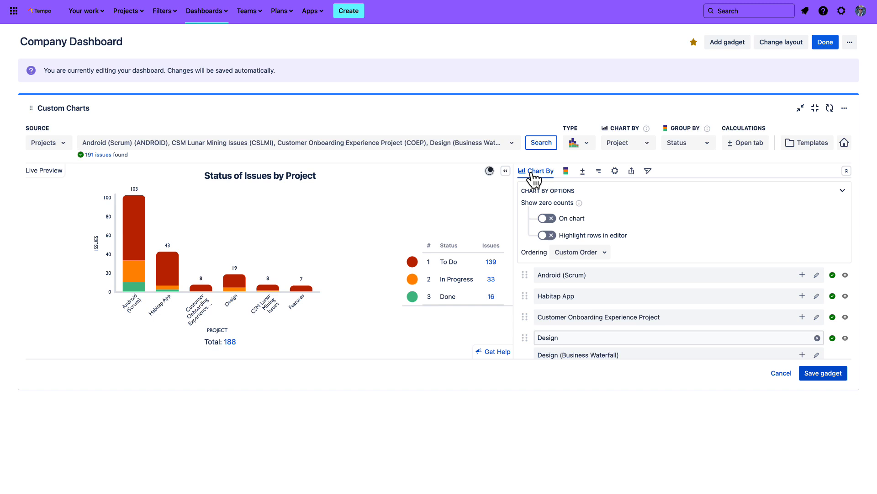
# Recolour the To Do status segment light purple, d3b1e2, in the Group By settings
pyautogui.click(566, 172)
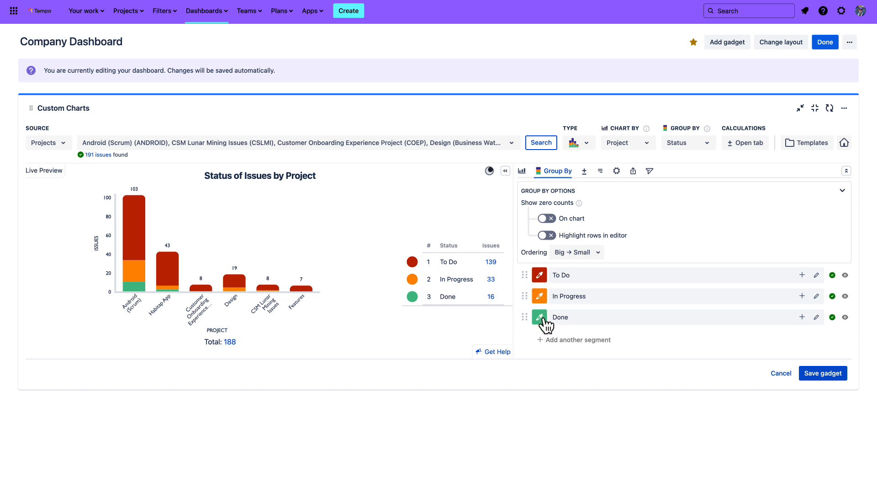
pyautogui.click(539, 279)
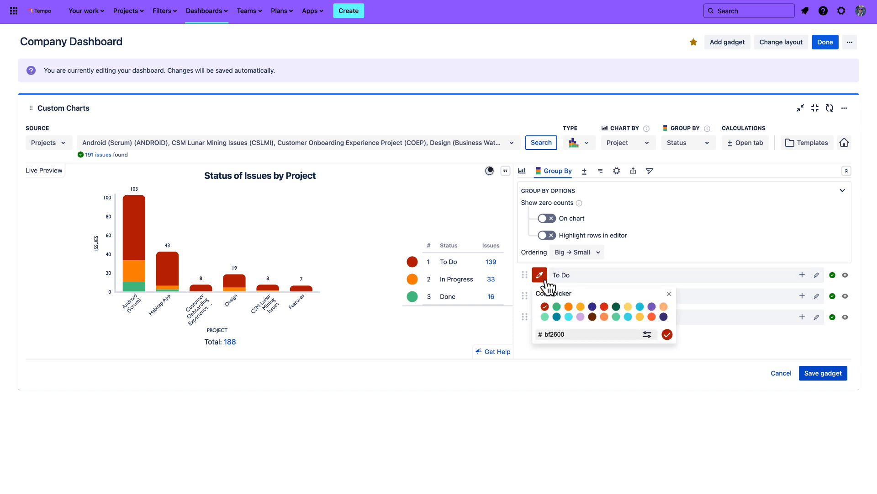
pyautogui.click(581, 317)
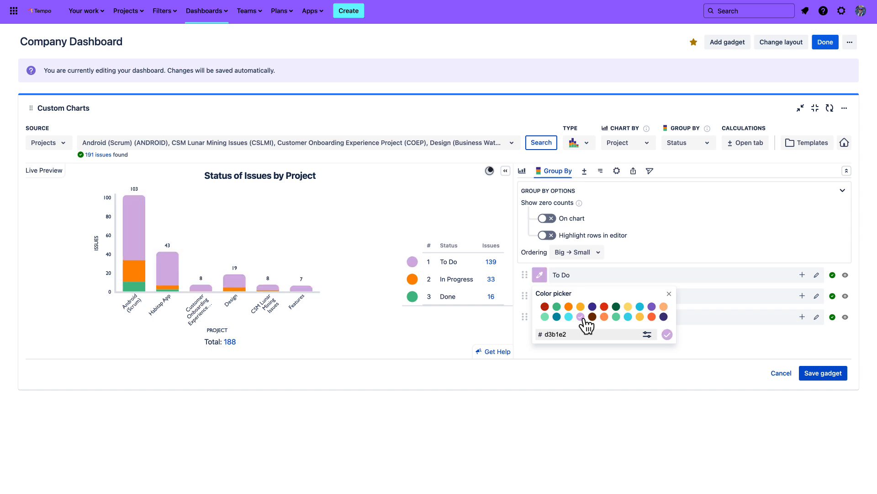
pyautogui.click(519, 336)
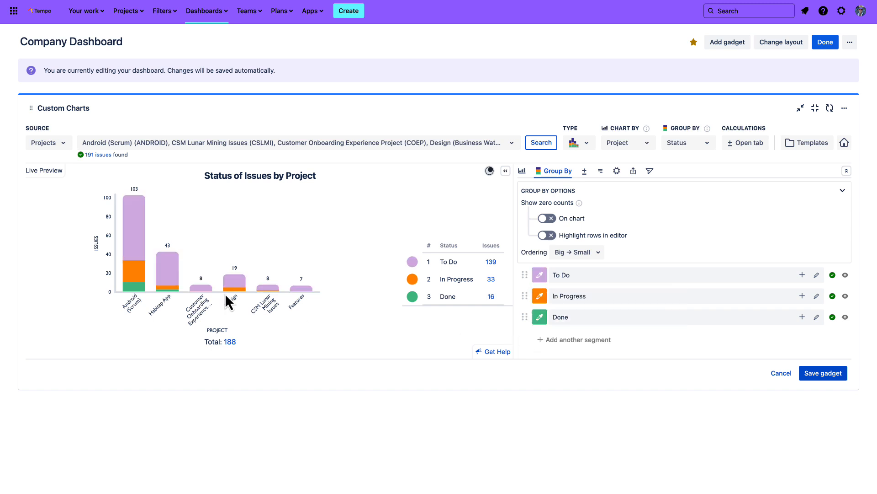
# Fine-tune the To Do segment's custom colour by shifting its hue slightly
pyautogui.moveTo(137, 261)
pyautogui.click(540, 278)
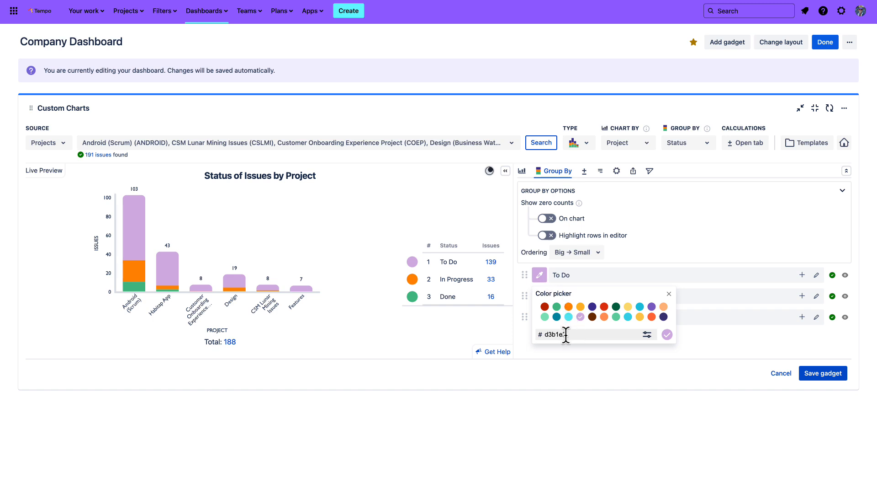
pyautogui.click(648, 334)
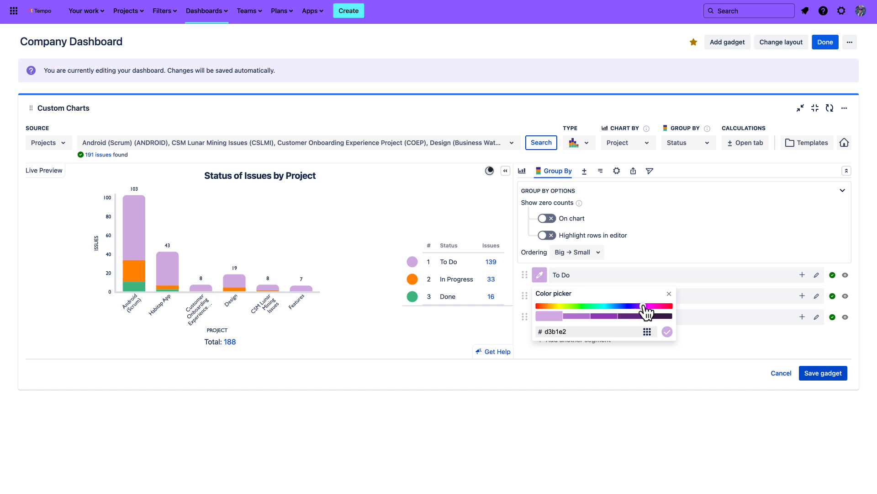
pyautogui.moveTo(649, 306)
pyautogui.mouseDown()
pyautogui.moveTo(599, 307)
pyautogui.moveTo(647, 307)
pyautogui.mouseUp()
pyautogui.click(637, 355)
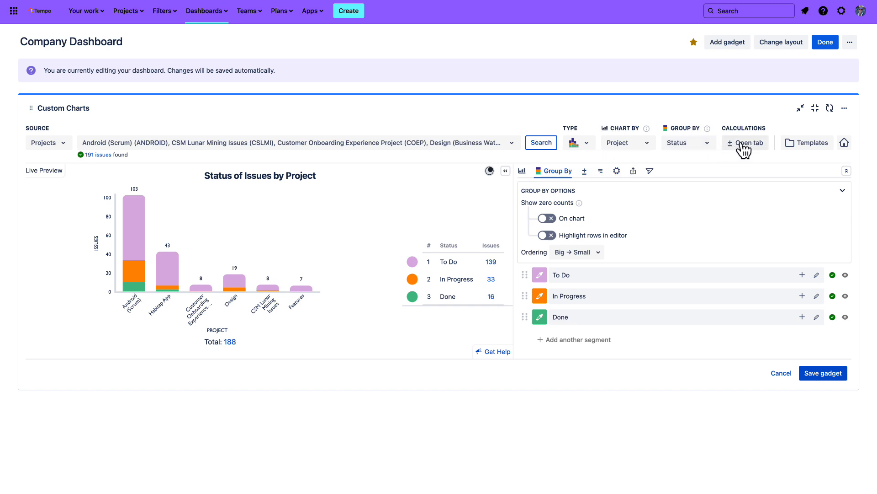
# Switch the chart's calculation to AVERAGE of Story Points in the Calculations settings
pyautogui.click(585, 172)
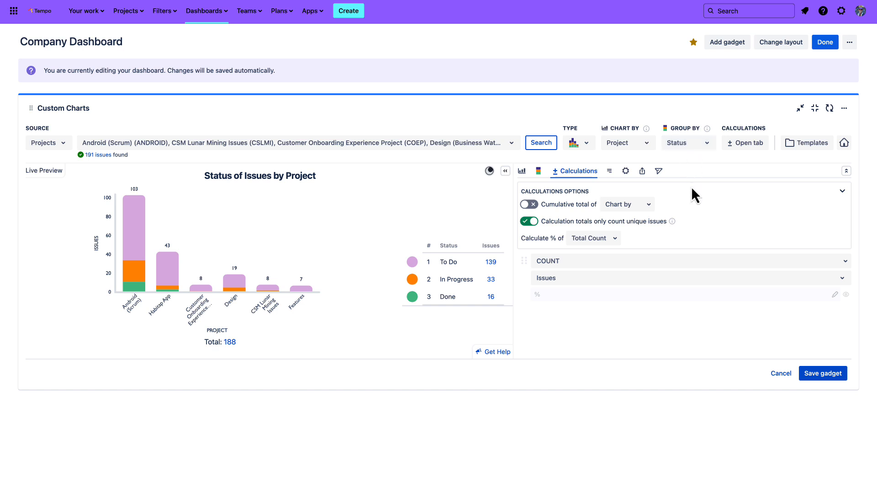
pyautogui.moveTo(670, 226)
pyautogui.click(567, 263)
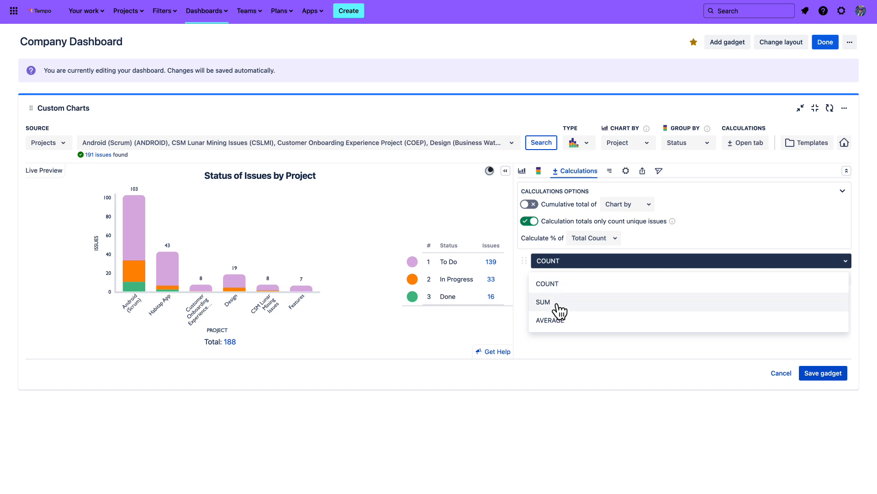
pyautogui.click(559, 321)
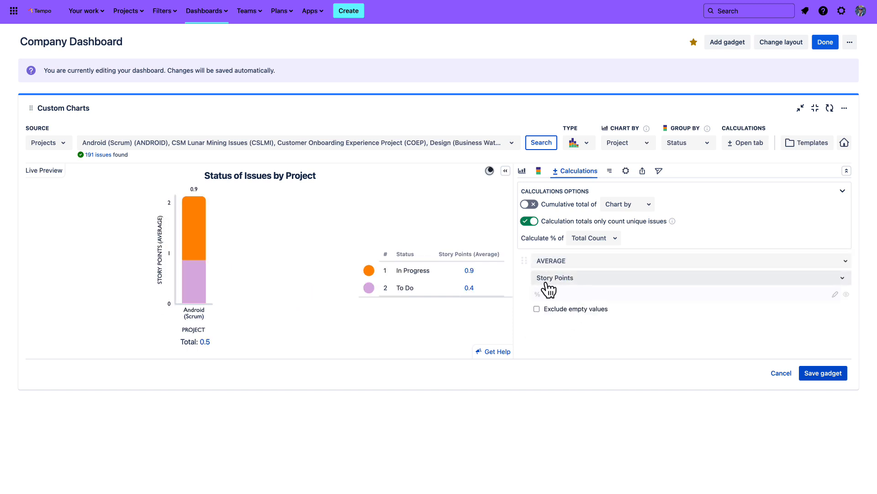
# Browse the fields available for the average calculation and return the calculation to COUNT of Issues
pyautogui.click(569, 284)
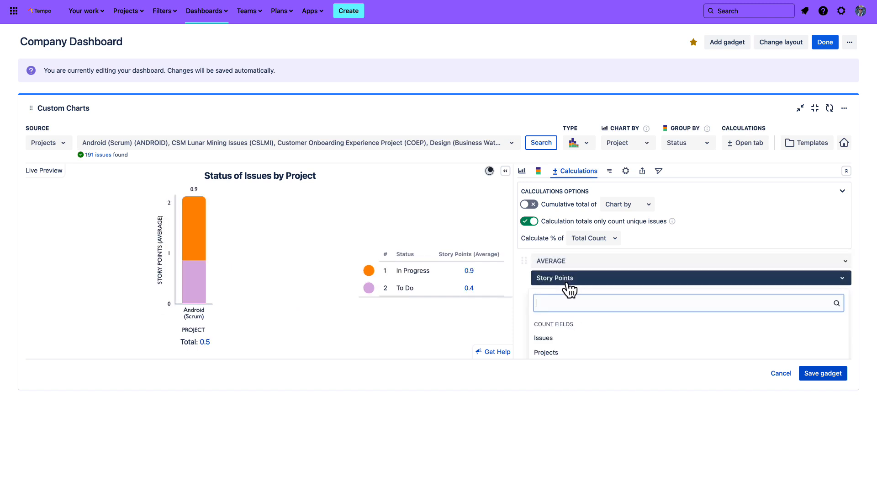
pyautogui.scroll(-5, 559, 320)
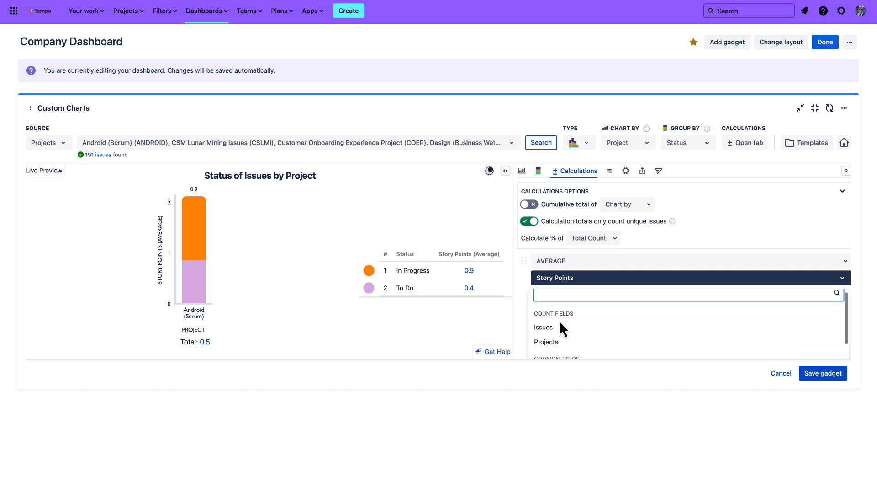
pyautogui.scroll(-2, 559, 320)
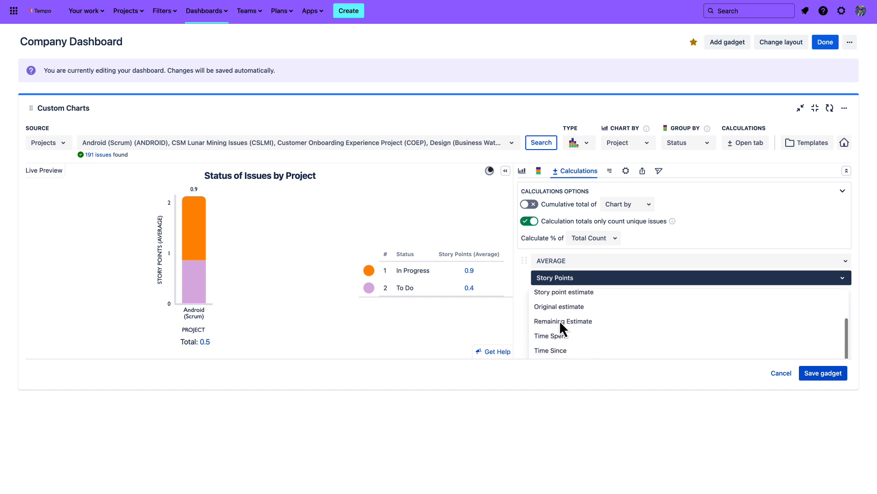
pyautogui.scroll(-5, 571, 324)
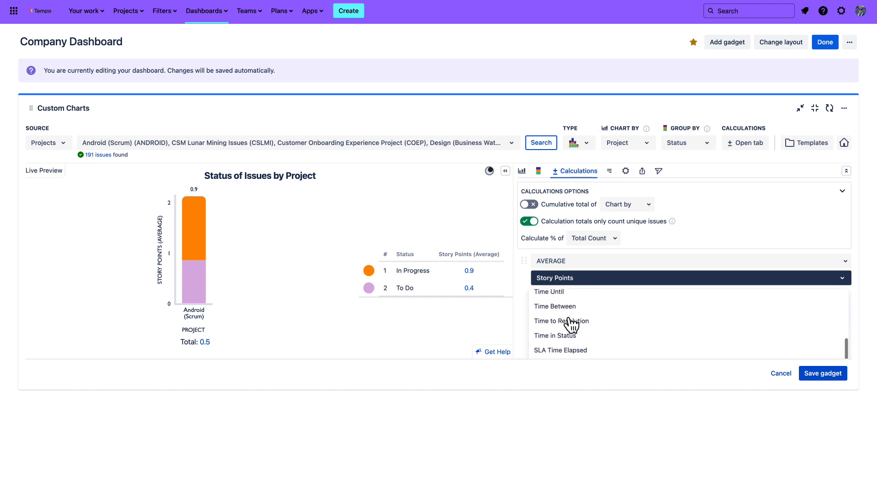
pyautogui.scroll(-5, 571, 324)
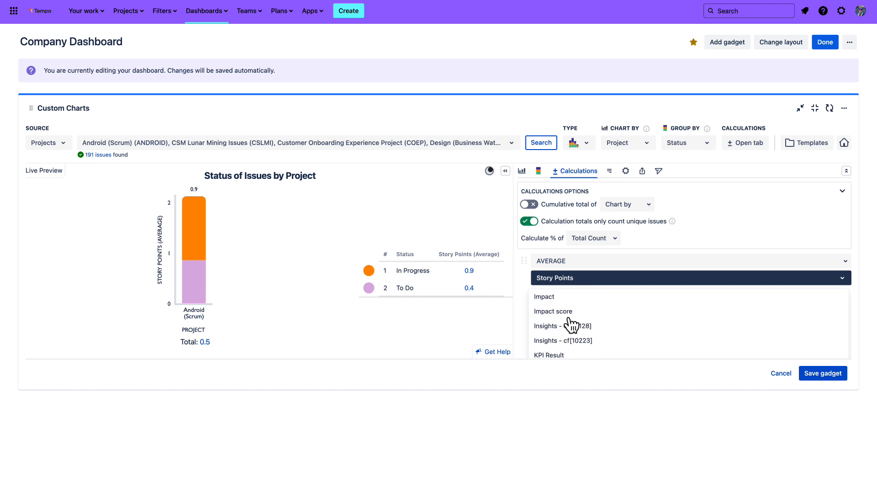
pyautogui.scroll(-6, 571, 323)
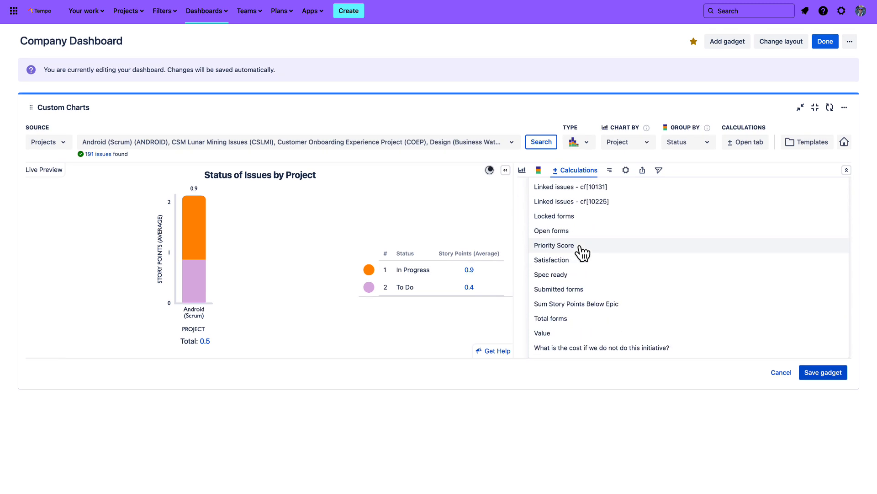
pyautogui.scroll(15, 582, 252)
pyautogui.click(520, 195)
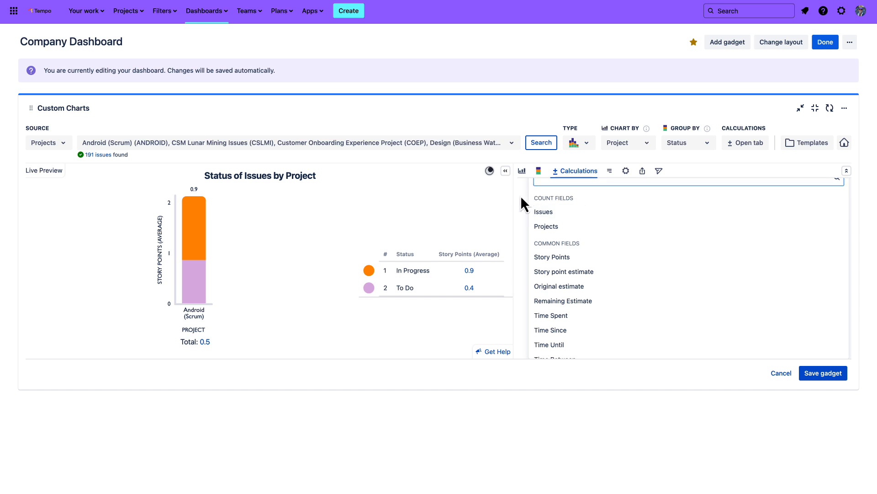
pyautogui.click(572, 262)
pyautogui.click(567, 284)
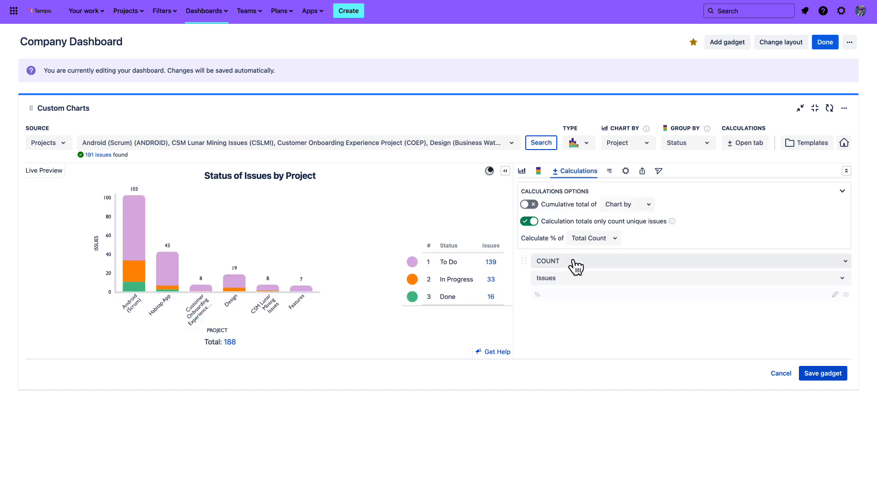
# Try a SUM of Story Points calculation, look through its available fields, and restore COUNT of Issues
pyautogui.click(572, 263)
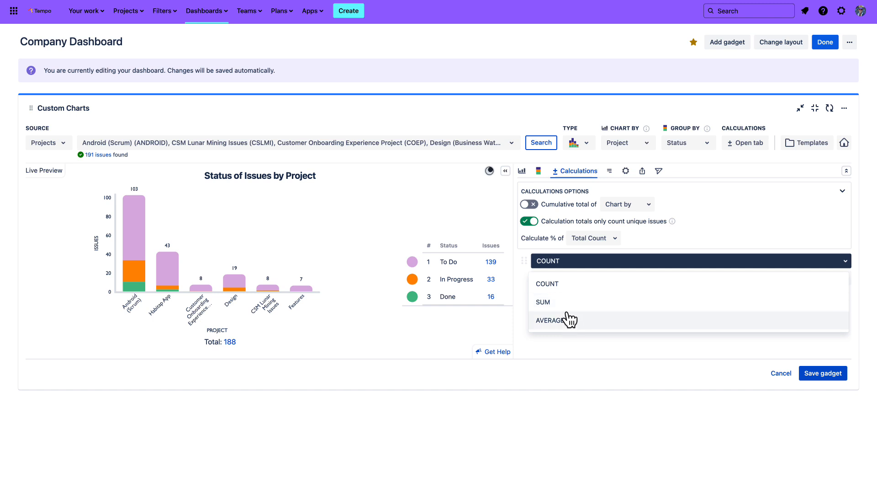
pyautogui.click(566, 305)
pyautogui.click(595, 282)
pyautogui.scroll(-5, 585, 338)
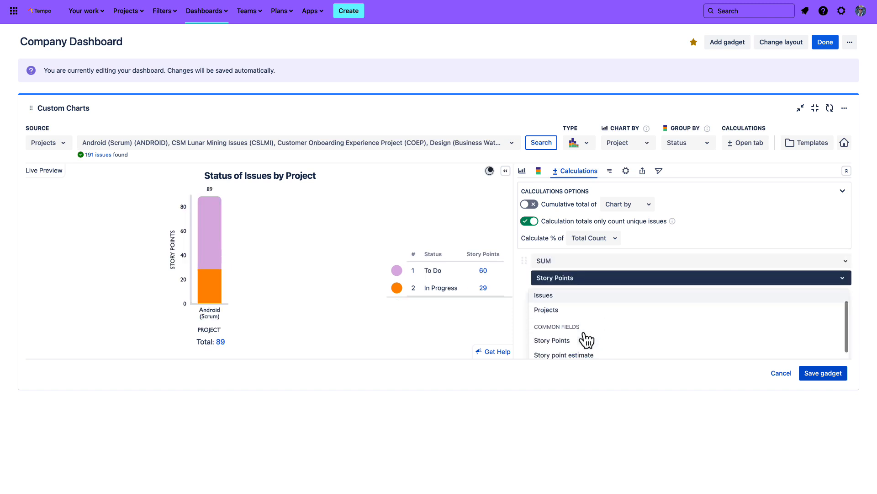
pyautogui.scroll(-6, 587, 341)
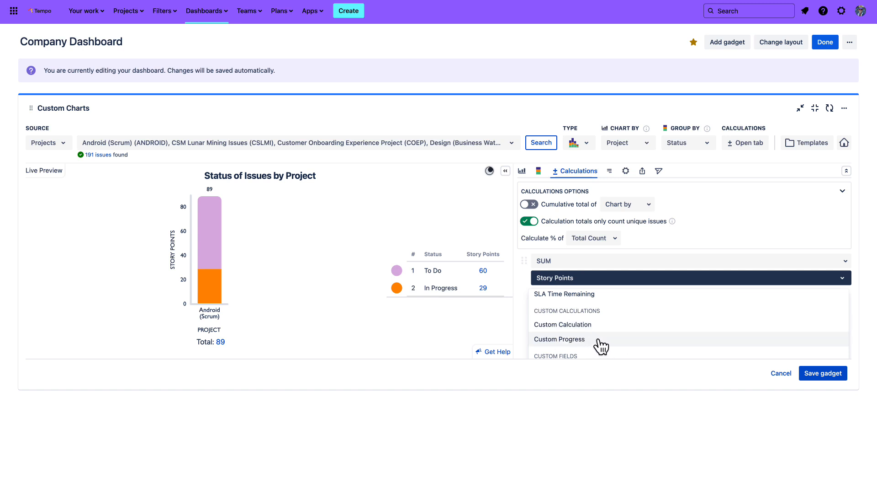
pyautogui.click(543, 263)
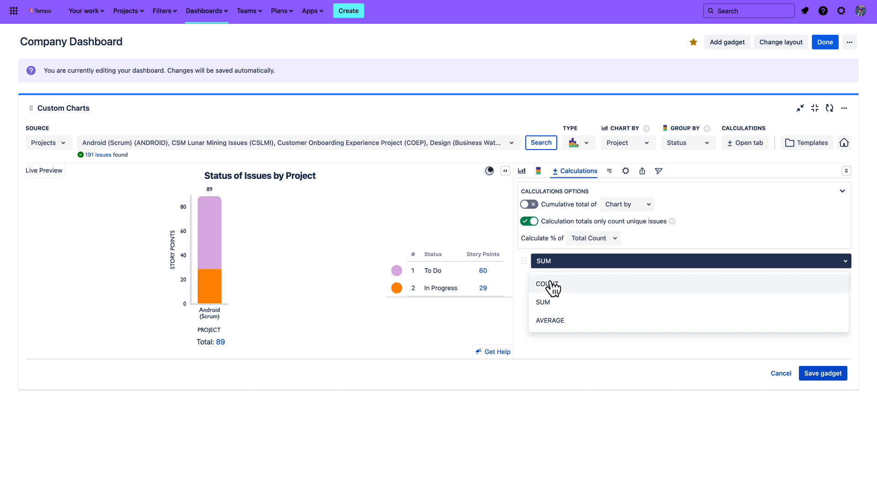
pyautogui.click(554, 284)
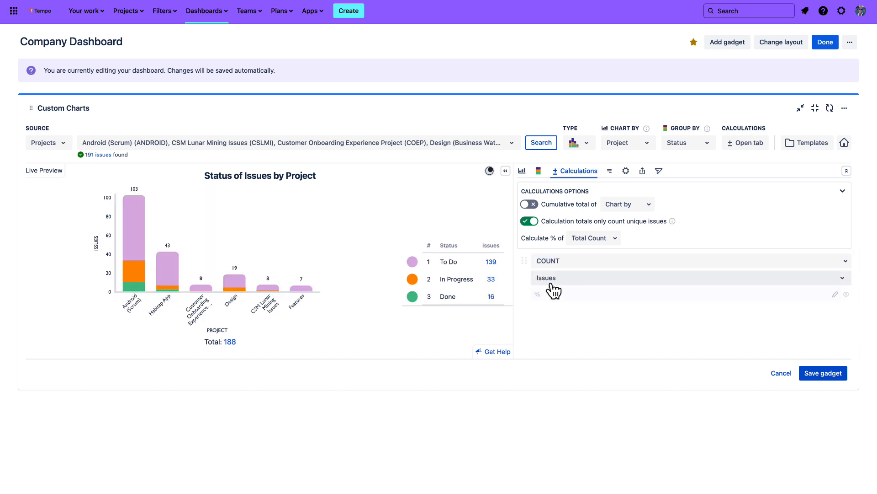
# Turn on the chart's horizontal gridlines and review the axis, legend and general display options
pyautogui.click(627, 172)
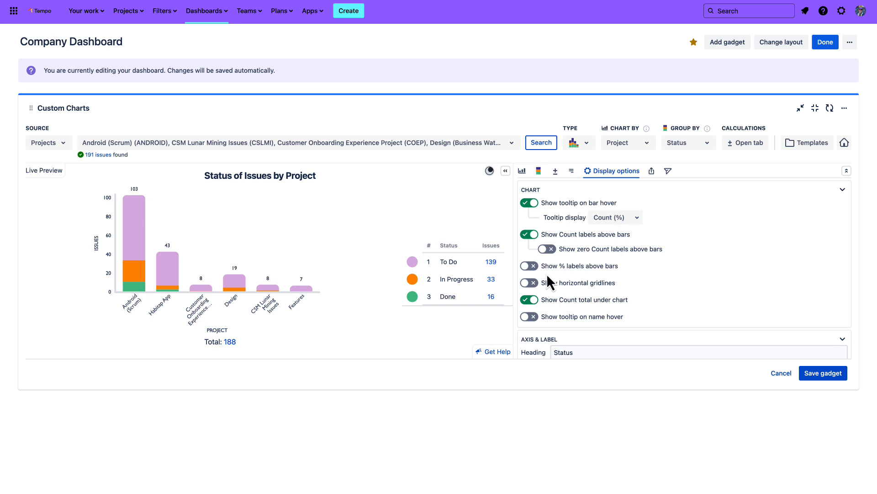
pyautogui.click(532, 284)
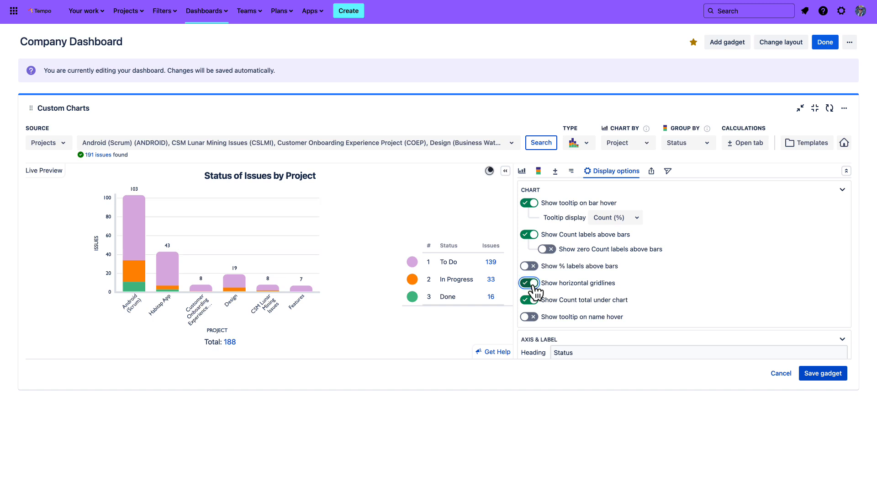
pyautogui.scroll(-5, 600, 296)
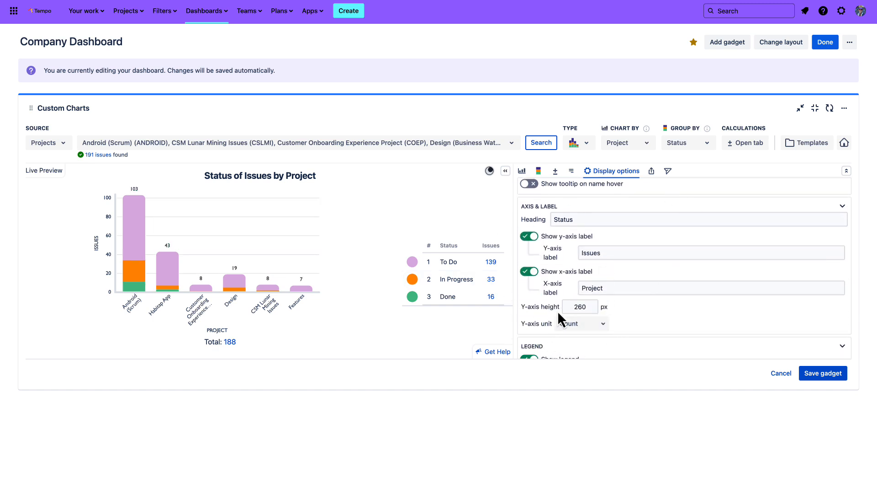
pyautogui.scroll(-3, 585, 294)
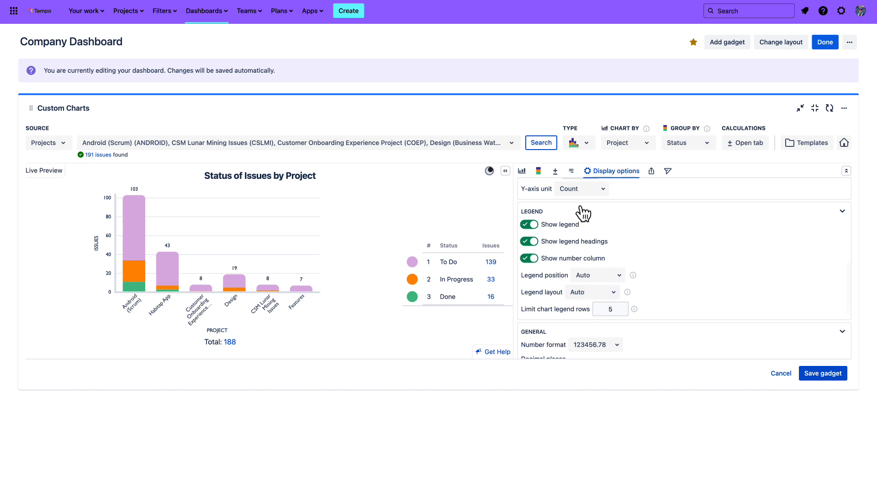
pyautogui.scroll(-4, 549, 298)
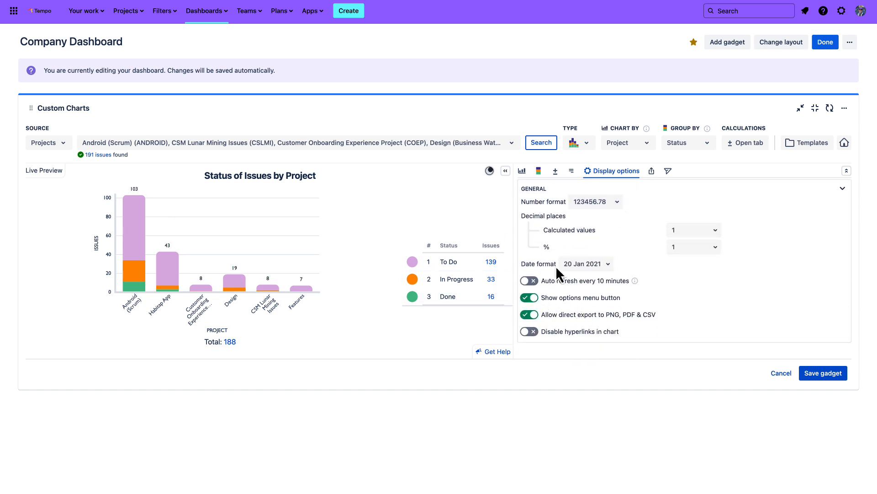
pyautogui.scroll(10, 606, 308)
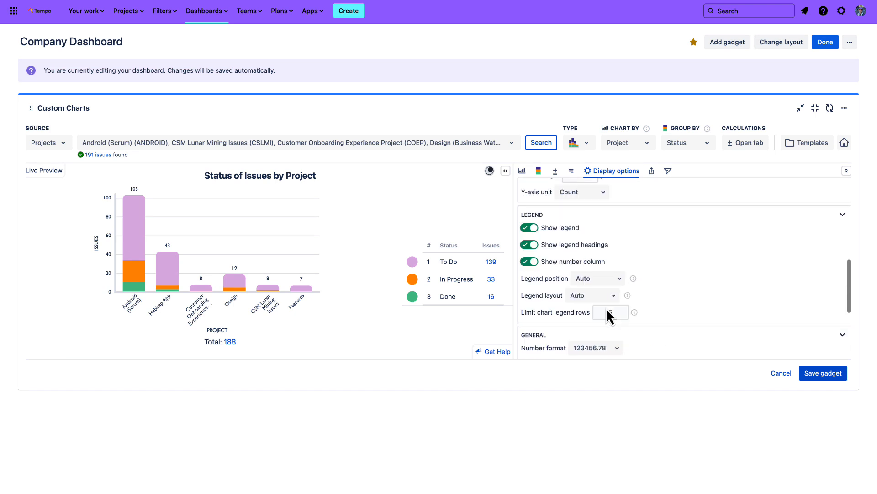
pyautogui.scroll(1, 606, 308)
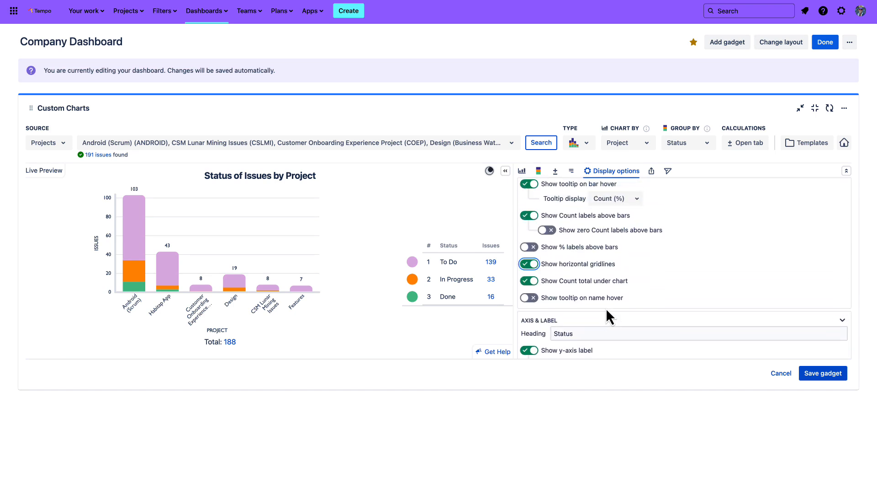
# Save the Custom Charts gadget and shrink it to single-column width on the dashboard
pyautogui.click(831, 375)
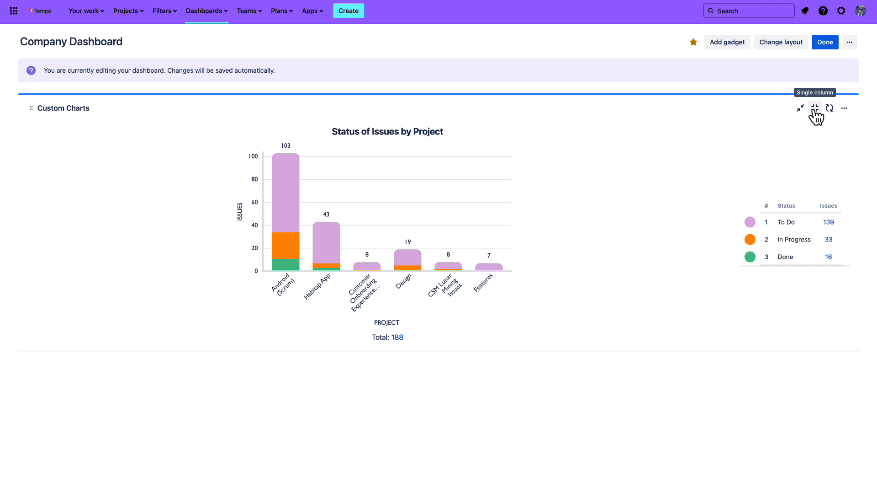
pyautogui.click(815, 110)
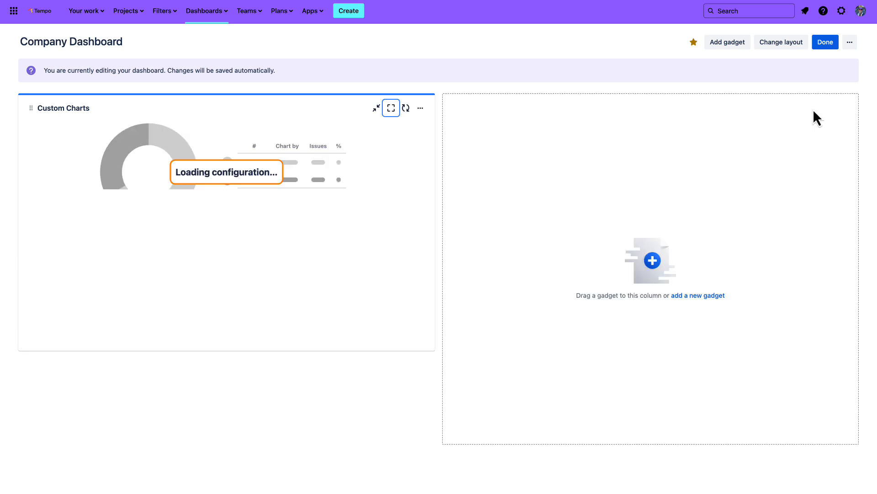
# Find the Custom Charts Issue List gadget, add it to the dashboard's empty column and expand it to full width
pyautogui.click(699, 296)
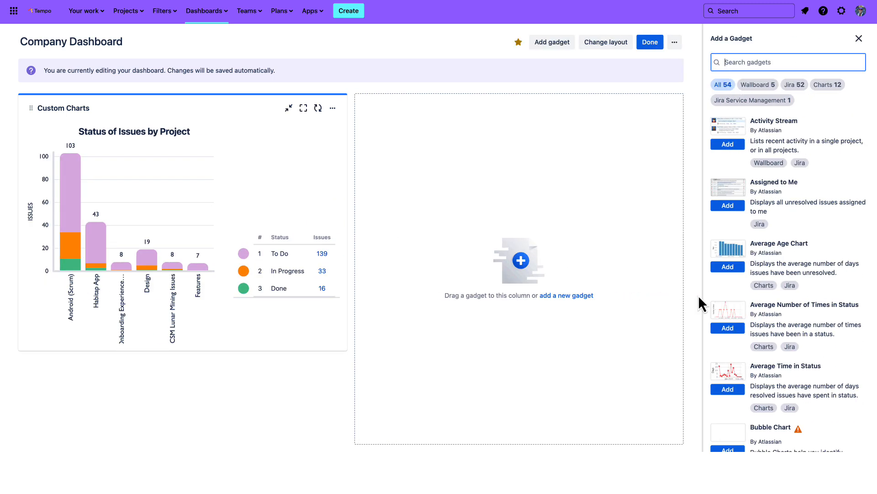
pyautogui.click(732, 63)
pyautogui.write('Issue List')
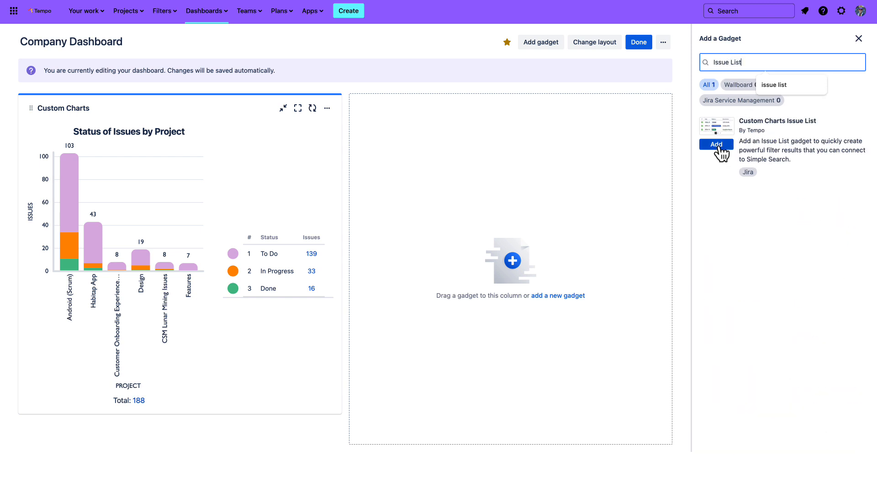
pyautogui.click(717, 145)
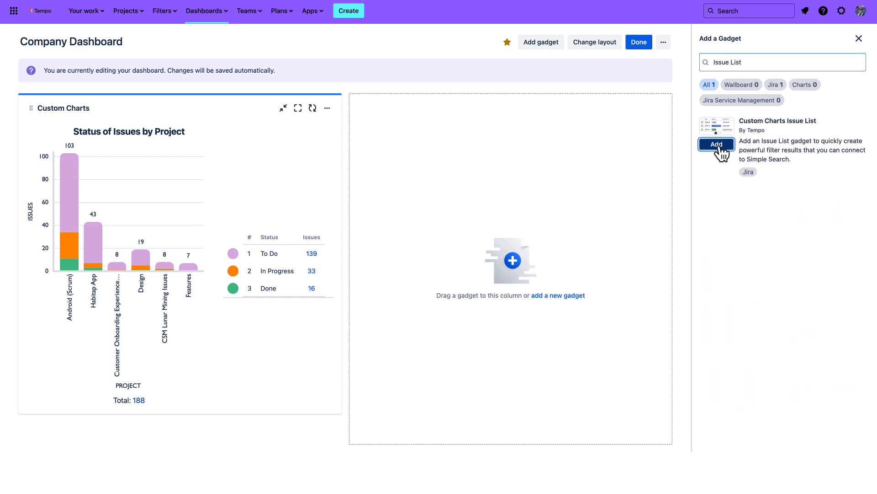
pyautogui.click(858, 39)
pyautogui.click(810, 107)
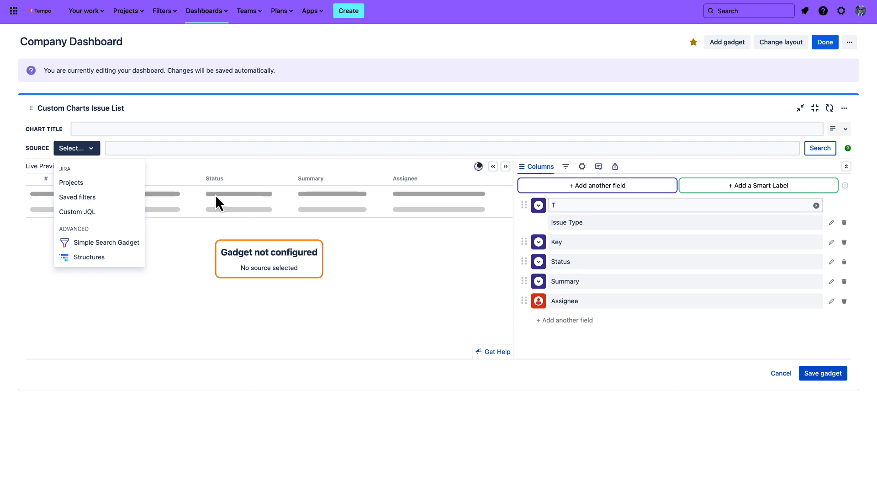
pyautogui.click(167, 12)
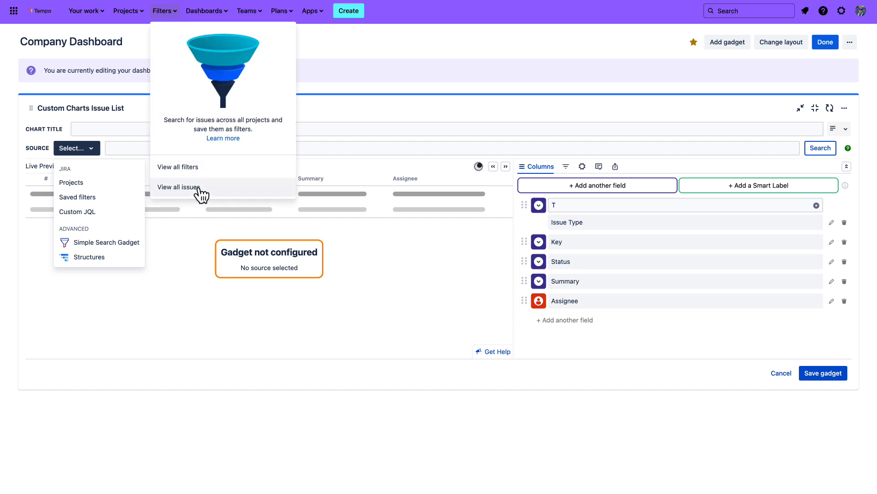
pyautogui.click(177, 14)
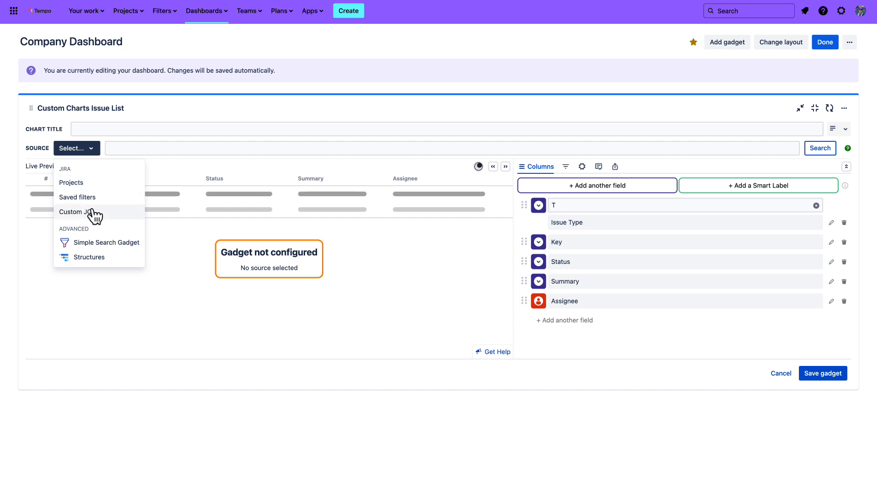
# Set the issue list's source to the projects ANDROID, CLIEN, COEP, SOUND, DIVP, FEATURE, APP and INITIATIVE
pyautogui.click(93, 184)
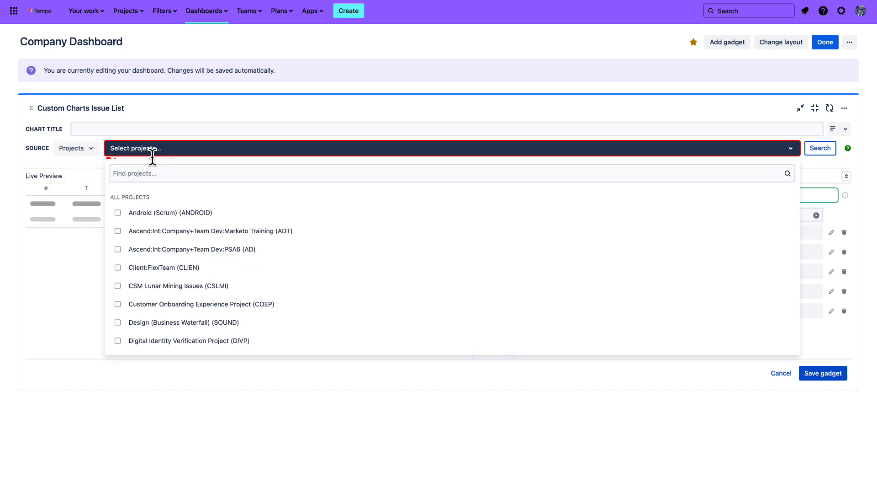
pyautogui.click(162, 213)
pyautogui.click(159, 286)
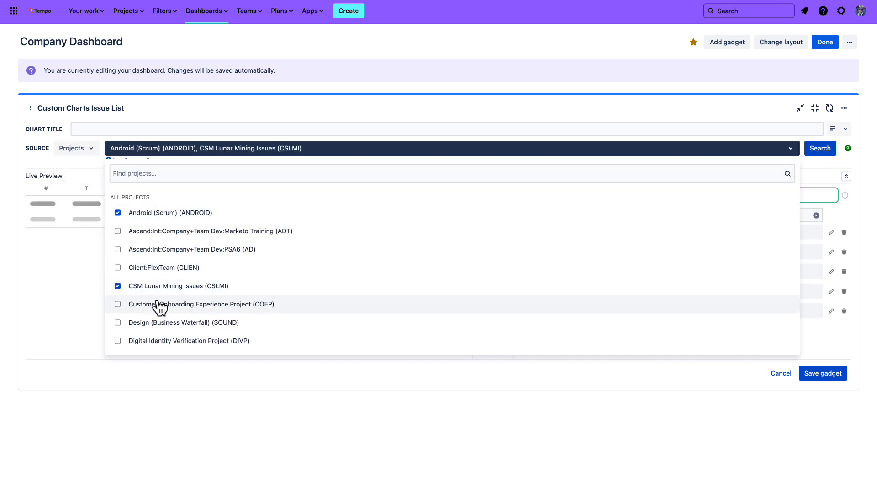
pyautogui.click(157, 305)
pyautogui.click(153, 322)
pyautogui.scroll(-5, 152, 320)
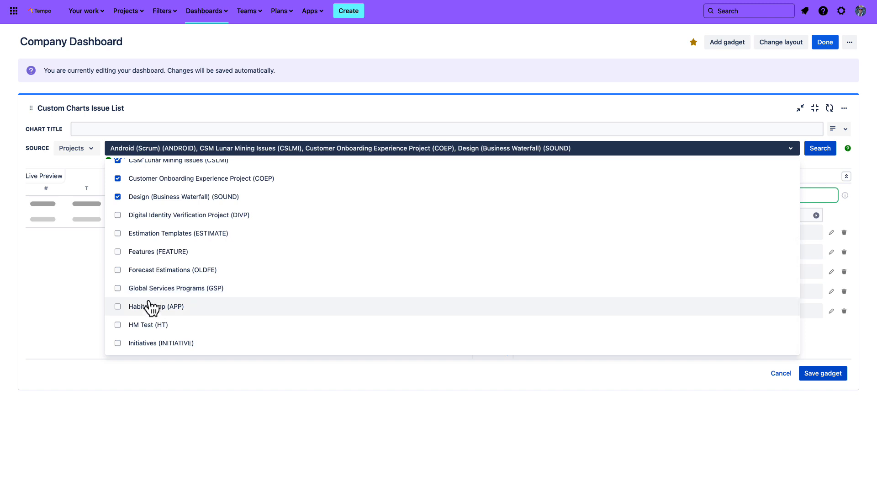
pyautogui.click(154, 292)
pyautogui.click(150, 258)
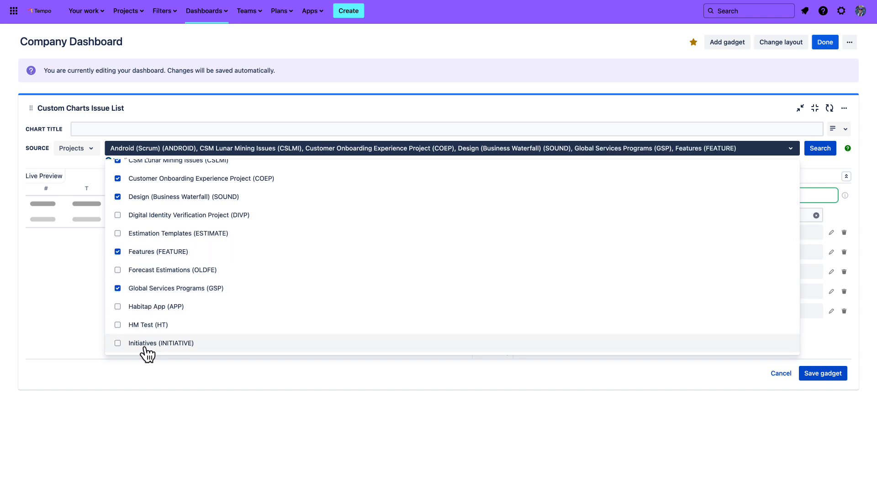
pyautogui.click(144, 353)
pyautogui.click(145, 311)
pyautogui.click(142, 290)
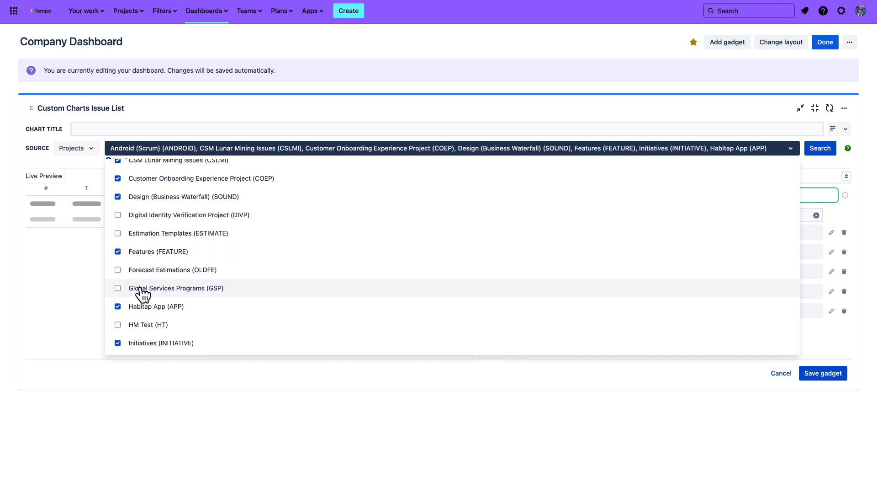
pyautogui.click(90, 252)
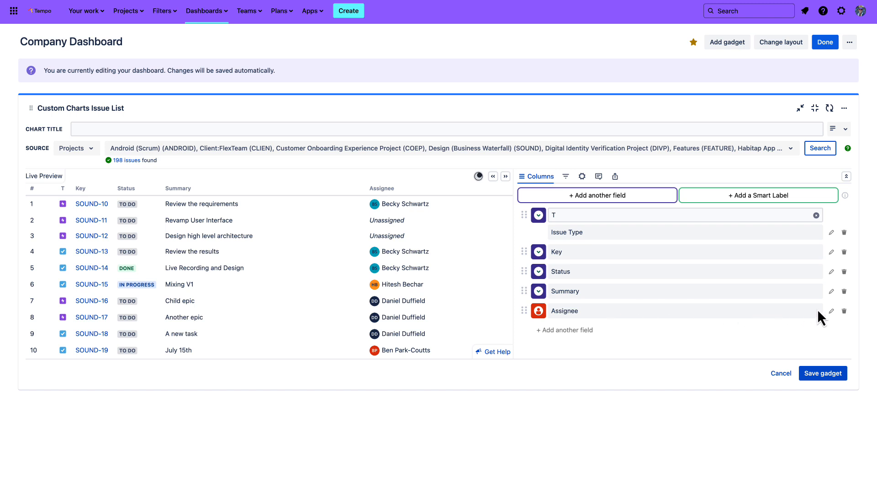
# Delete the Assignee column from the issue list and add the Assignee field back as the last column
pyautogui.click(844, 311)
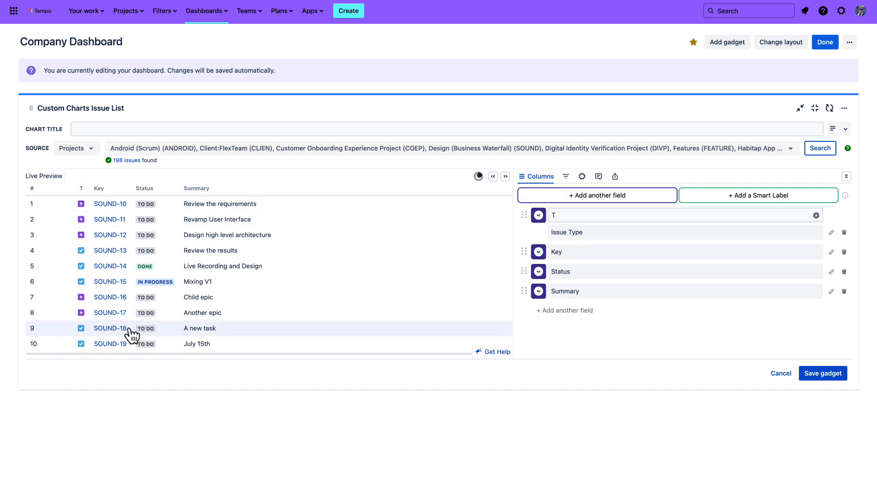
pyautogui.click(577, 320)
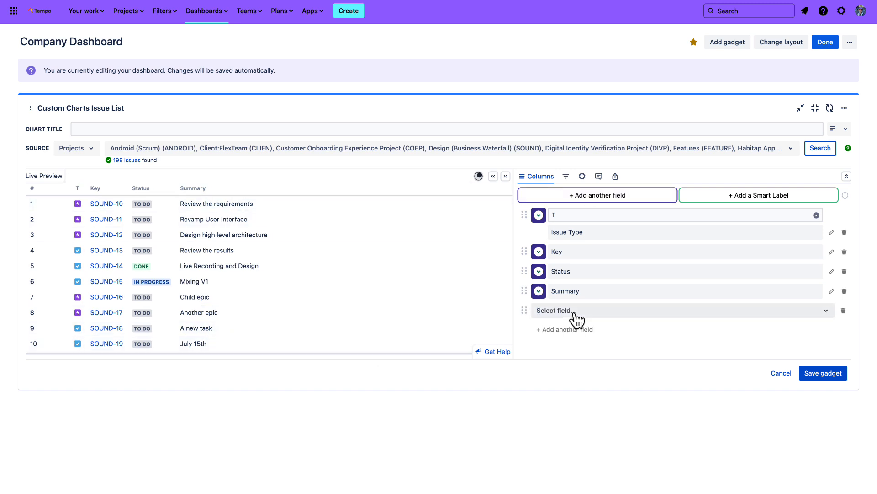
pyautogui.click(574, 312)
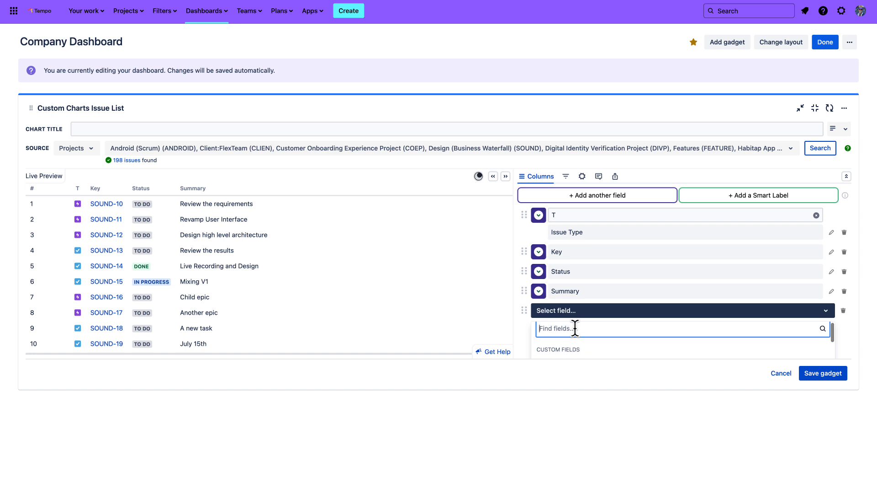
pyautogui.write('ASsignee')
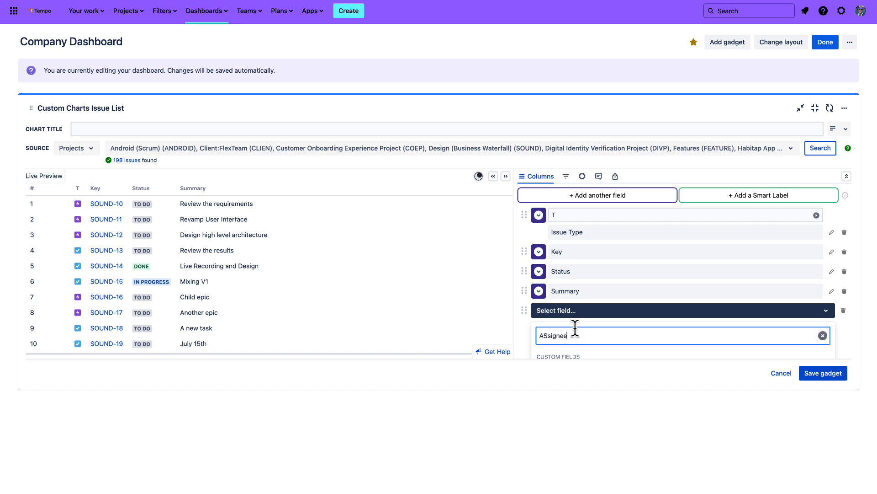
pyautogui.click(568, 348)
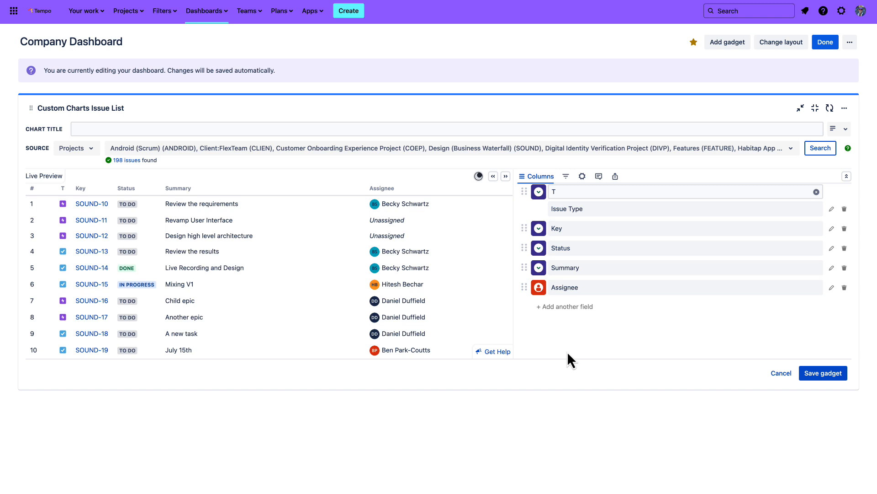
# Add a Priority column to the issue list after the Assignee column
pyautogui.click(568, 308)
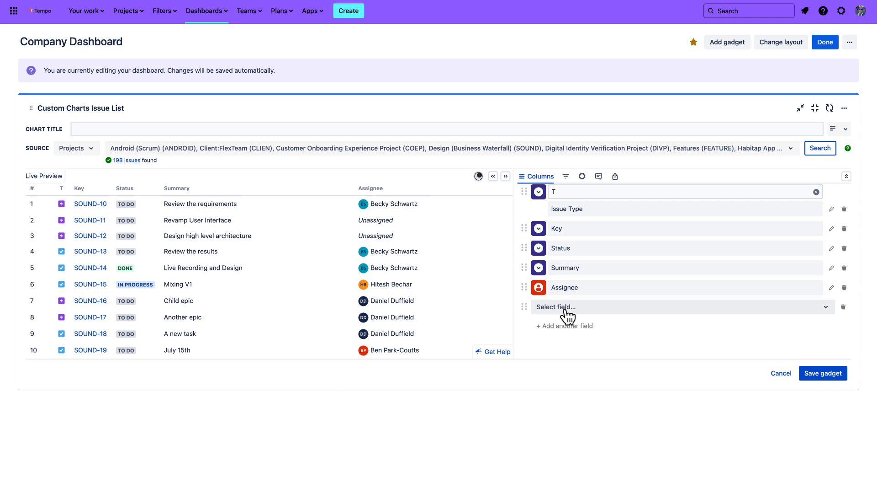
pyautogui.click(579, 309)
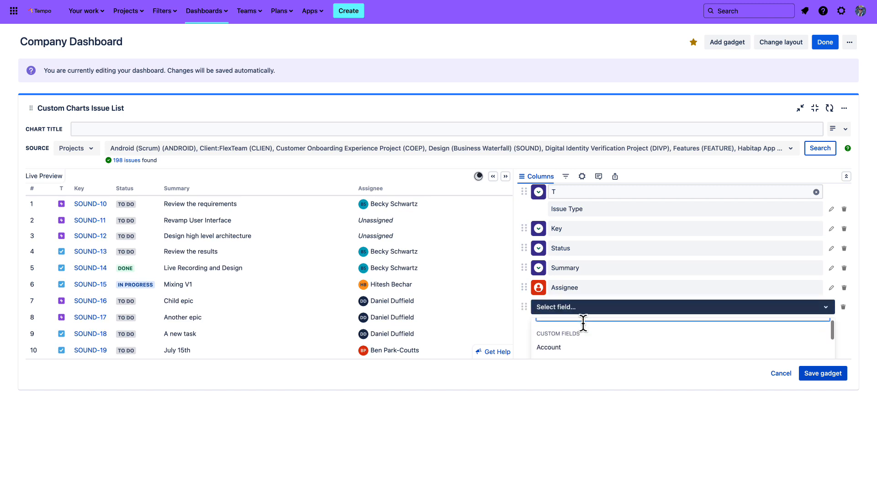
pyautogui.write('Priority')
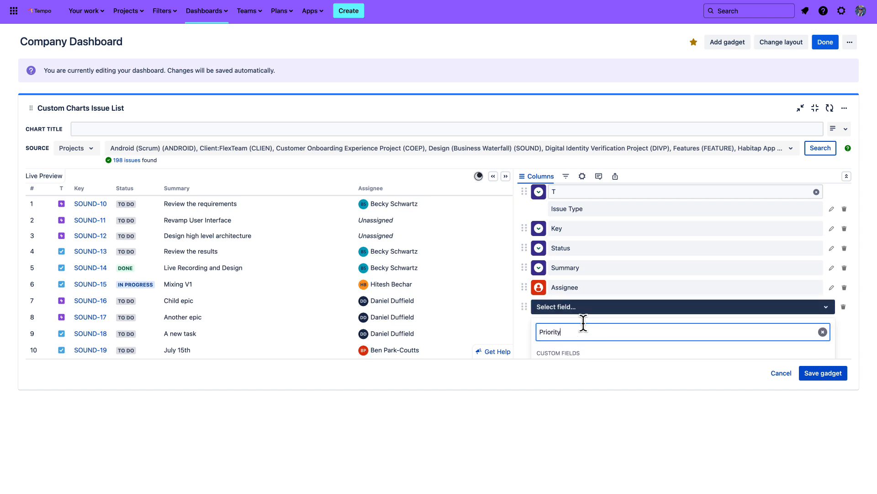
pyautogui.click(585, 333)
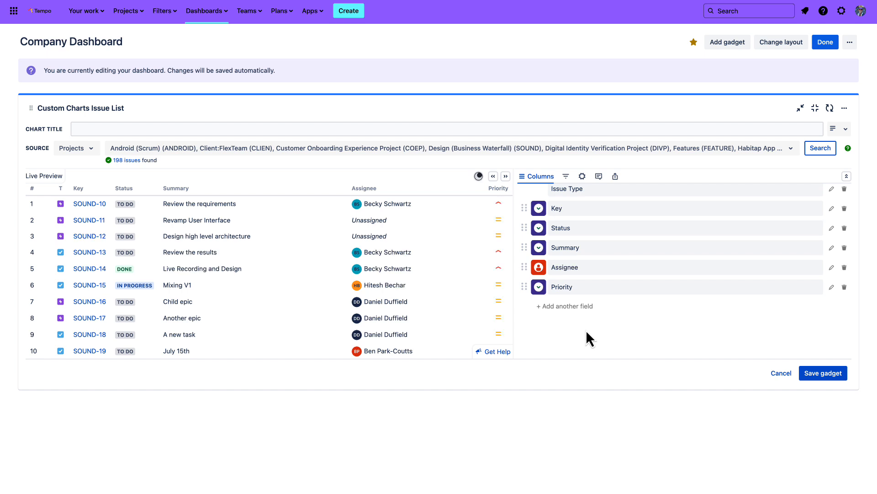
# Add a Smart labels column with a custom JQL label using the query priority=High
pyautogui.scroll(2, 586, 332)
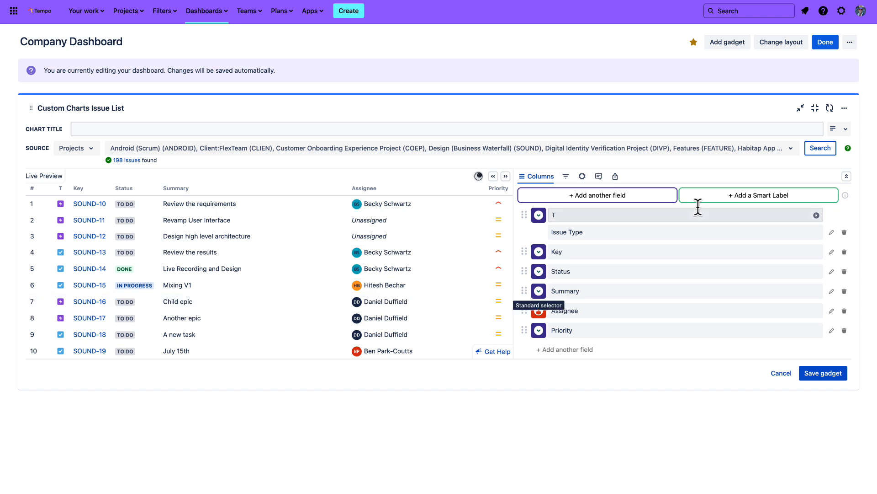
pyautogui.click(743, 201)
pyautogui.scroll(-2, 680, 278)
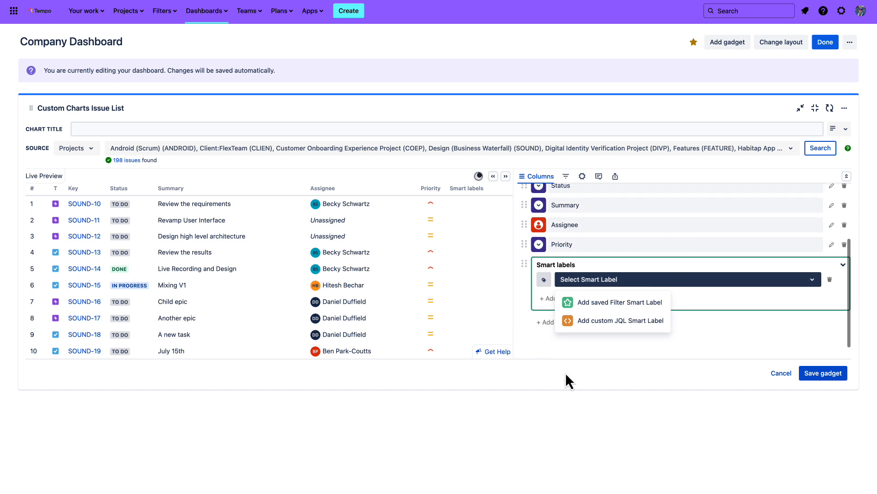
pyautogui.click(619, 324)
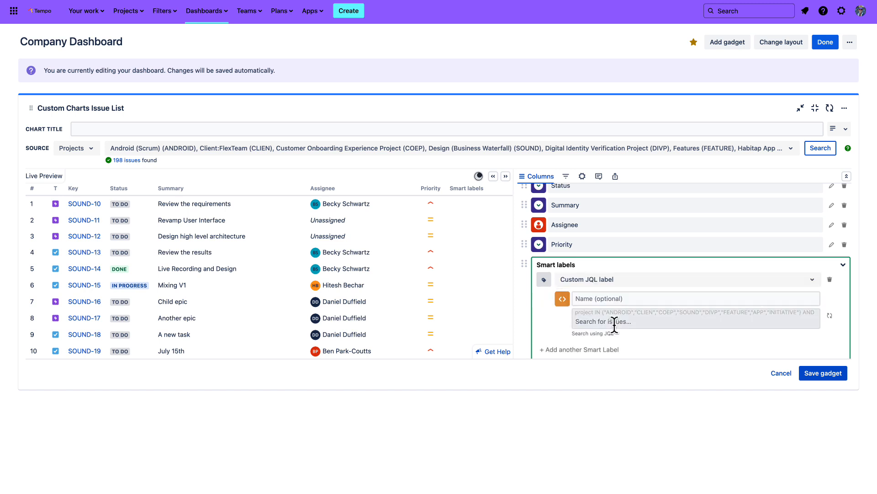
pyautogui.click(609, 321)
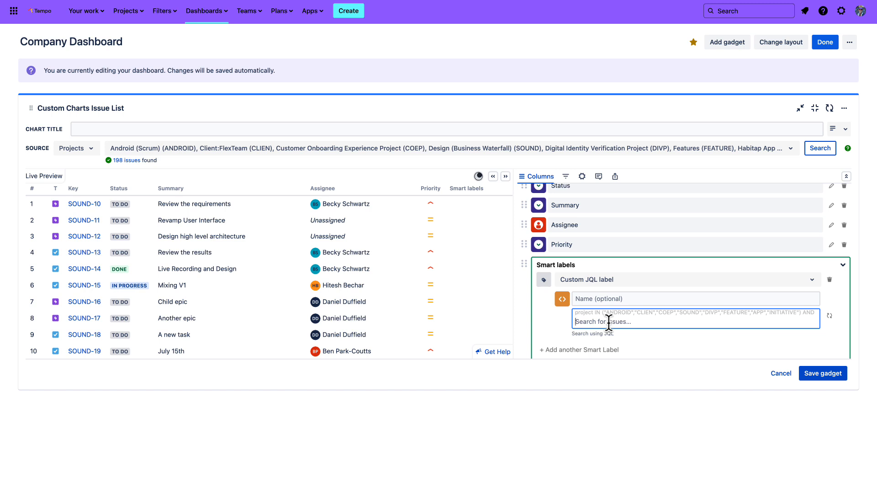
pyautogui.write('priority=High')
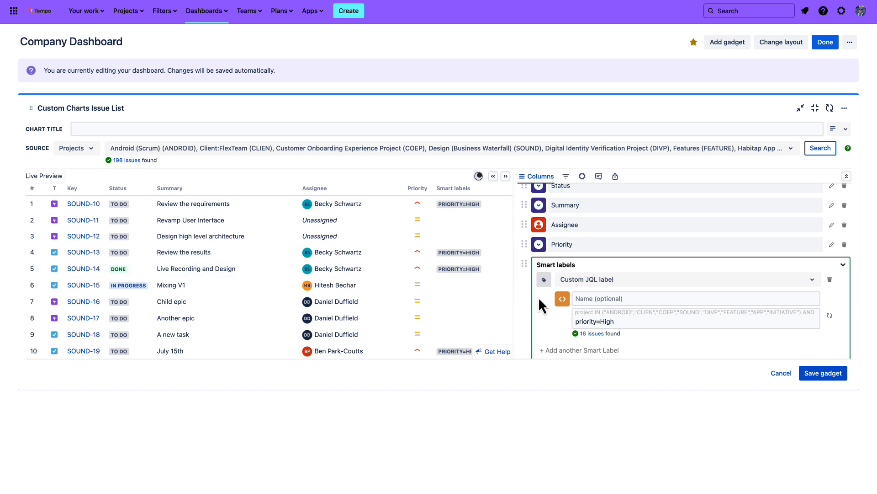
# Name the custom JQL smart label "High Priority Issues"
pyautogui.click(589, 299)
pyautogui.write('H')
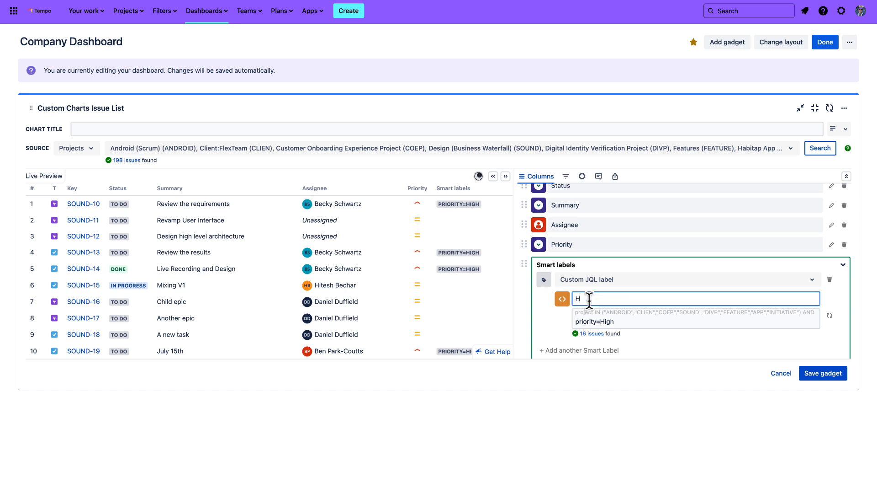
pyautogui.write('igh Priority Issues')
pyautogui.press('Return')
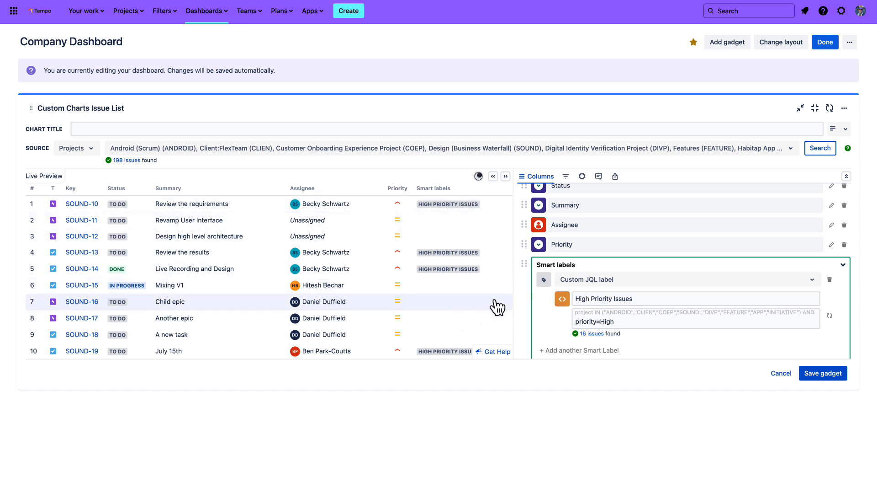
# Colour the High Priority Issues smart label red and close its settings
pyautogui.click(545, 284)
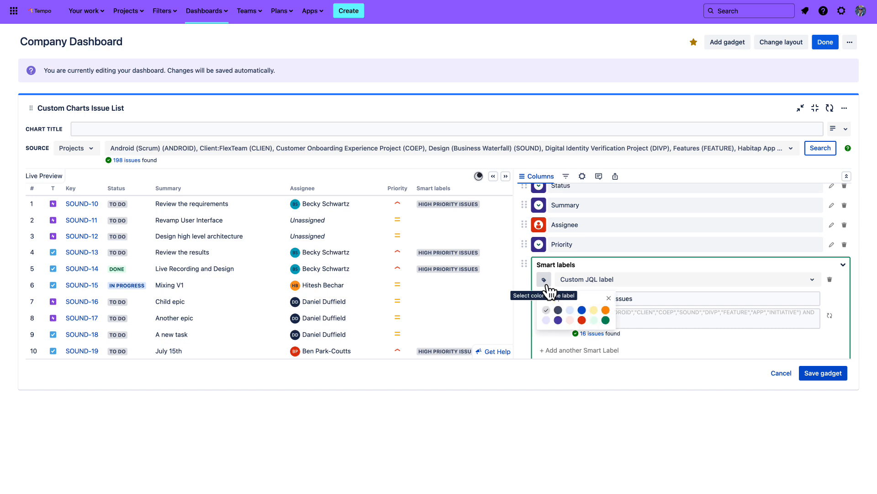
pyautogui.click(582, 322)
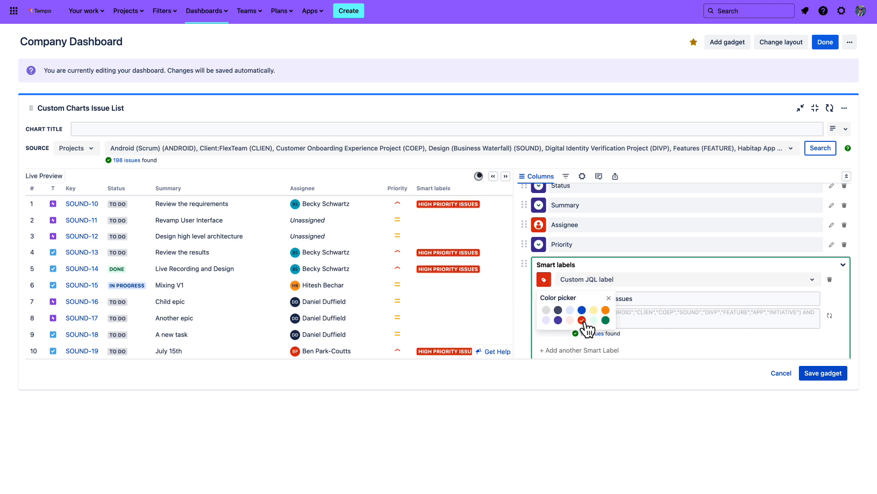
pyautogui.click(540, 337)
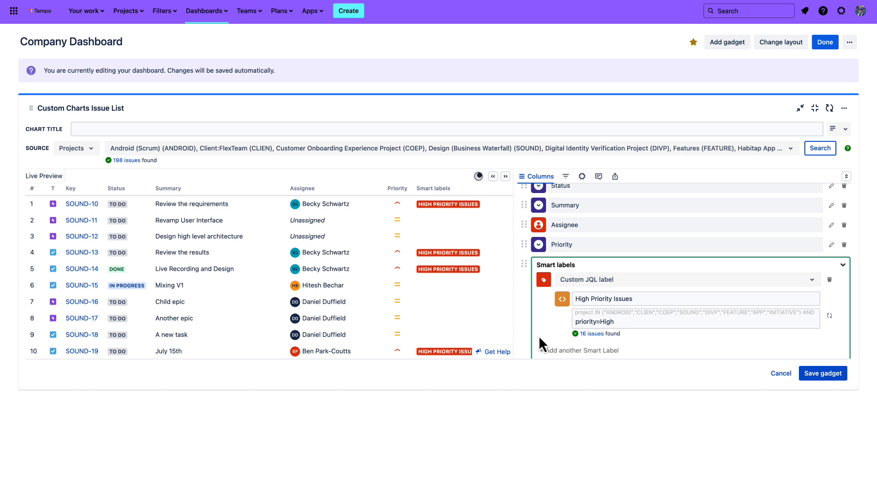
pyautogui.scroll(-1, 539, 337)
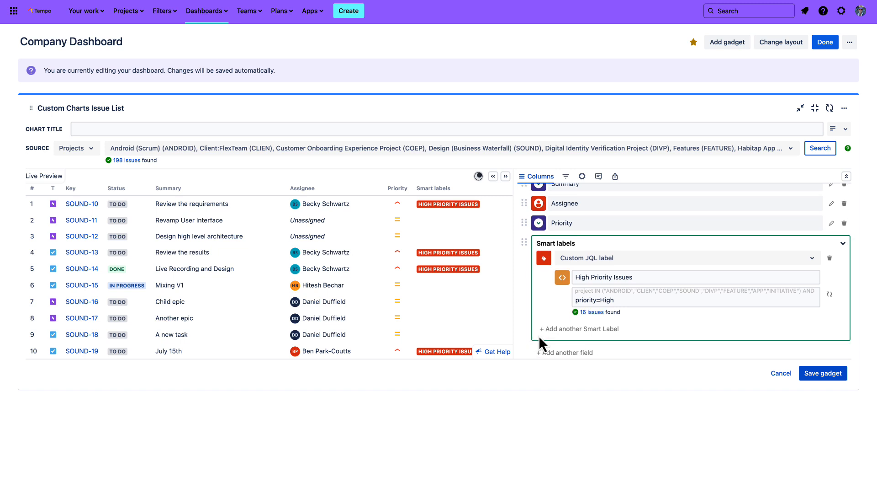
pyautogui.click(520, 259)
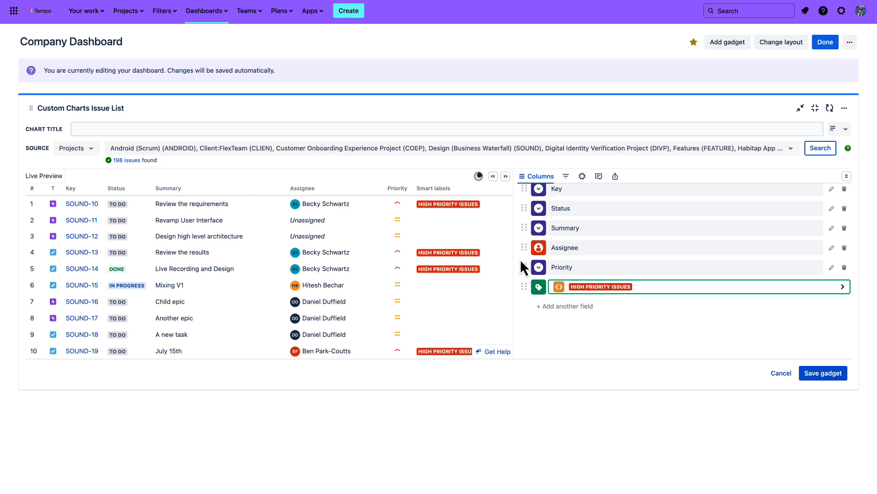
# Add a custom JQL quick filter toggle to the issue list with the query assignee = currentuser()
pyautogui.click(566, 177)
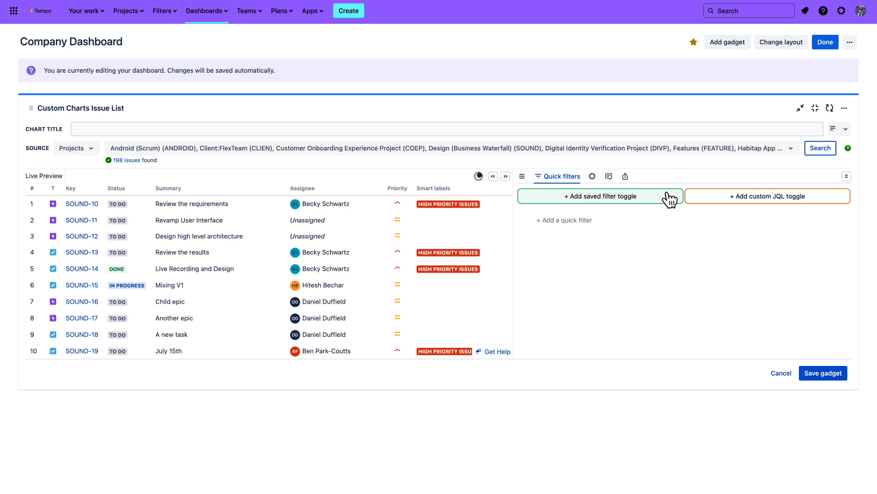
pyautogui.click(759, 208)
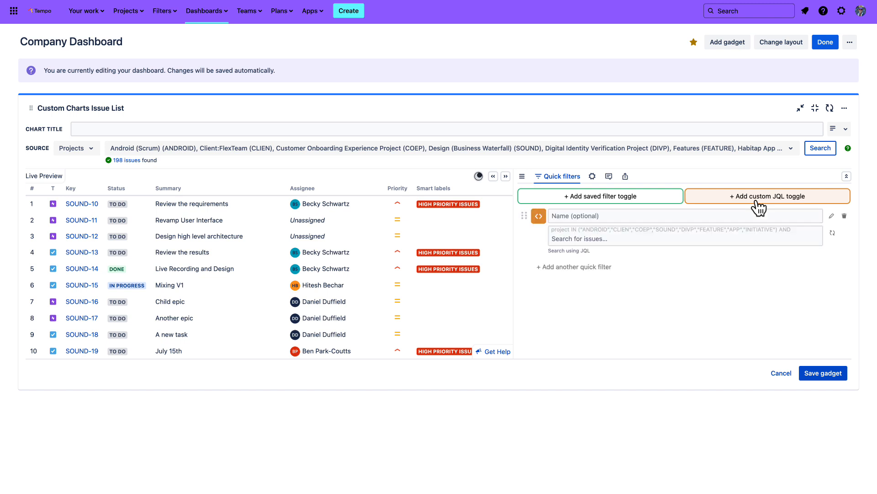
pyautogui.click(556, 239)
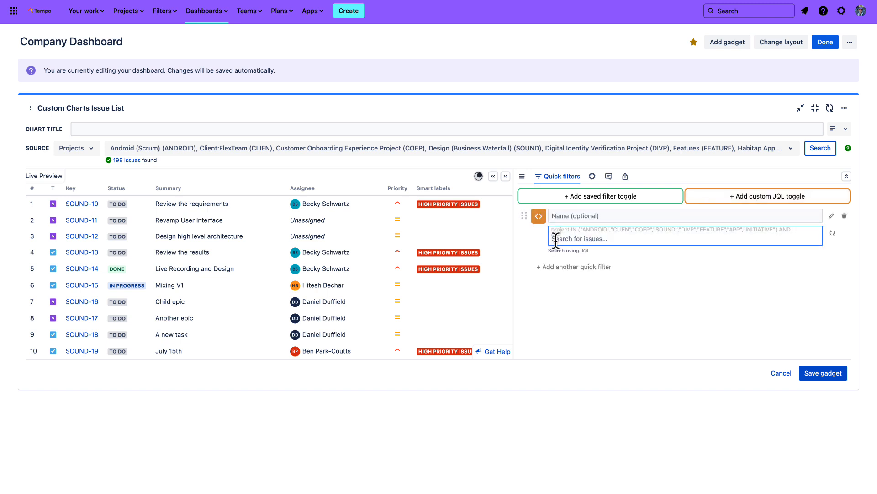
pyautogui.write('assigne')
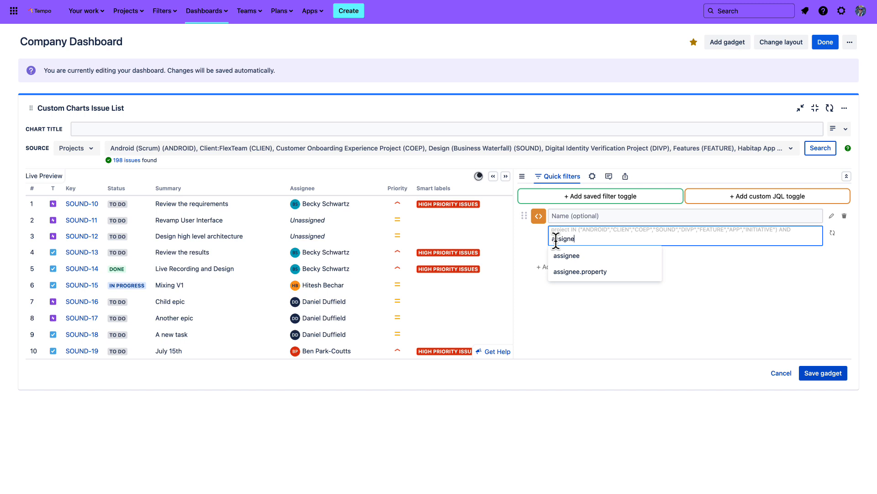
pyautogui.write('e = currentuser()')
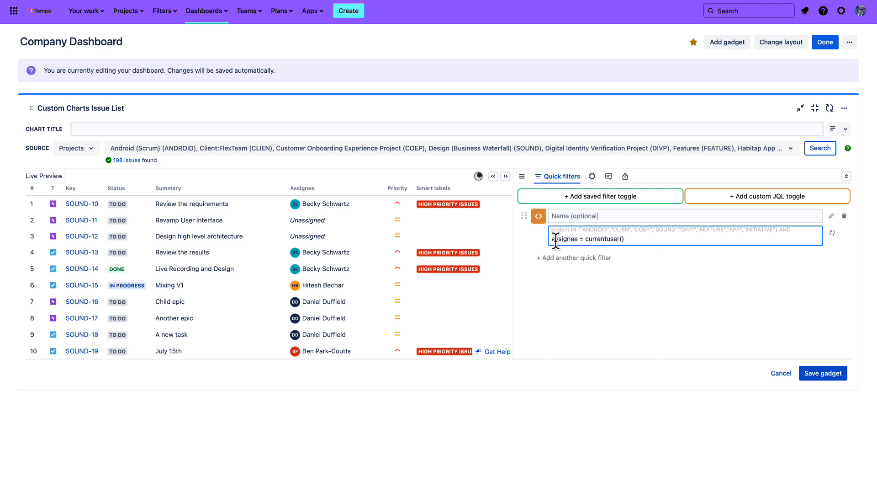
pyautogui.press('Return')
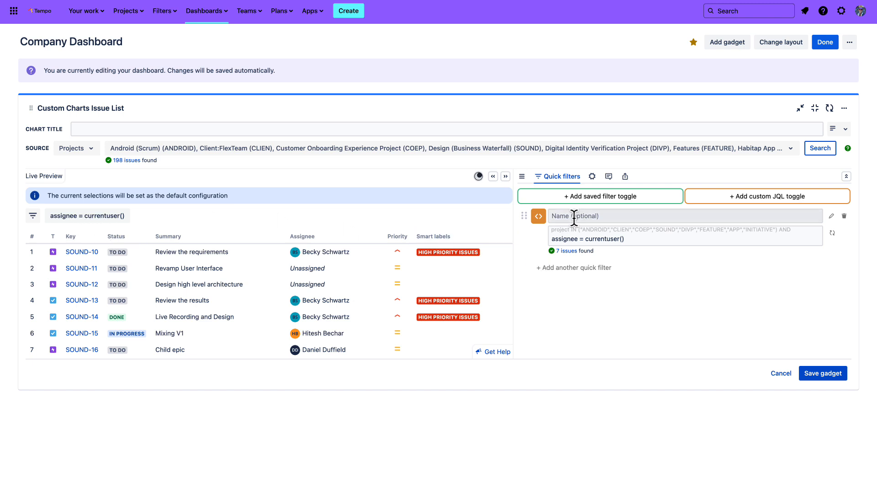
# Name the current-user quick filter "Assigned to Me"
pyautogui.click(558, 217)
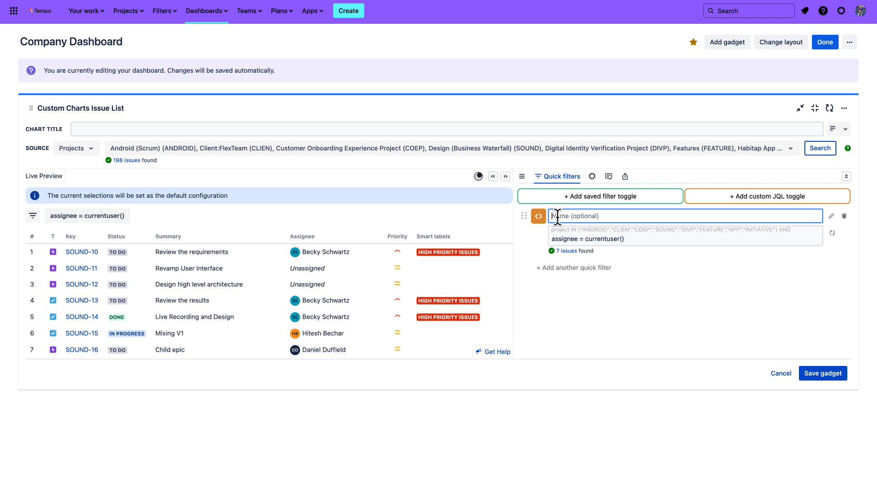
pyautogui.write('Assigned to Me')
pyautogui.press('Return')
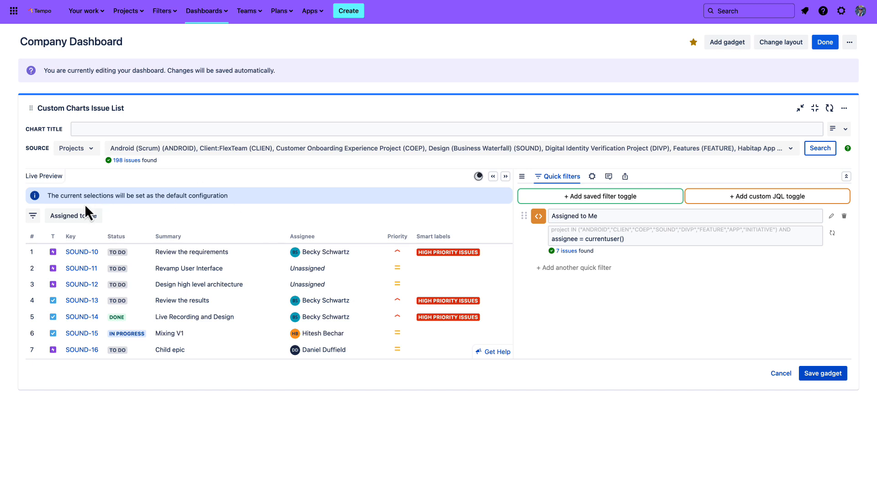
# Test the Assigned to Me quick filter in the live preview by switching it on and off again
pyautogui.click(72, 216)
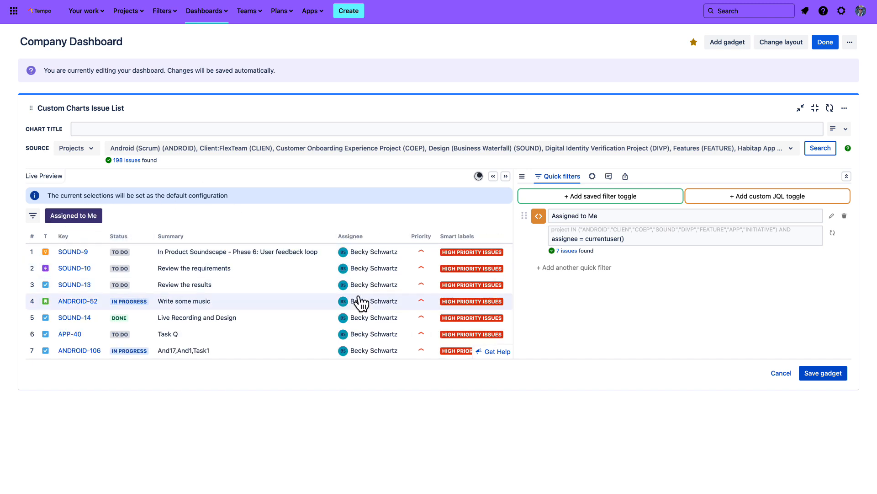
pyautogui.click(95, 224)
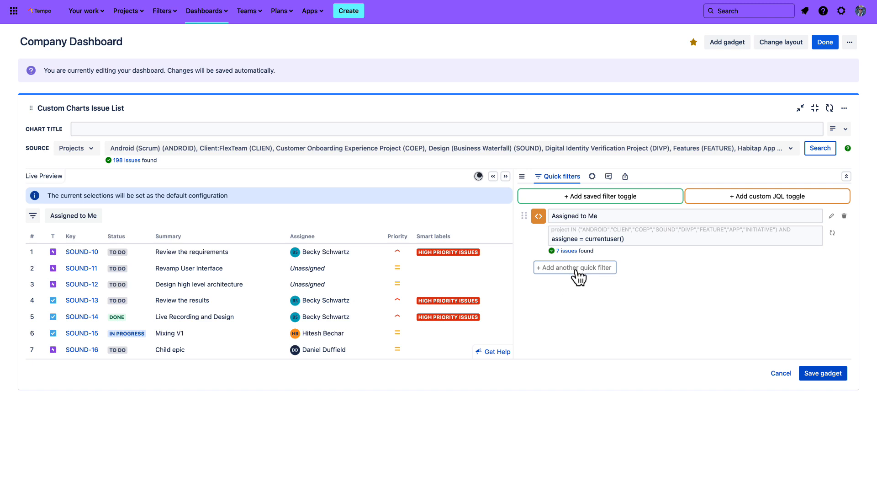
# Turn on alternating row colors for the issue list and expand its general display options
pyautogui.click(593, 177)
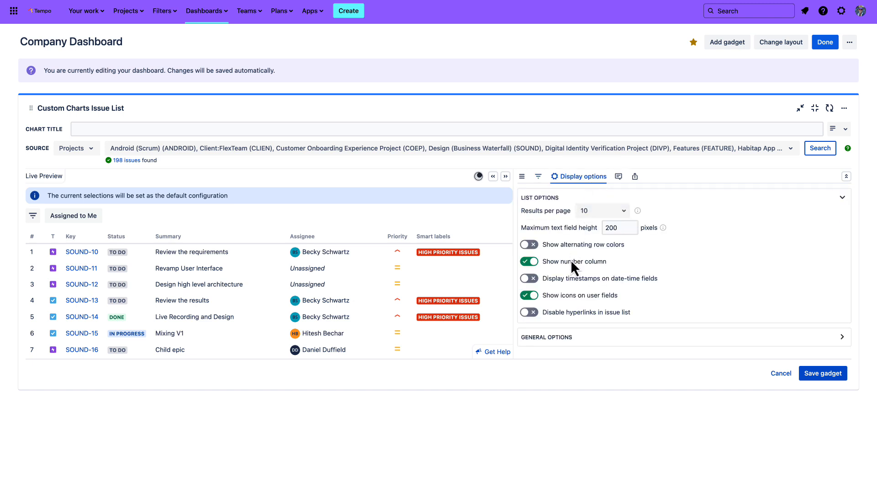
pyautogui.click(603, 214)
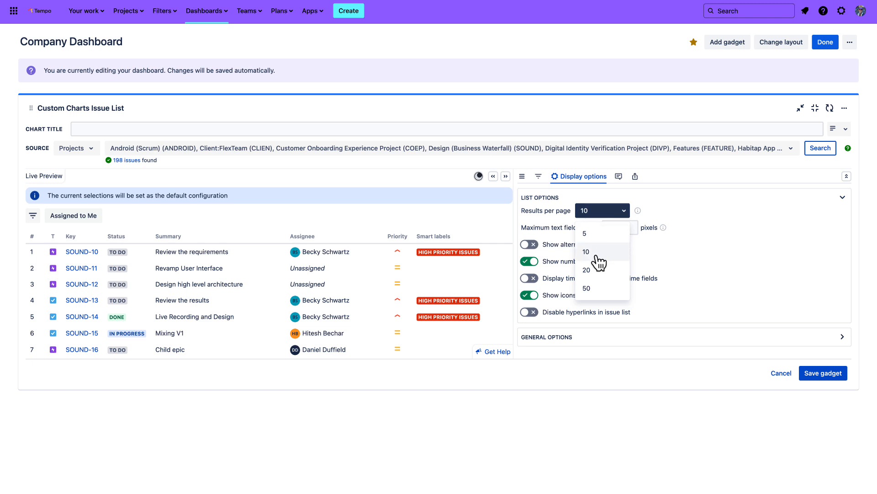
pyautogui.click(617, 215)
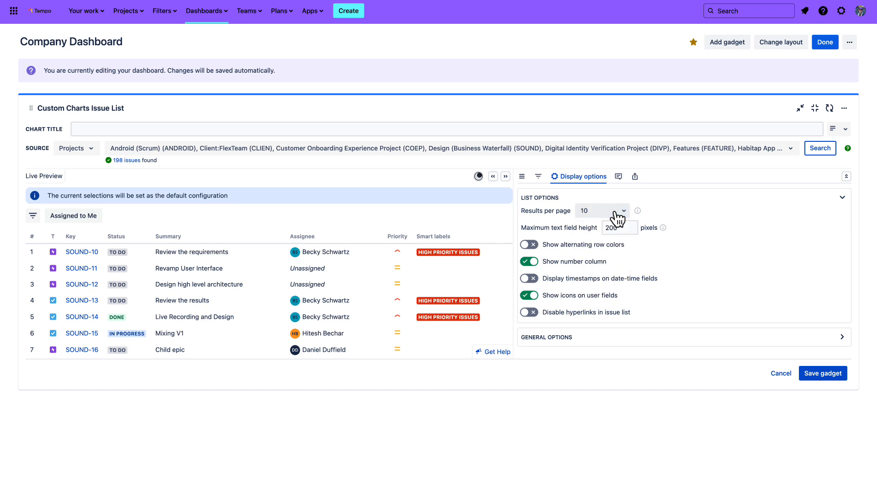
pyautogui.click(531, 246)
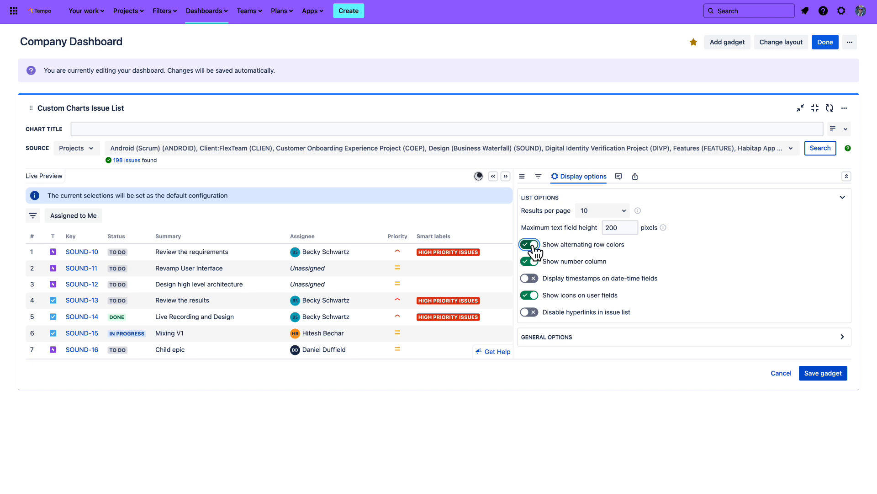
pyautogui.click(584, 343)
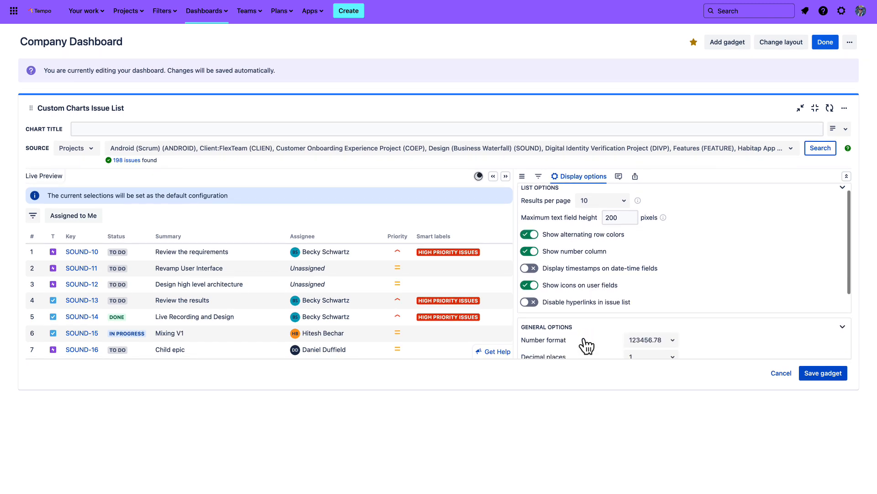
pyautogui.scroll(3, 591, 322)
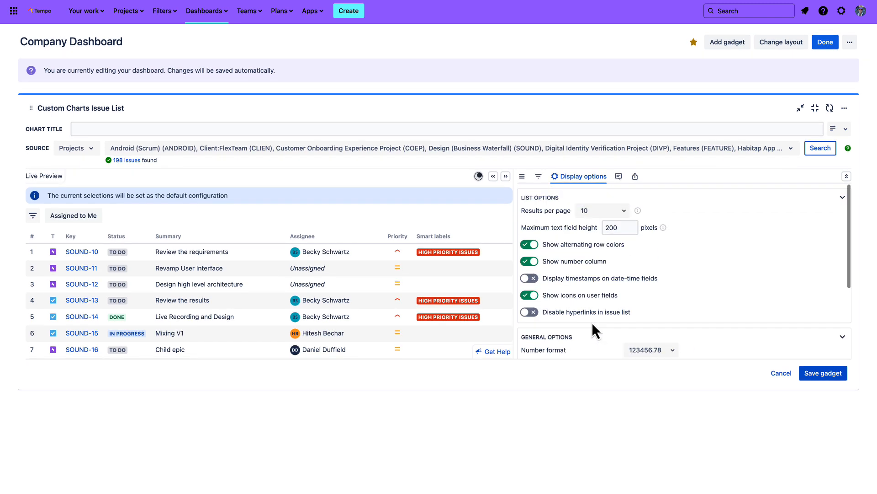
# View the issue list's description settings and set its chart title to "Issues in Jira"
pyautogui.click(619, 178)
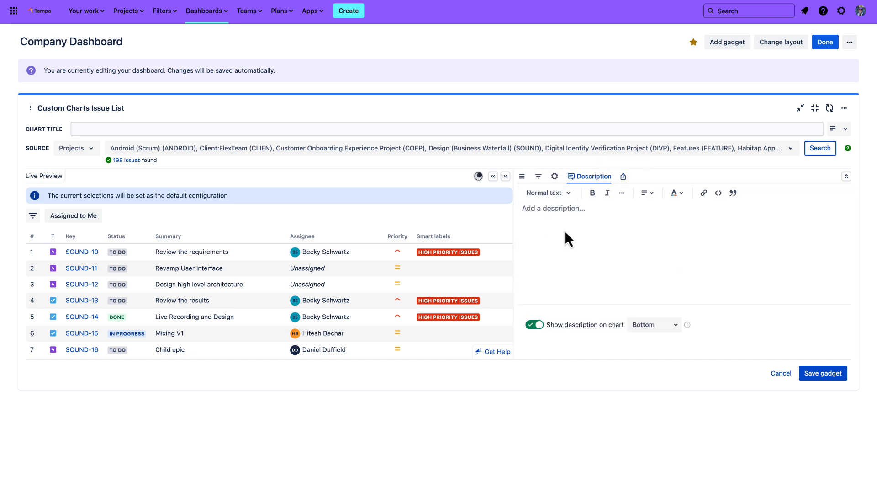
pyautogui.click(168, 126)
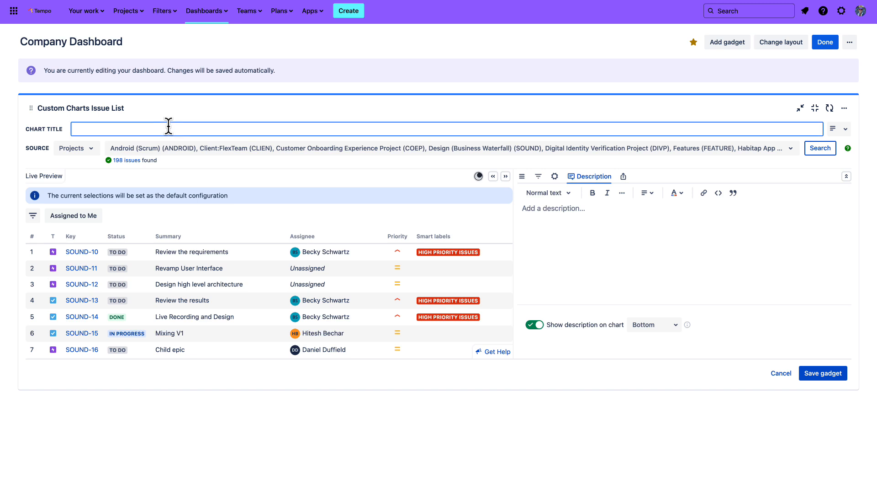
pyautogui.write('Issues in Jira')
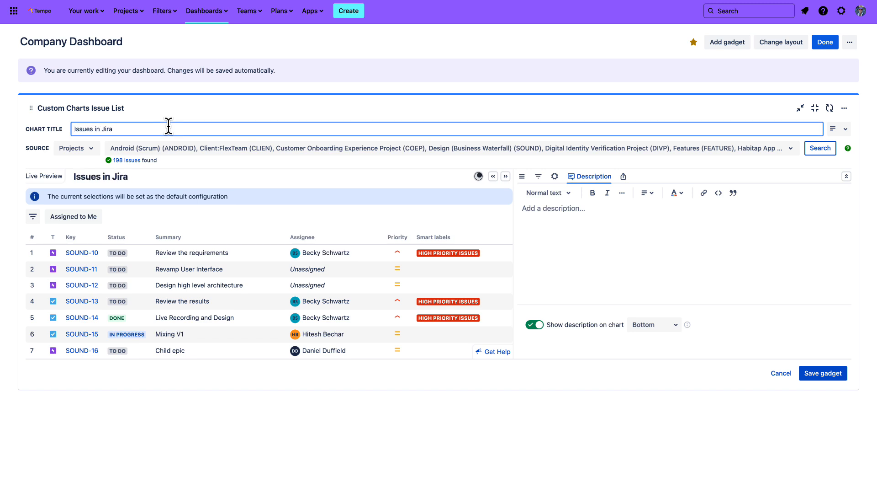
pyautogui.click(216, 140)
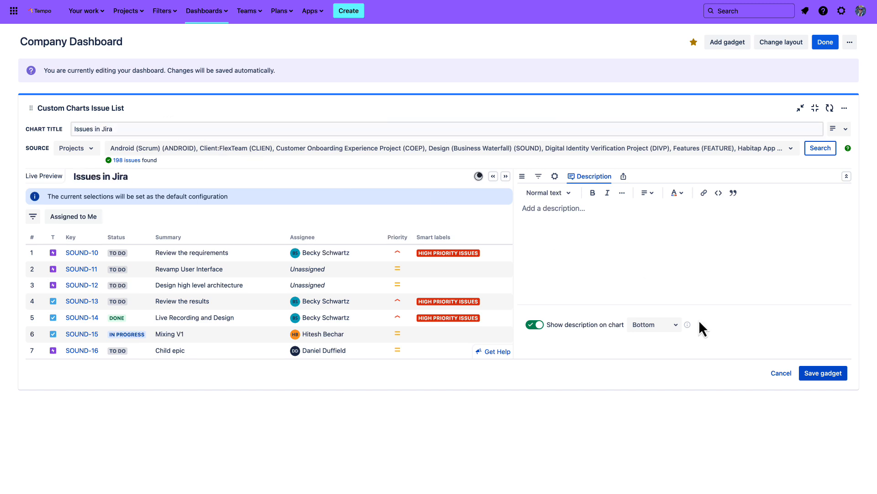
# Save the issue list gadget and shrink it to a single dashboard column
pyautogui.click(811, 374)
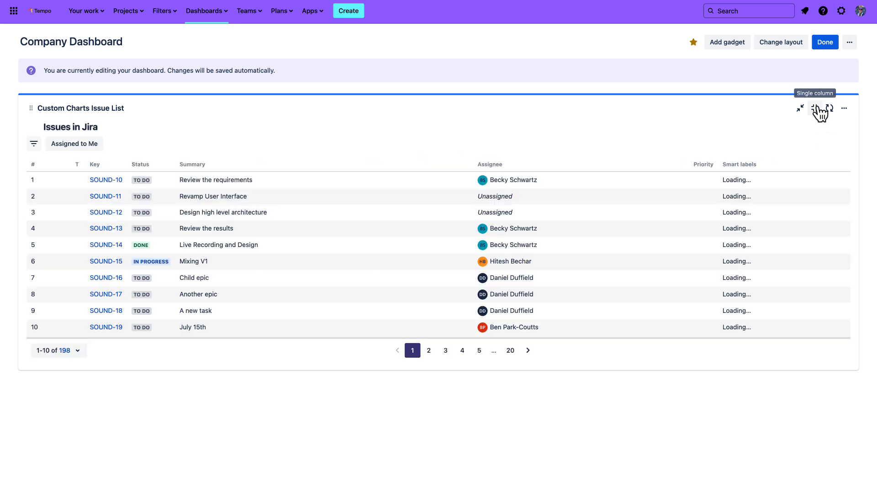
pyautogui.click(818, 110)
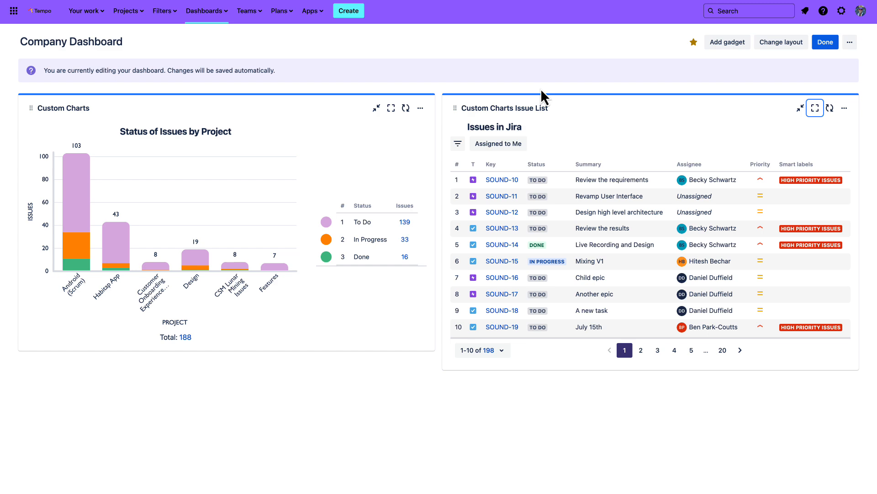
# Add the Custom Charts Simple Search gadget to the dashboard and expand it to full width
pyautogui.click(728, 44)
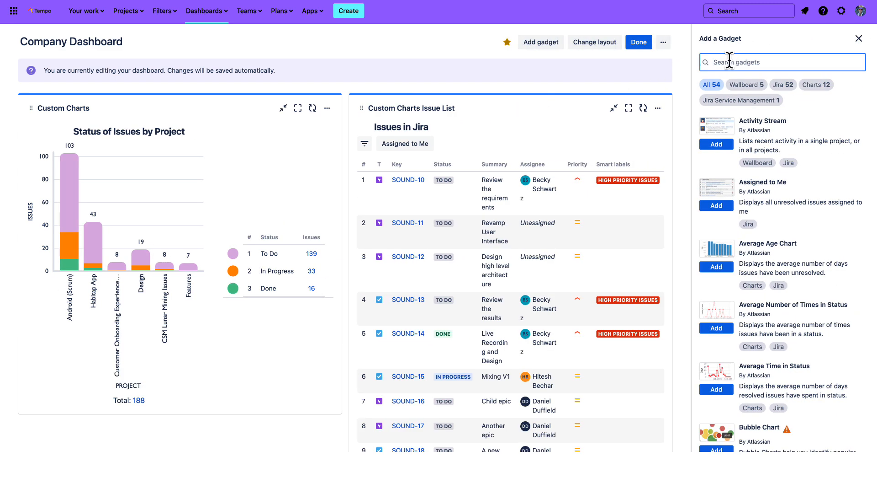
pyautogui.write('Simple S')
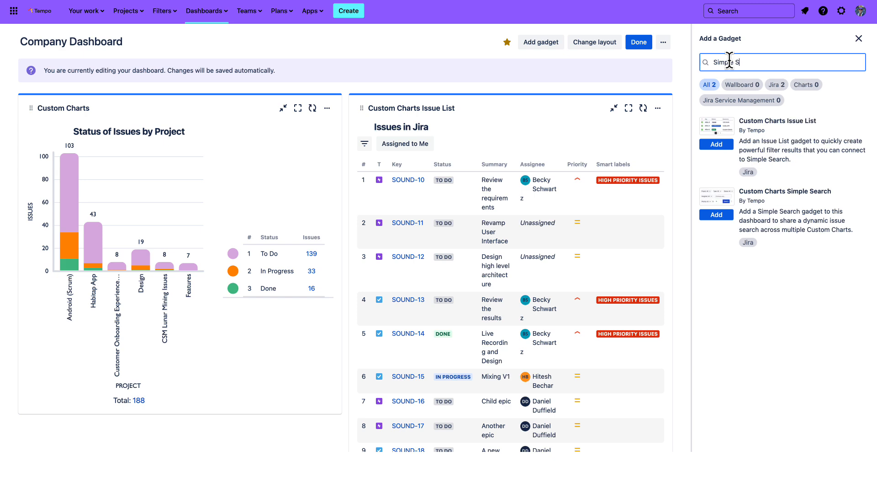
pyautogui.click(719, 215)
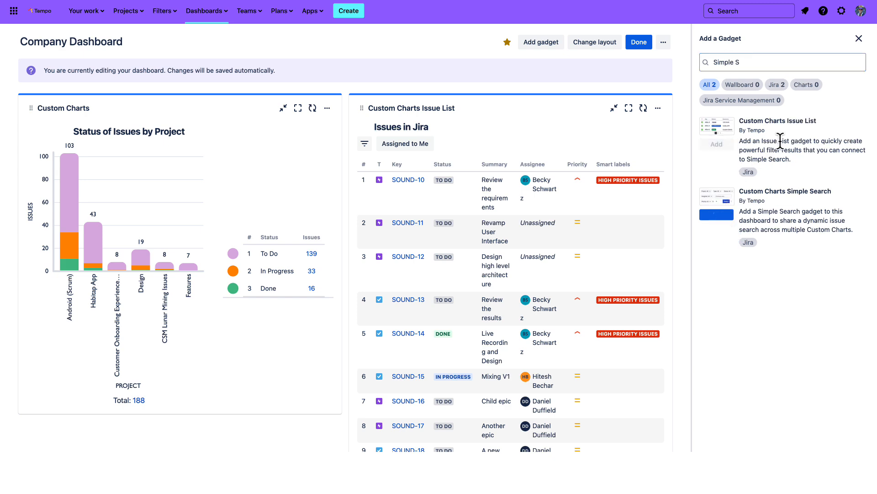
pyautogui.click(858, 39)
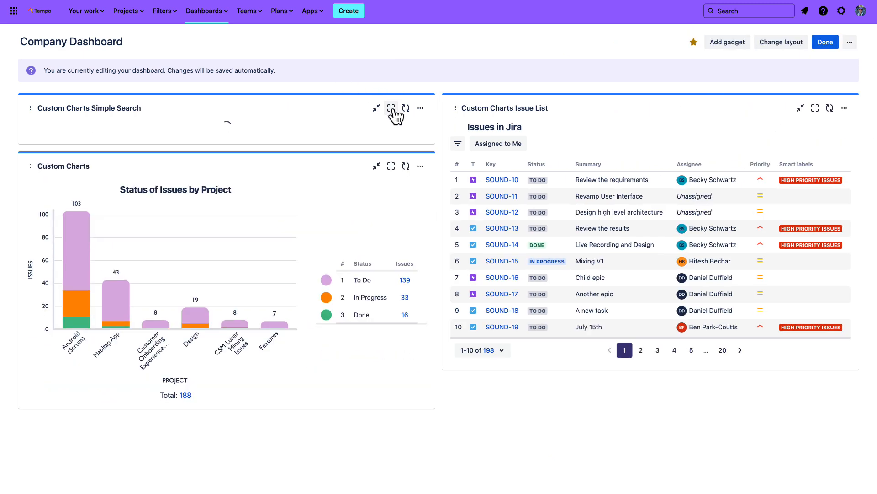
pyautogui.click(392, 109)
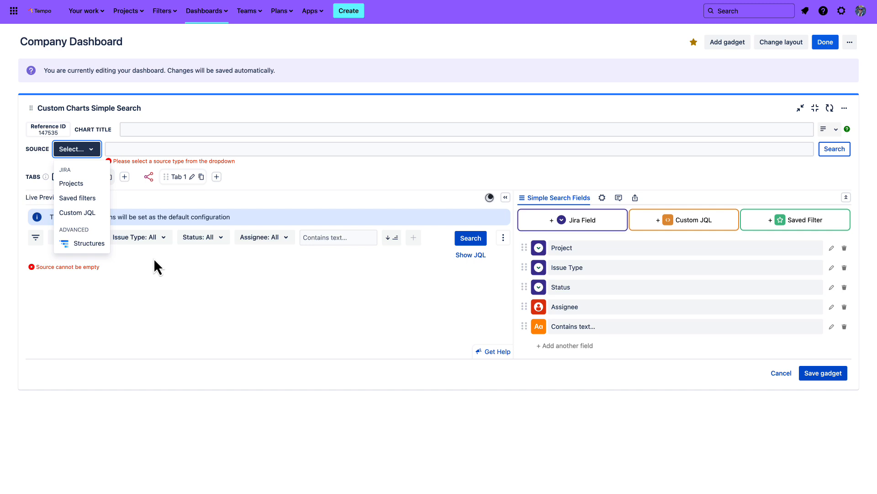
# Set the Simple Search source to the projects ANDROID, CLIEN, COEP, SOUND, DIVP, APP, INITIATIVE and FEATURE
pyautogui.click(94, 184)
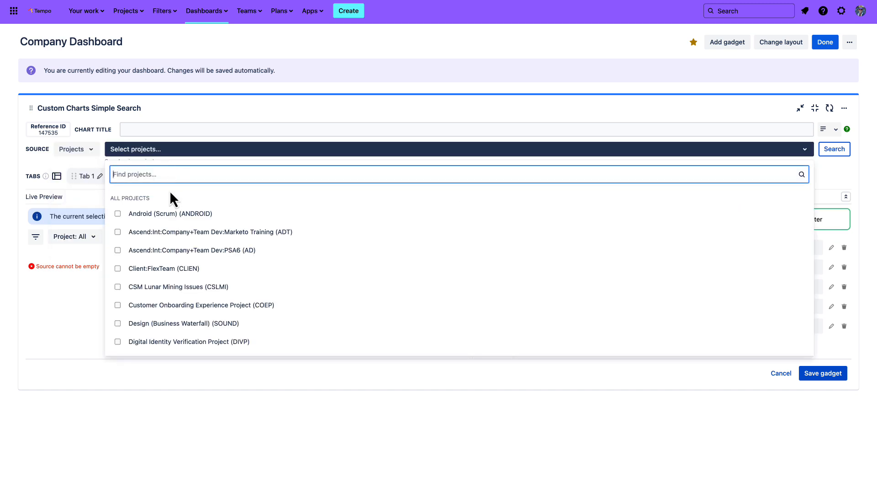
pyautogui.click(170, 216)
pyautogui.click(166, 270)
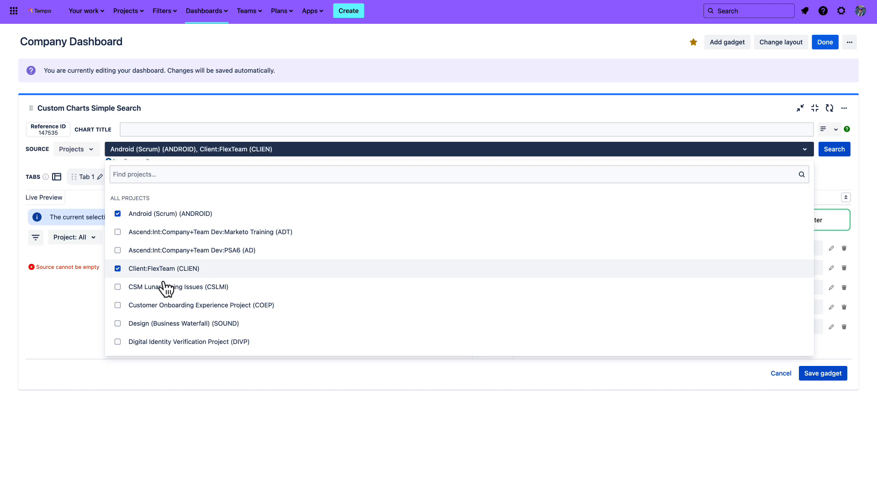
pyautogui.click(165, 305)
pyautogui.click(160, 323)
pyautogui.scroll(-3, 165, 319)
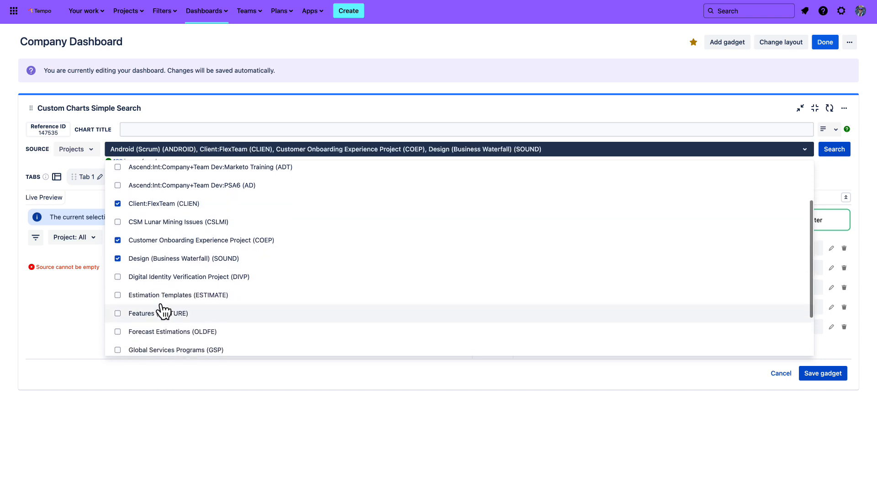
pyautogui.click(169, 285)
pyautogui.scroll(-3, 170, 286)
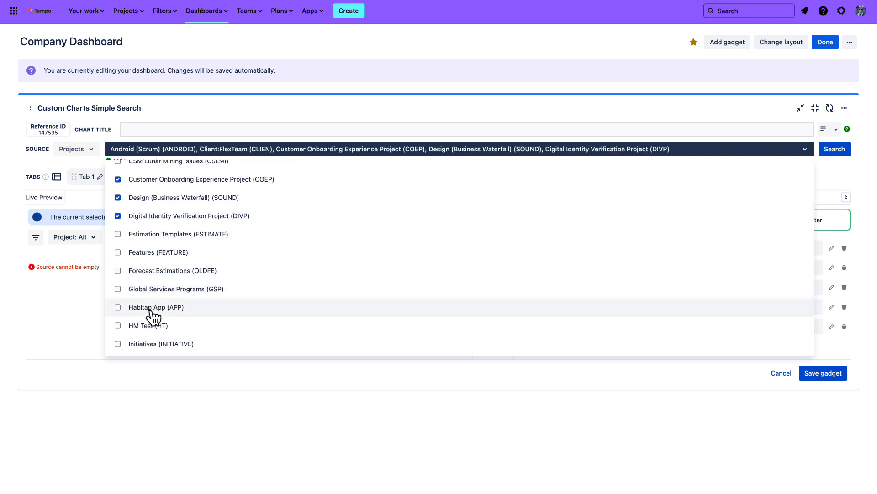
pyautogui.click(154, 311)
pyautogui.click(151, 344)
pyautogui.click(160, 252)
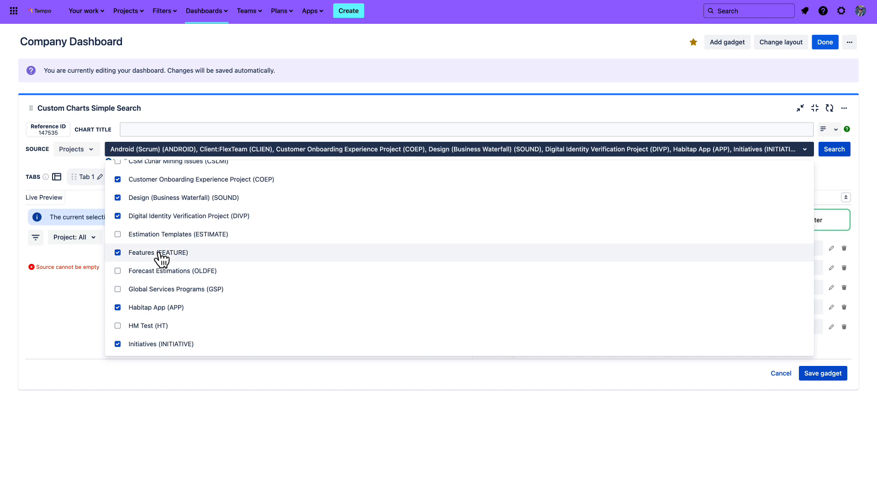
pyautogui.click(87, 162)
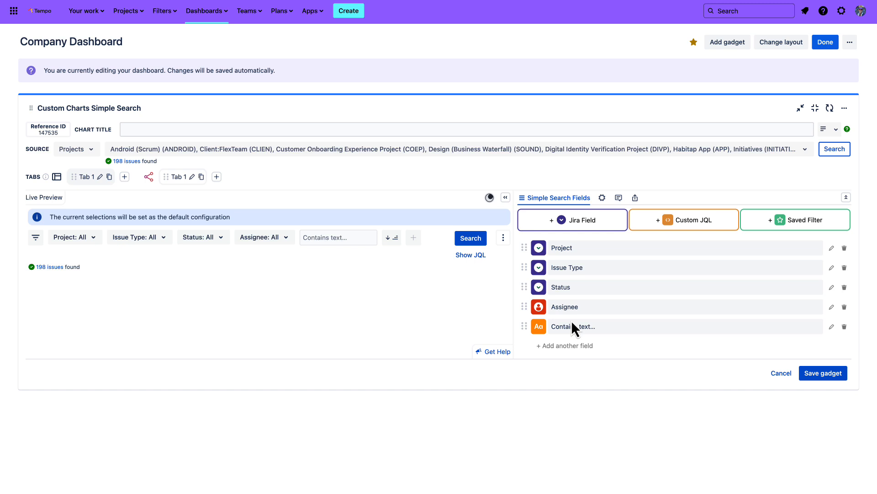
# Add a Priority field to the Simple Search fields and place it above the Contains text field
pyautogui.scroll(-1, 576, 326)
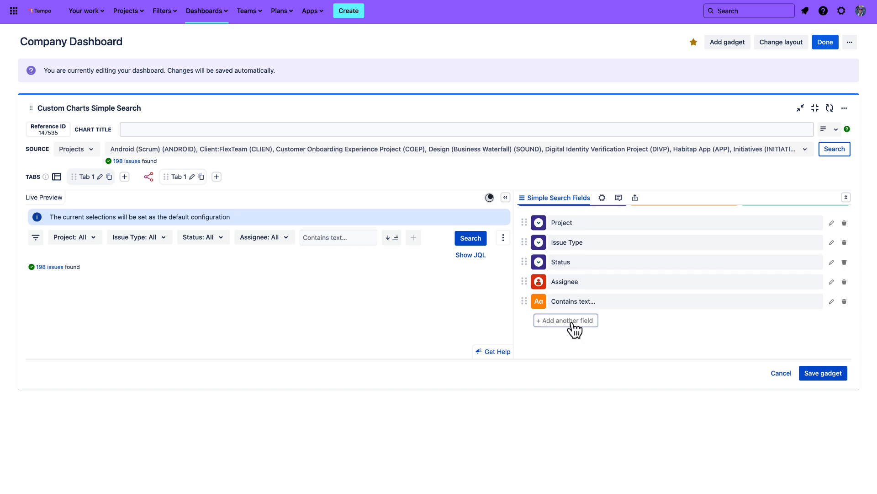
pyautogui.click(569, 322)
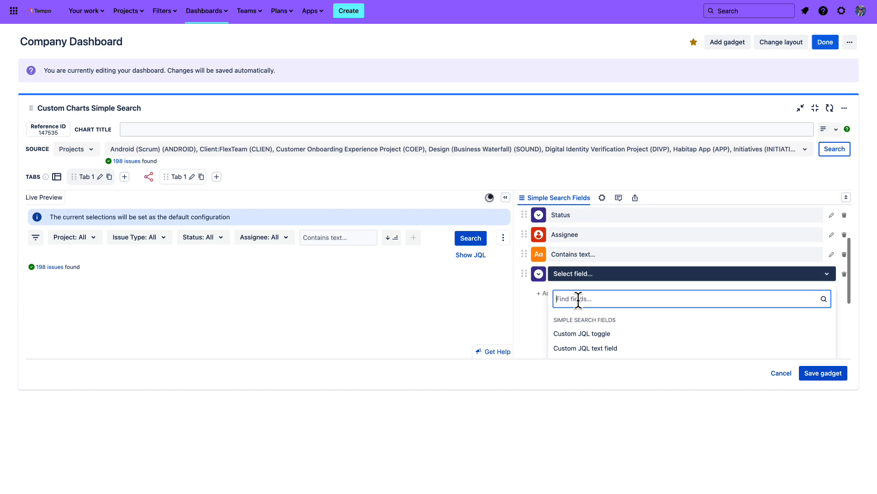
pyautogui.write('Priority')
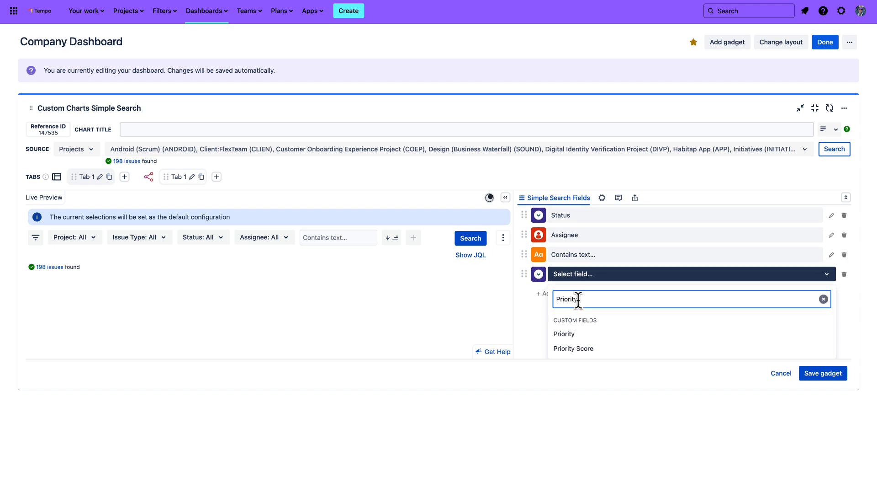
pyautogui.click(574, 338)
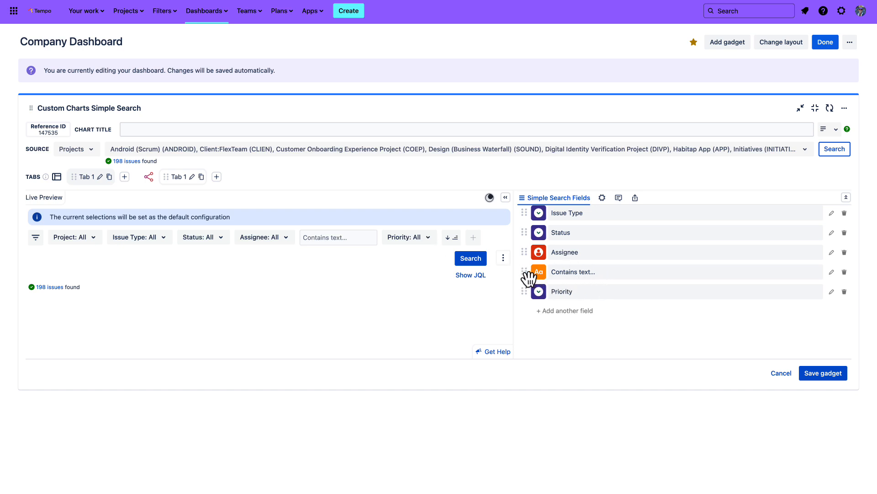
pyautogui.moveTo(528, 276); pyautogui.dragTo(526, 304)
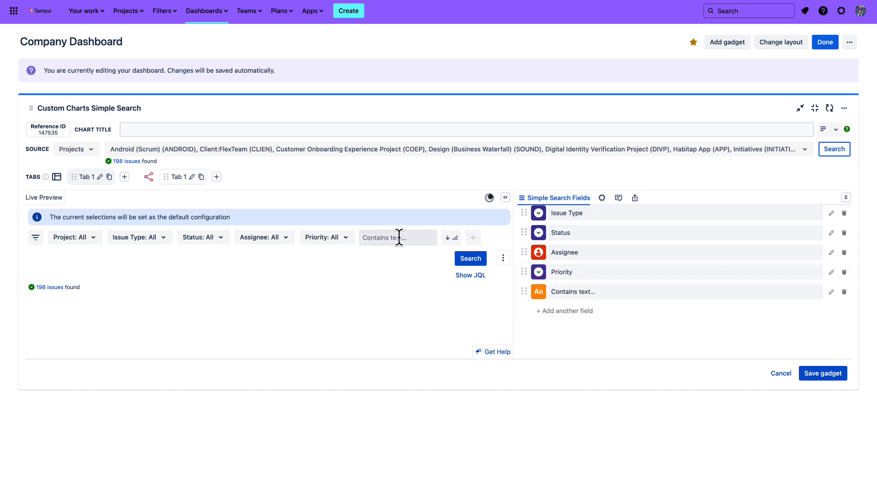
pyautogui.click(594, 307)
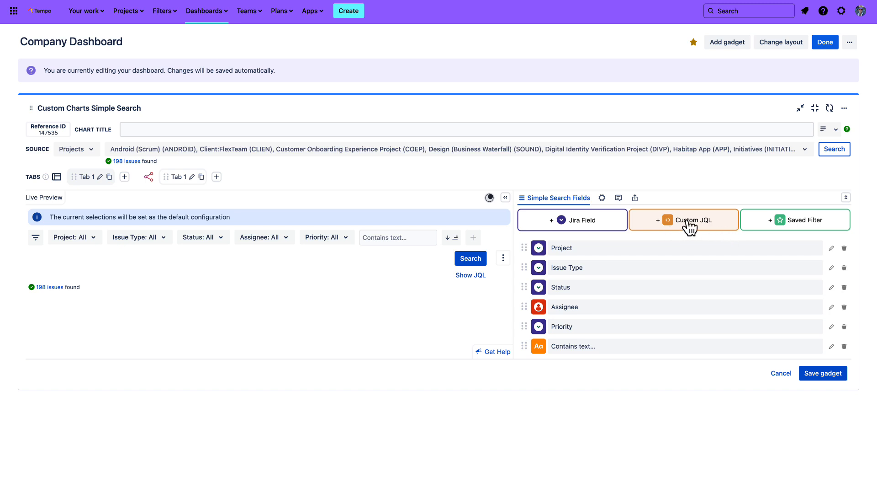
# Add a multi-select saved filter field to the Simple Search gadget and check its filter choices in the live preview
pyautogui.click(802, 224)
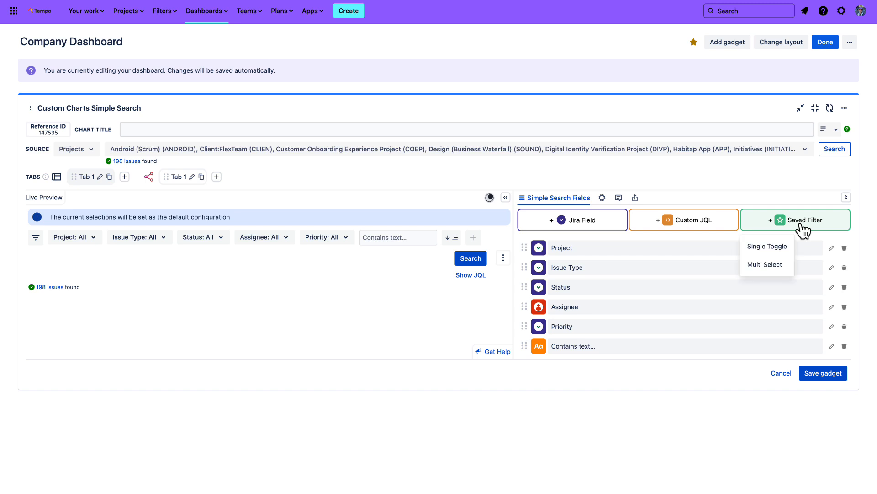
pyautogui.click(761, 270)
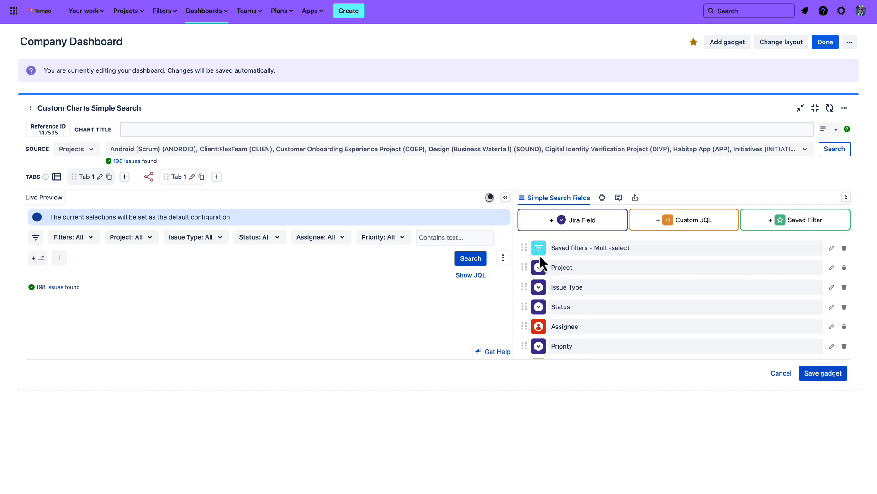
pyautogui.click(94, 242)
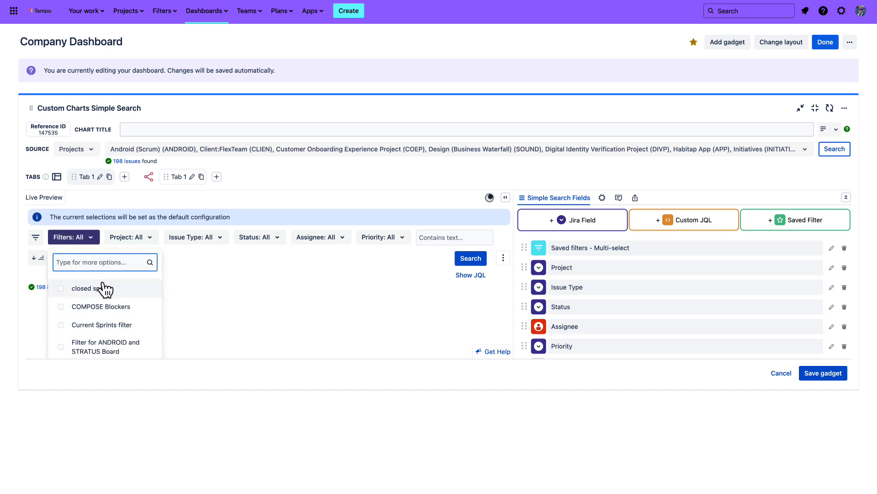
pyautogui.click(94, 243)
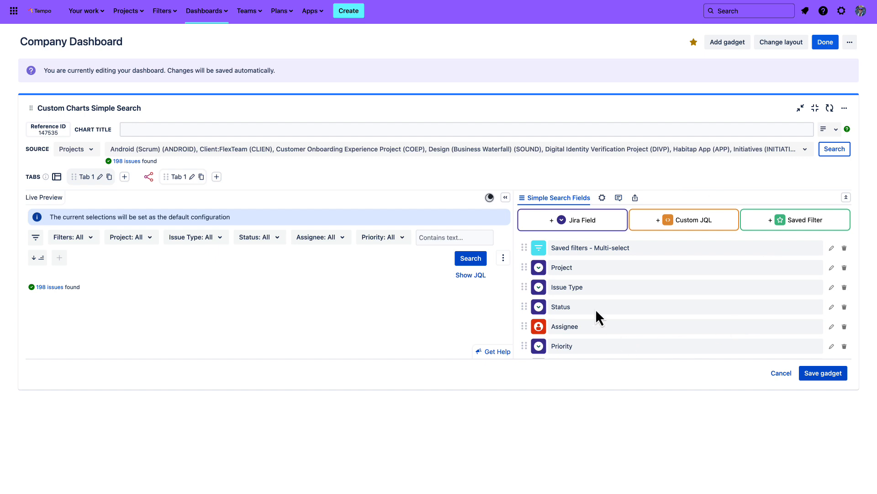
# Review the Simple Search display options, turning adding fields in view mode off and back on
pyautogui.scroll(-3, 711, 297)
pyautogui.scroll(3, 711, 297)
pyautogui.click(602, 197)
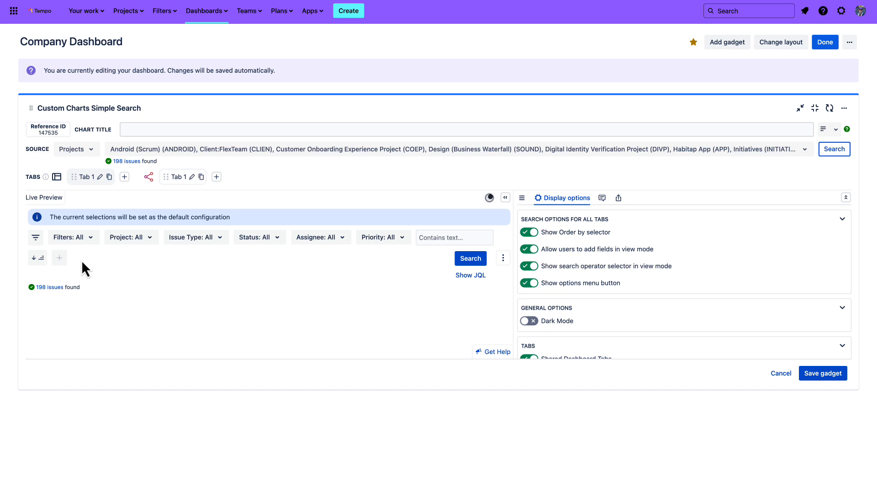
pyautogui.click(529, 250)
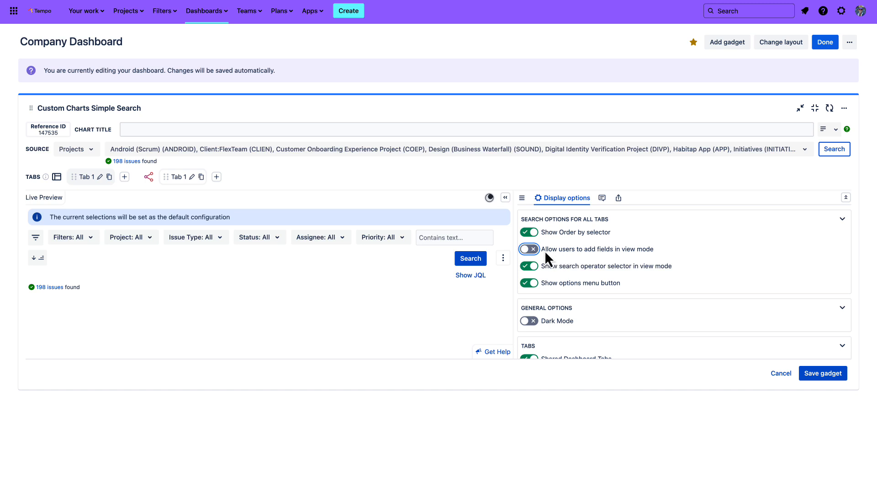
pyautogui.click(530, 249)
pyautogui.scroll(-2, 600, 276)
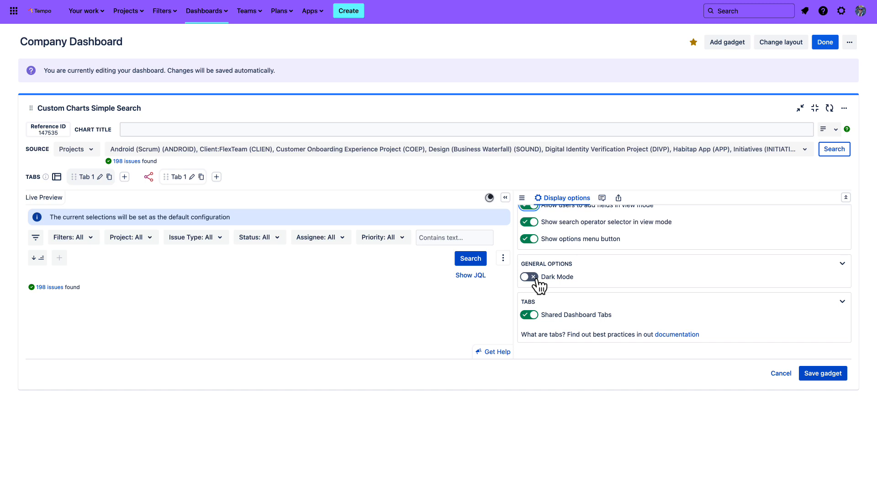
pyautogui.scroll(2, 539, 283)
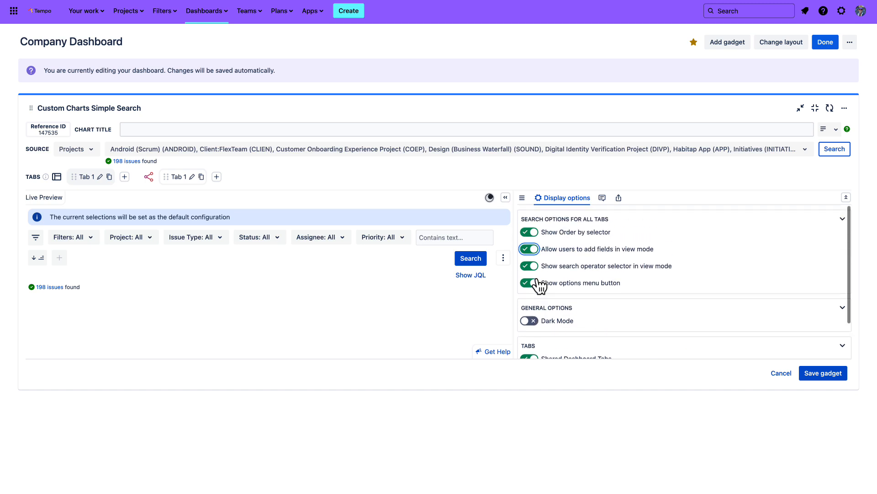
# Add the description "Use the dropdowns to filter the Dashboard reports!" to the Simple Search gadget
pyautogui.click(602, 200)
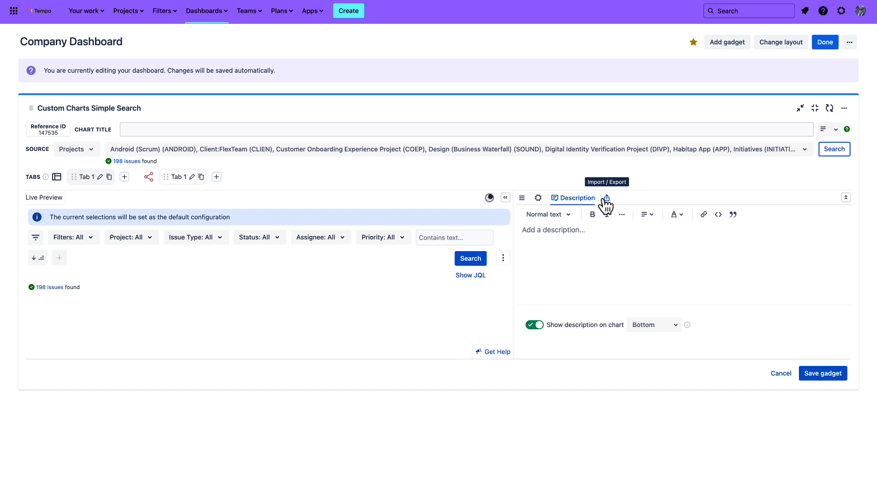
pyautogui.click(562, 232)
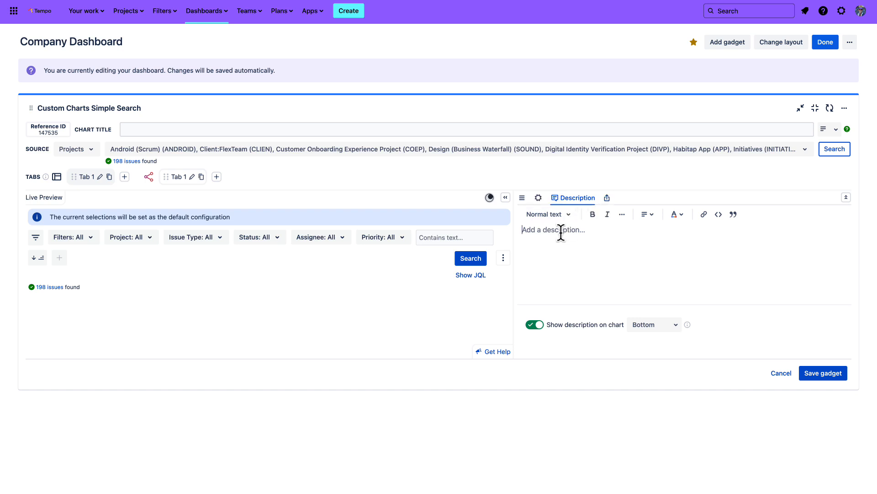
pyautogui.write('Use the dropdowns to filter')
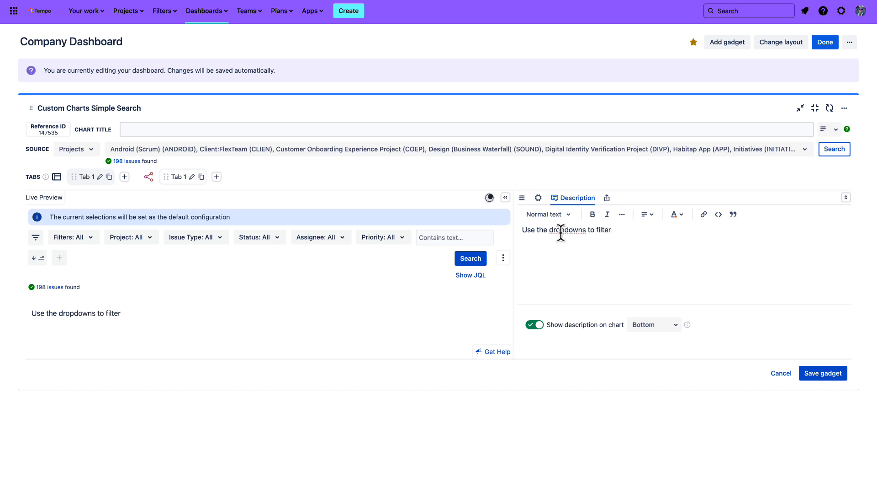
pyautogui.write(' the Dashboard reports')
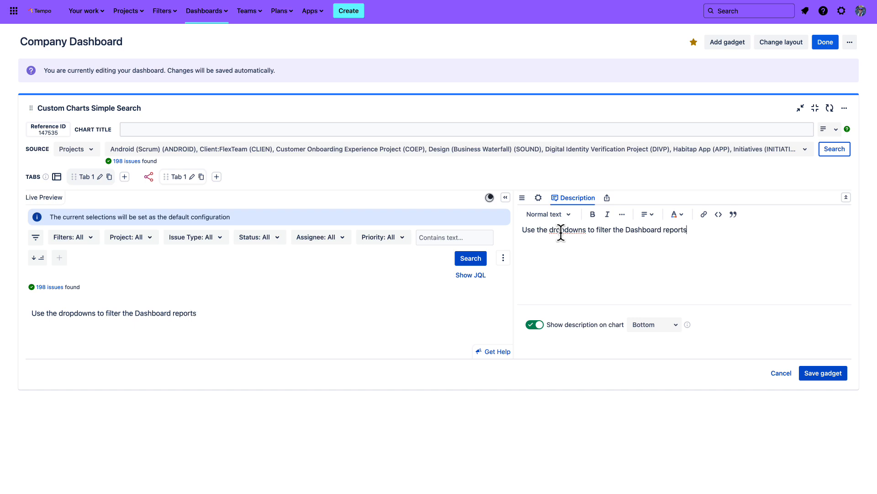
pyautogui.write('!')
pyautogui.press('Return')
# Try the Top position for the description on the chart and set it back to Bottom
pyautogui.click(674, 325)
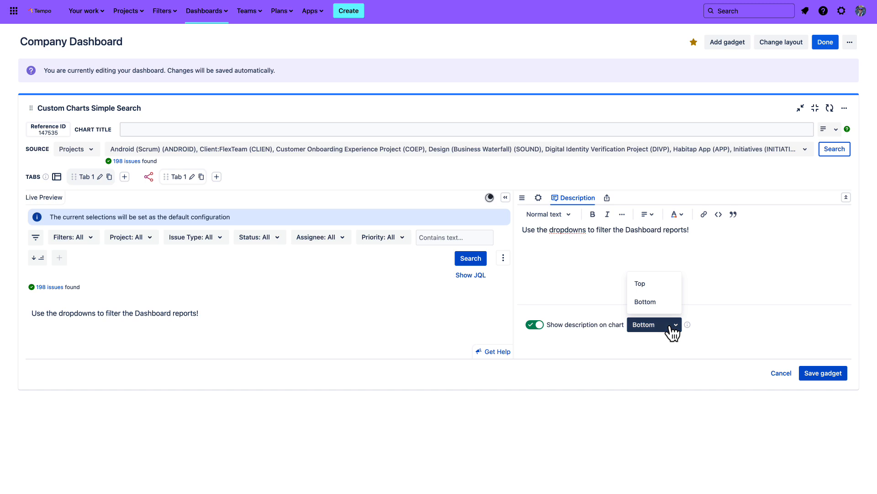
pyautogui.click(661, 286)
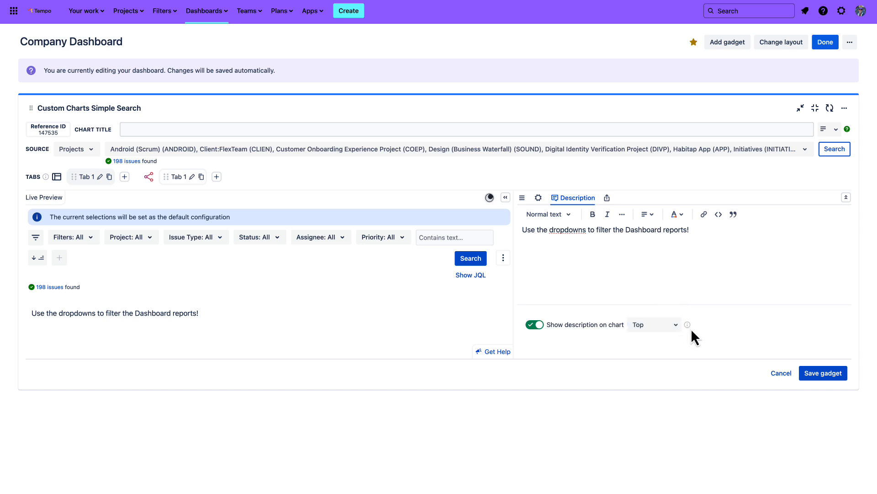
pyautogui.click(672, 327)
pyautogui.click(661, 302)
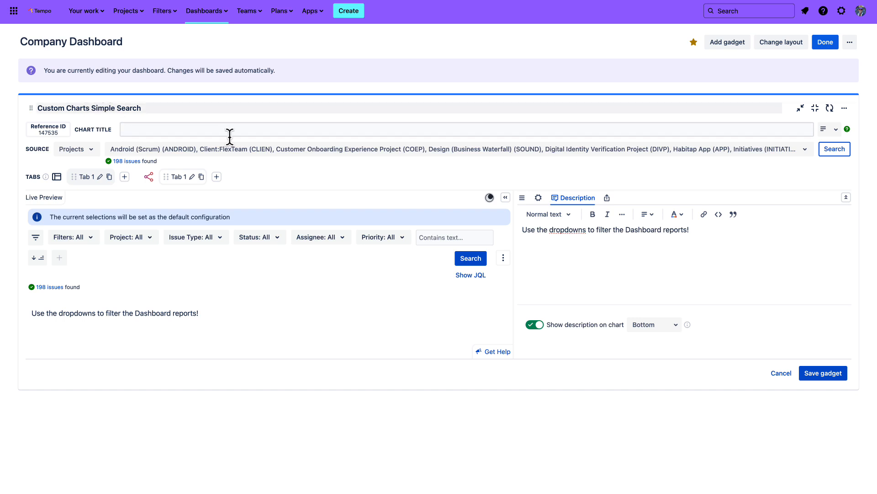
# Copy the description text "Use the dropdowns to filter the Dashboard reports!" into the gadget's chart title
pyautogui.tripleClick(540, 228)
pyautogui.hotkey('ctrl', 'c')
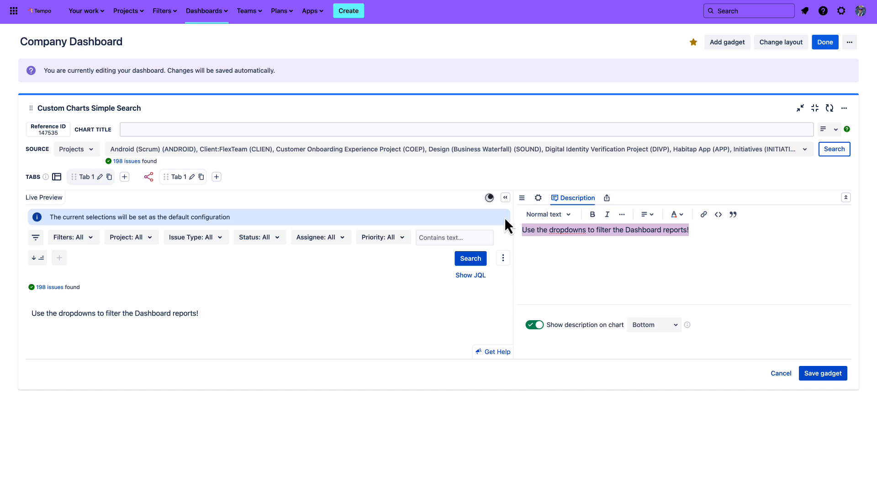
pyautogui.click(136, 129)
pyautogui.hotkey('ctrl', 'v')
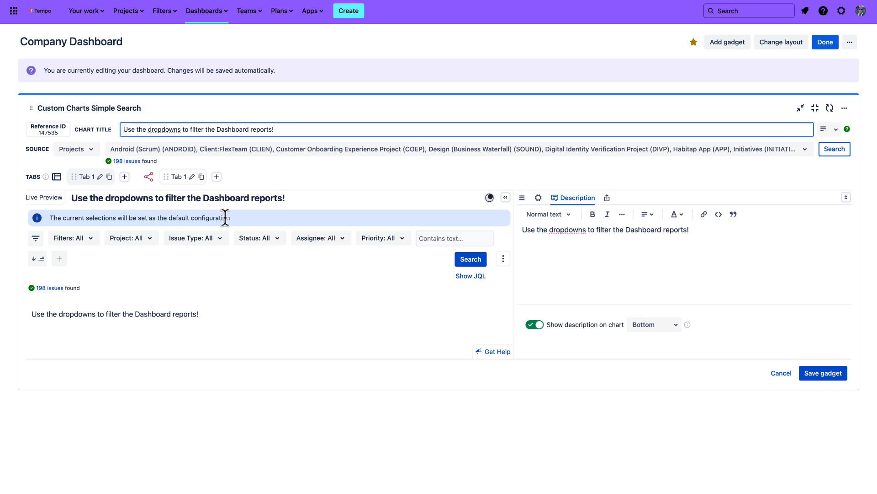
pyautogui.click(339, 197)
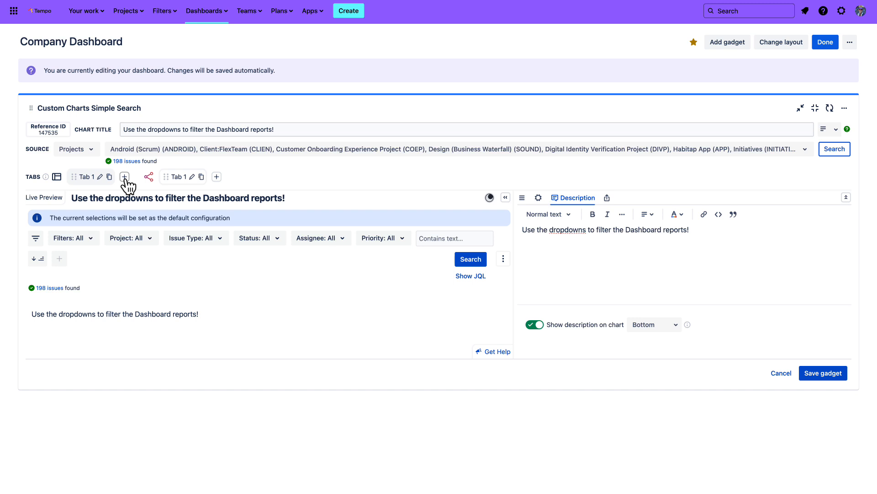
# Rename the Simple Search gadget's first search tab to "General Filters"
pyautogui.click(100, 177)
pyautogui.tripleClick(88, 176)
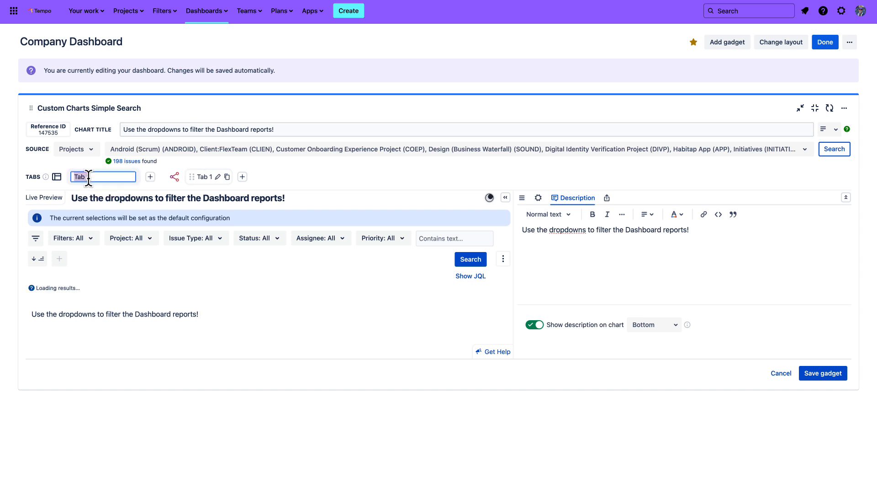
pyautogui.write('General Filters')
pyautogui.press('Return')
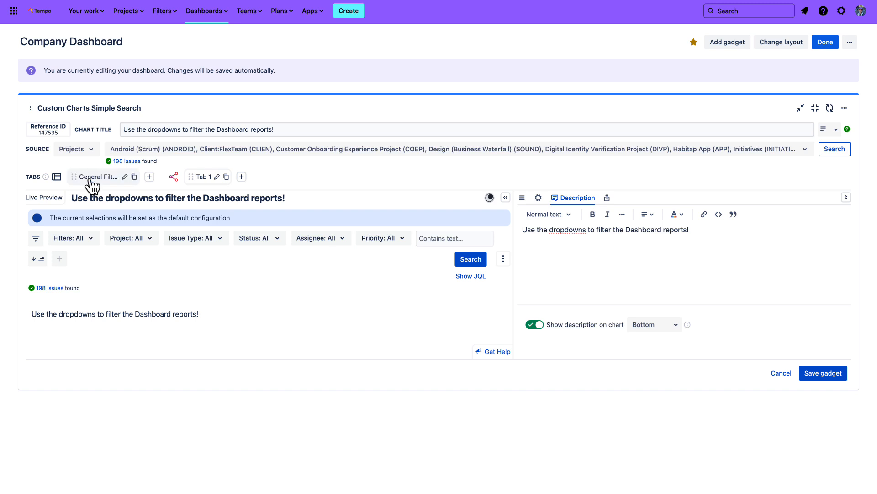
# Add a second search tab to the Simple Search gadget and name it "JSM Filters"
pyautogui.click(150, 177)
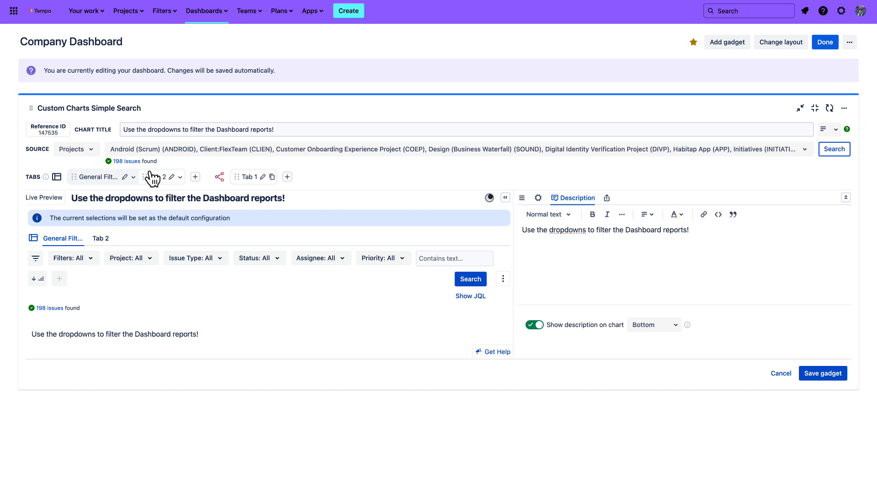
pyautogui.click(172, 177)
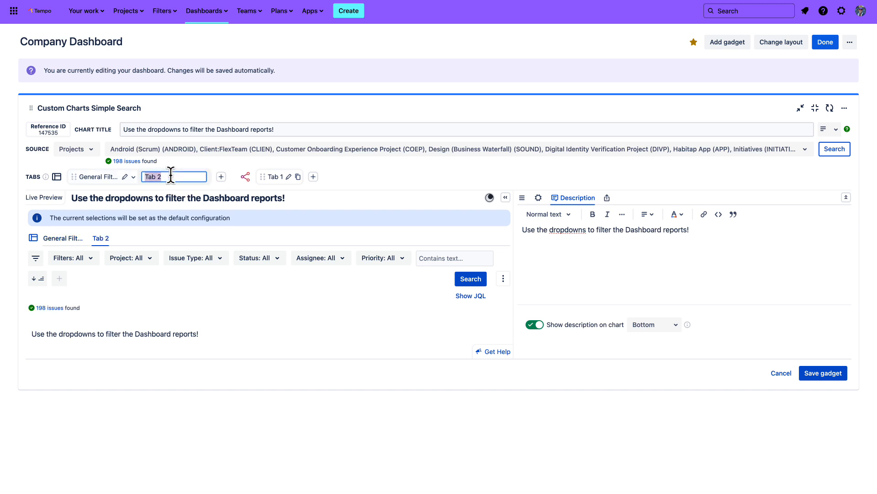
pyautogui.write('JSM Filters')
pyautogui.press('Return')
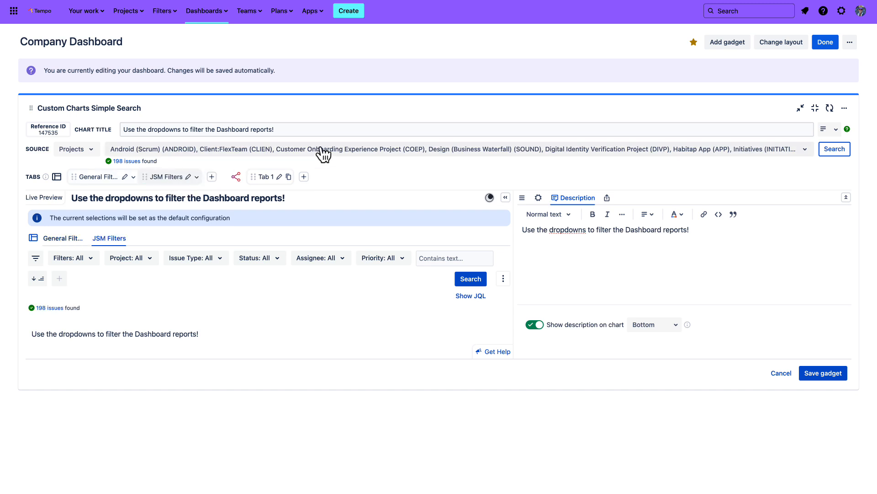
# Remove the saved filters and Issue Type fields from the JSM Filters tab's search fields
pyautogui.click(522, 198)
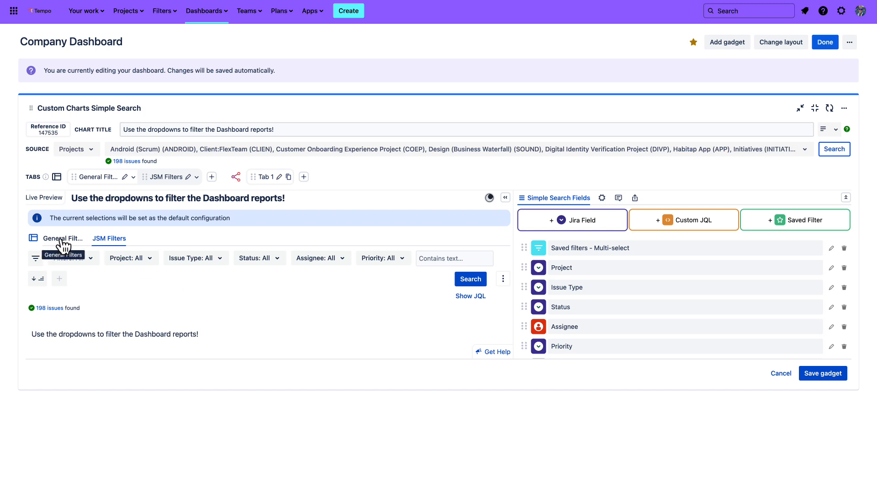
pyautogui.scroll(-1, 662, 270)
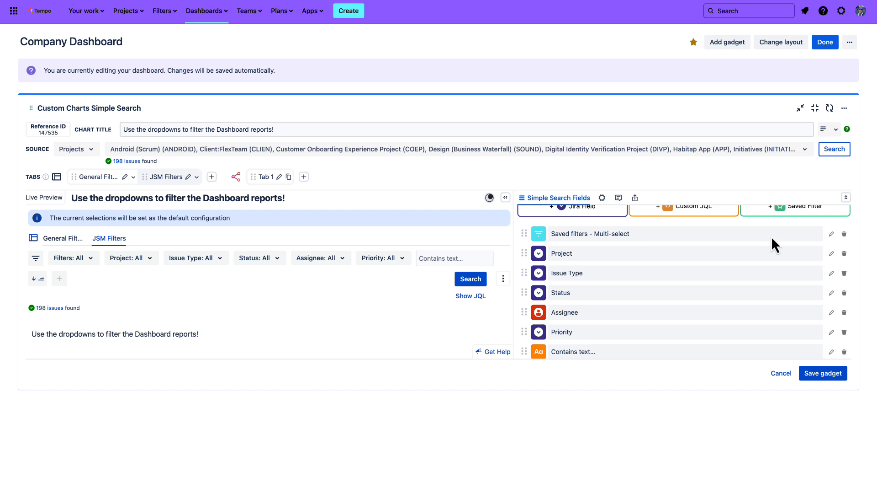
pyautogui.click(844, 234)
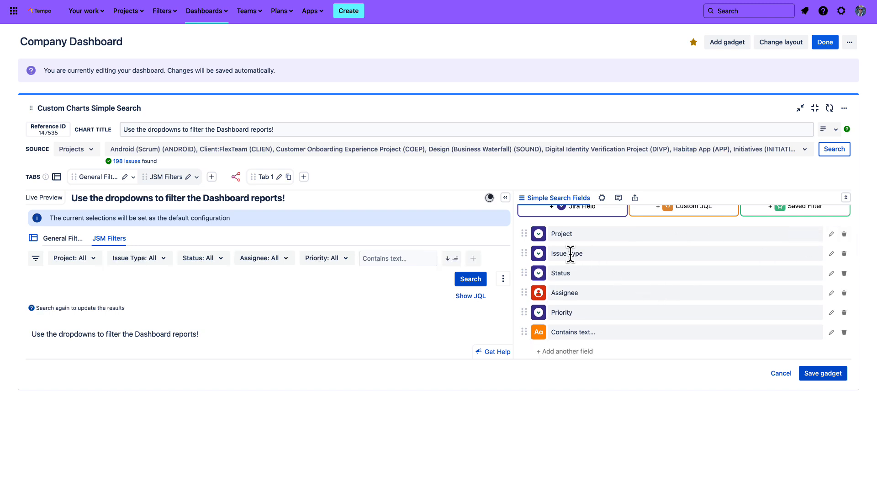
pyautogui.click(844, 253)
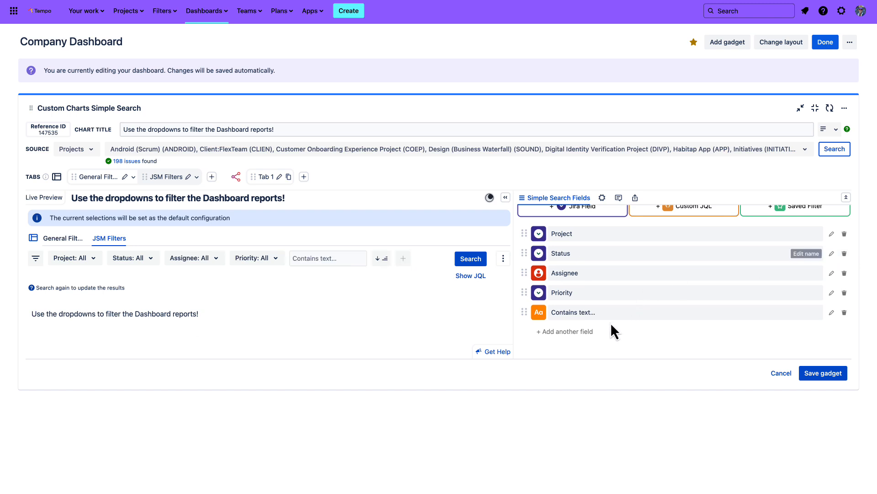
# Add the Request Type field to the JSM Filters tab, placed between Assignee and Priority
pyautogui.click(582, 332)
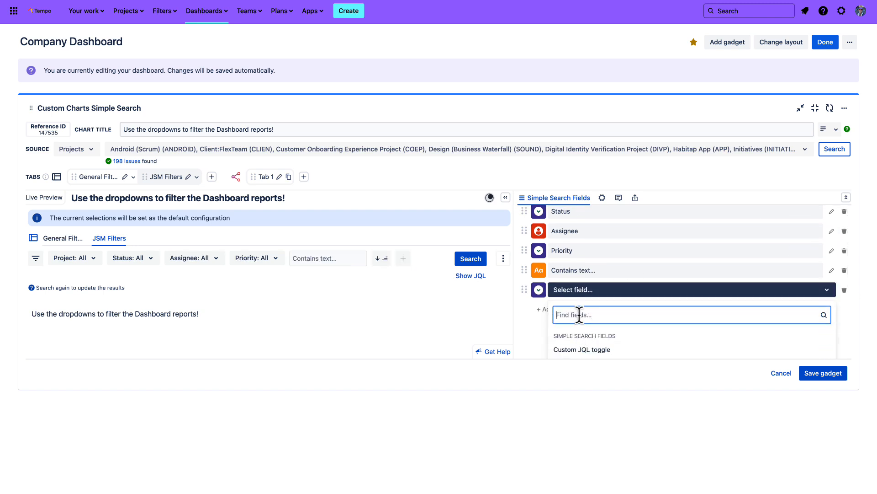
pyautogui.write('Request T')
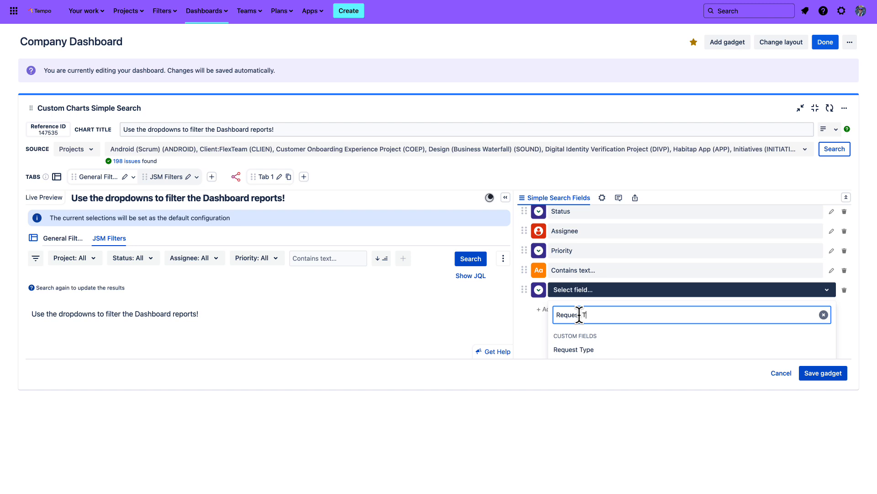
pyautogui.click(574, 349)
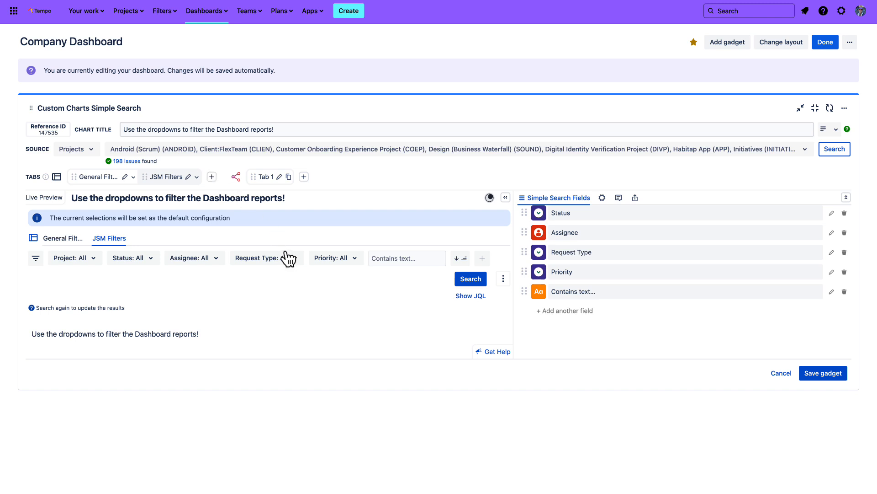
# Check the Status options on the General Filters tab, and return the saved Simple Search gadget to its normal size on the dashboard
pyautogui.click(65, 242)
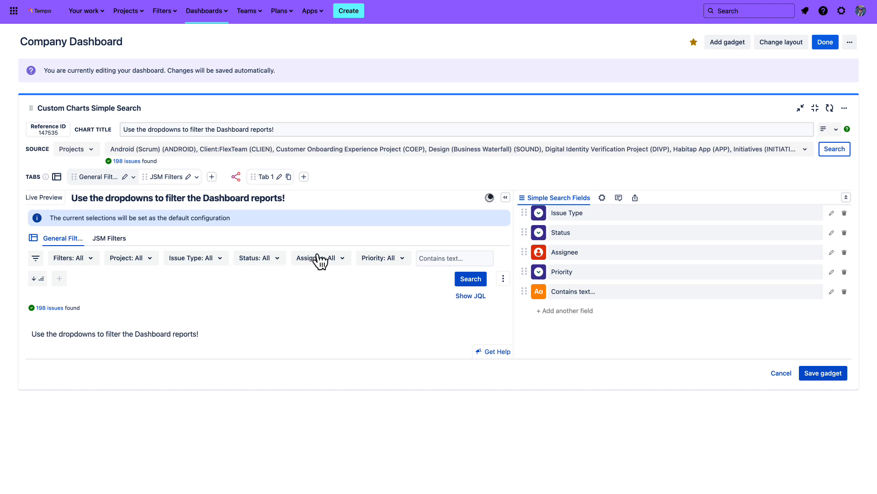
pyautogui.click(279, 260)
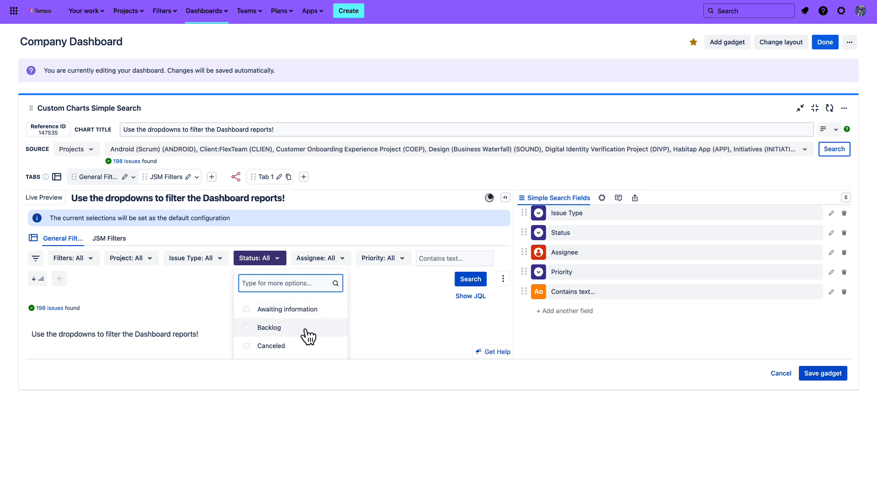
pyautogui.scroll(-5, 304, 334)
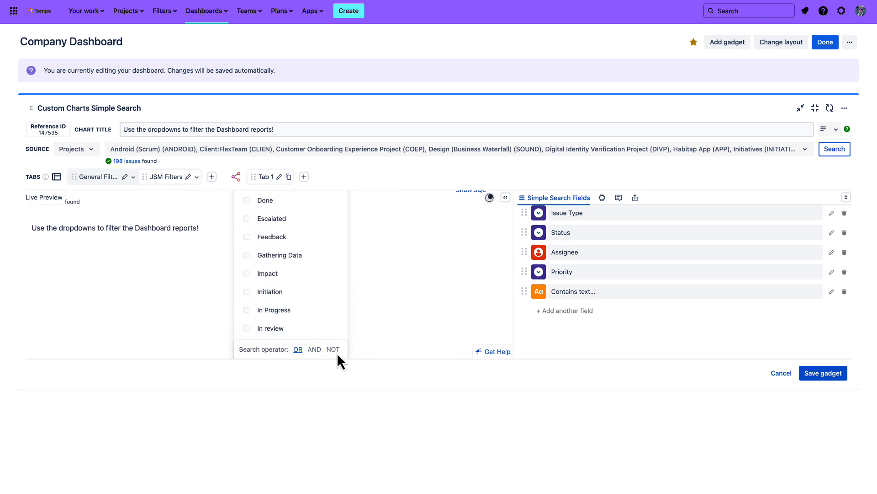
pyautogui.click(390, 197)
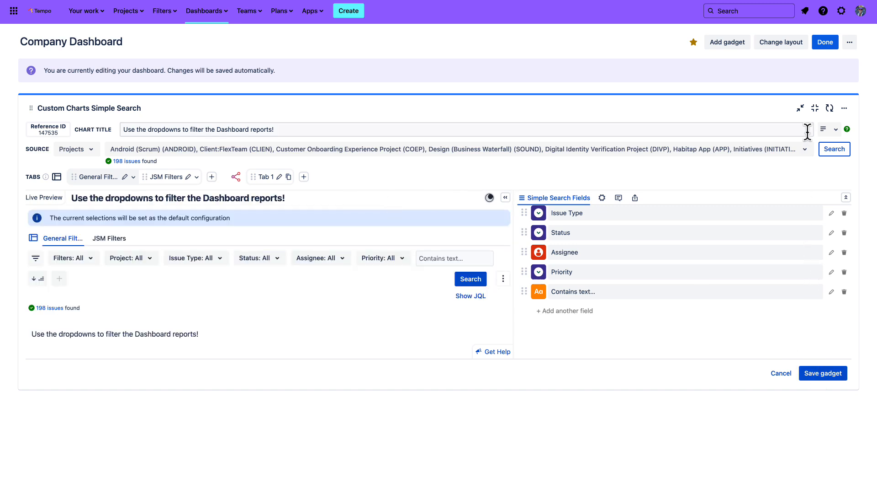
pyautogui.click(815, 110)
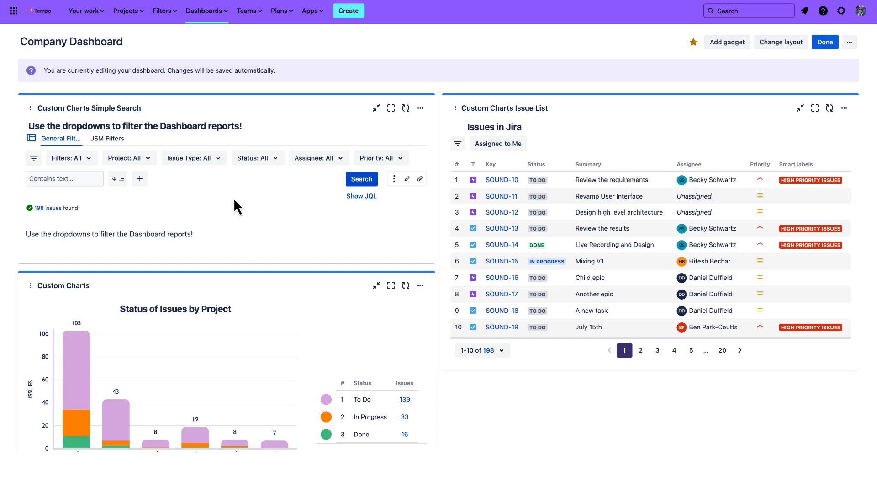
# Test the Simple Search gadget by filtering its Project field to Android (Scrum)
pyautogui.scroll(-2, 234, 197)
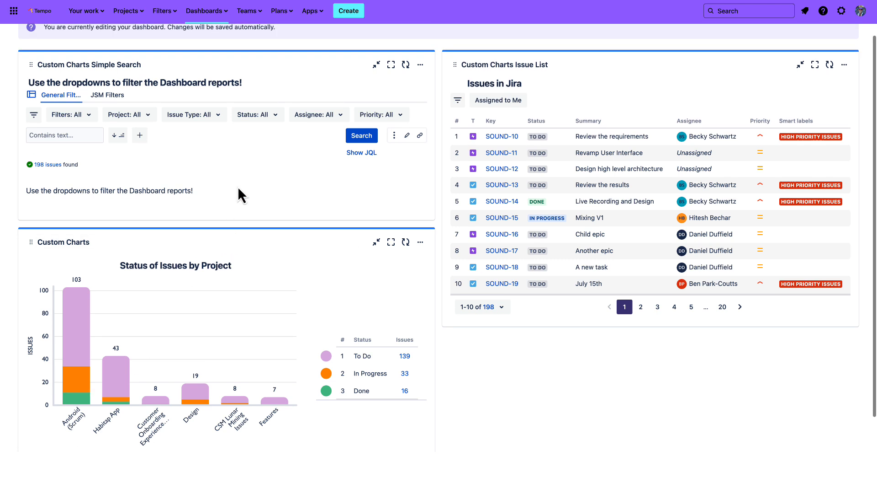
pyautogui.click(139, 118)
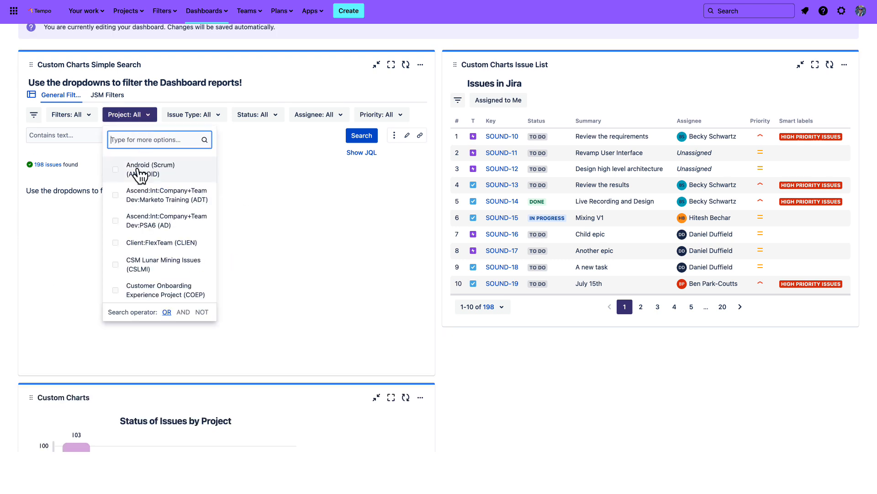
pyautogui.click(140, 173)
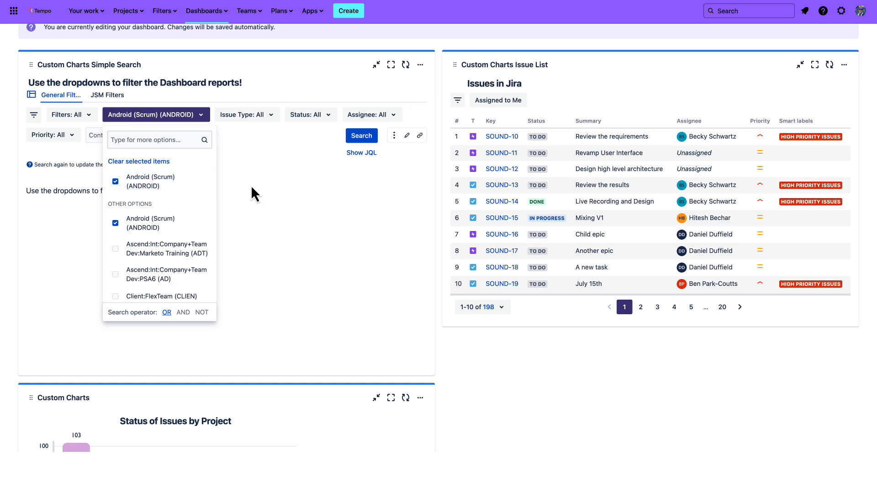
pyautogui.click(275, 208)
pyautogui.scroll(-1, 256, 244)
pyautogui.scroll(-1, 257, 244)
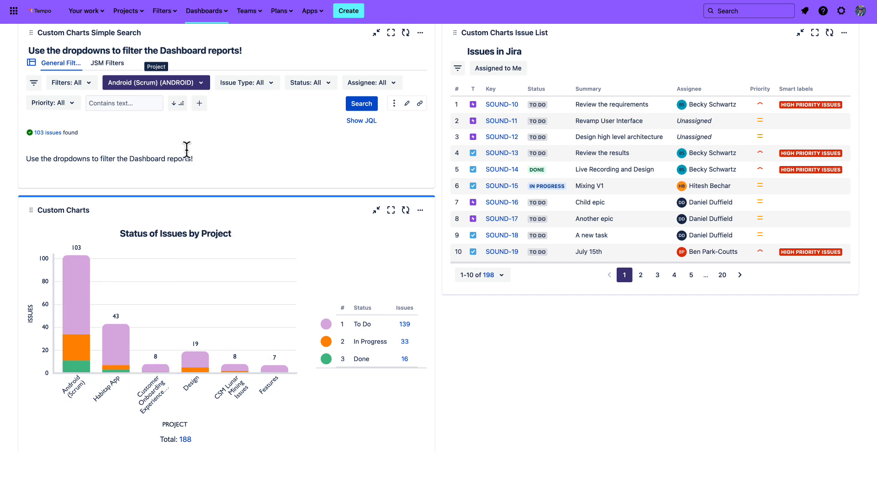
# Clear the project selection in the Simple Search gadget and apply the search
pyautogui.click(198, 84)
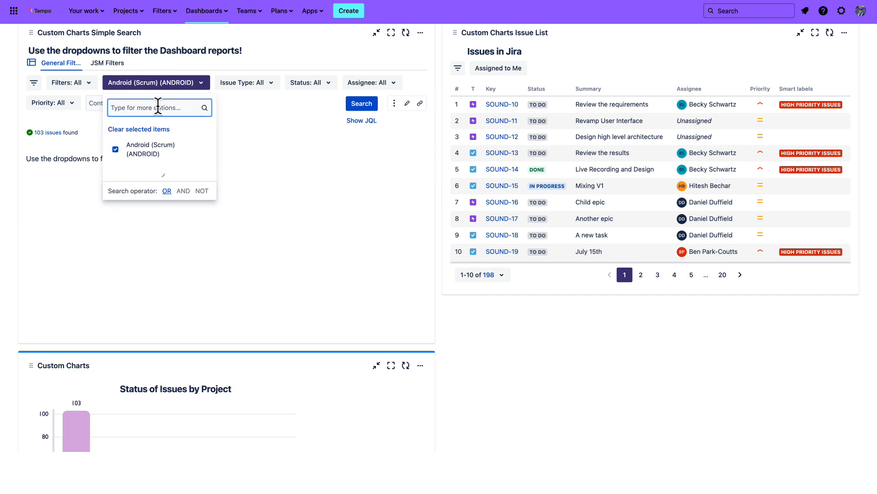
pyautogui.click(146, 129)
pyautogui.click(263, 113)
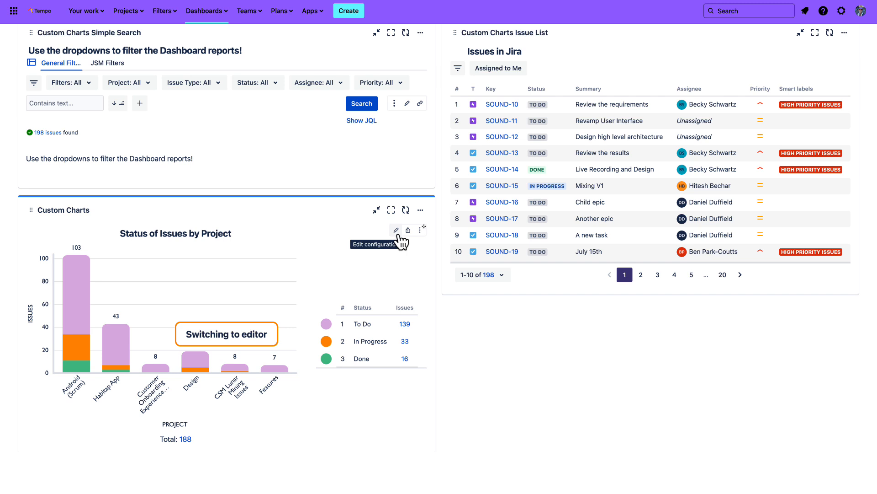
# Change the Status of Issues by Project chart's source to the Simple Search Gadget "Use the dropdowns to filter the Dashboard reports!"
pyautogui.click(398, 232)
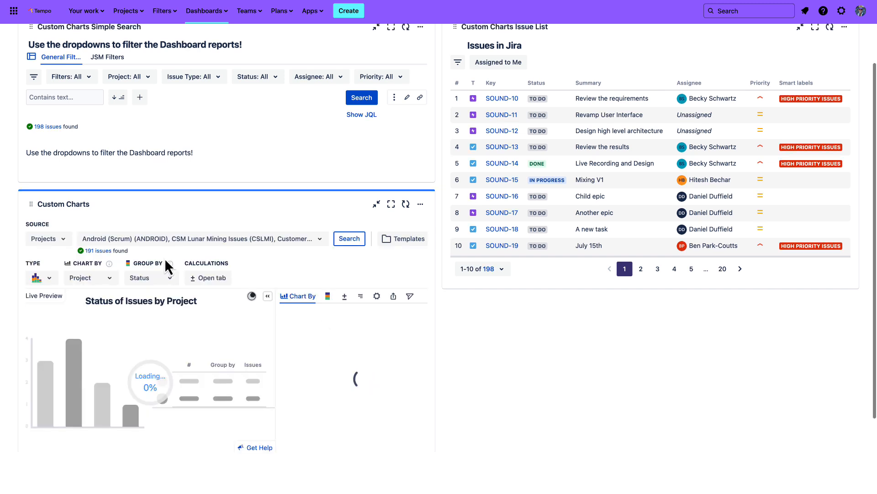
pyautogui.click(62, 242)
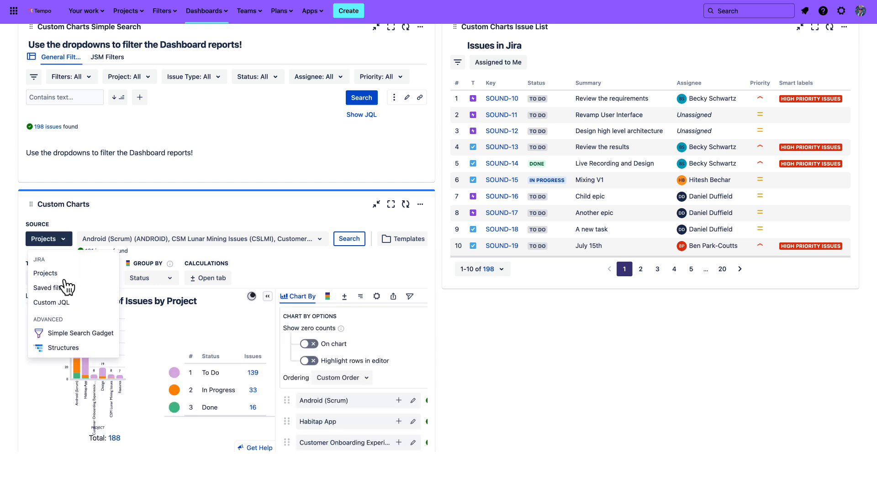
pyautogui.click(68, 338)
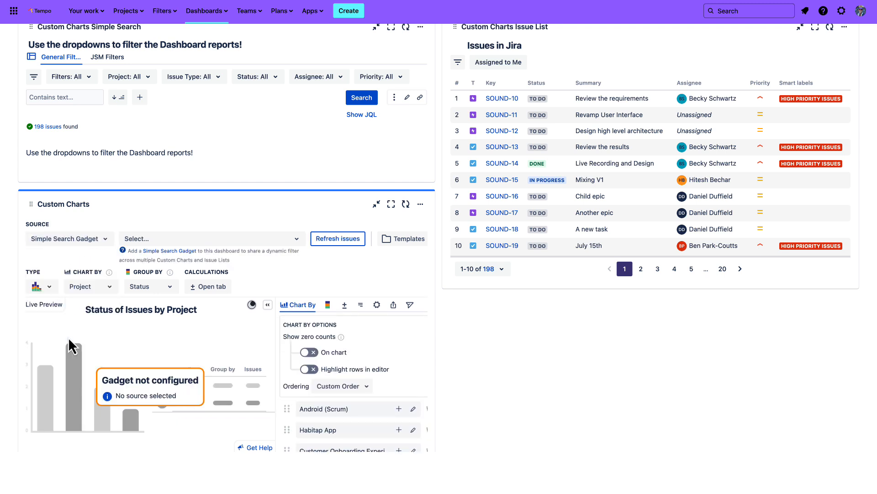
pyautogui.click(182, 239)
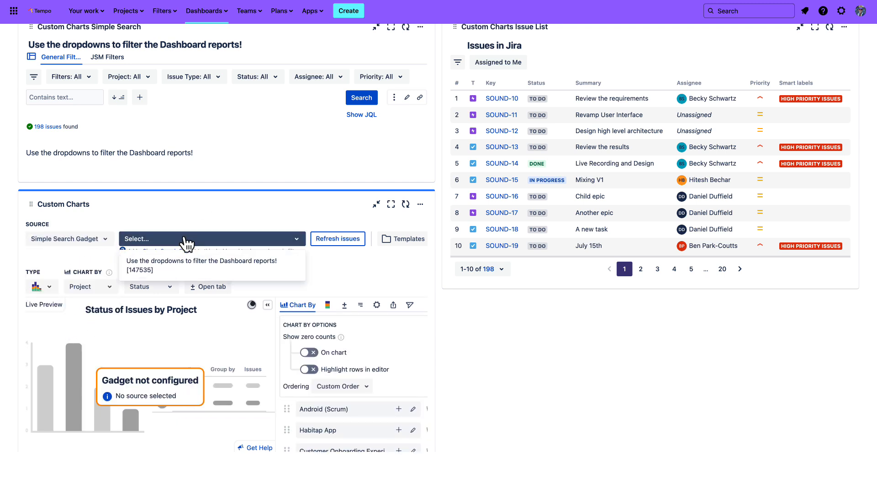
pyautogui.click(172, 266)
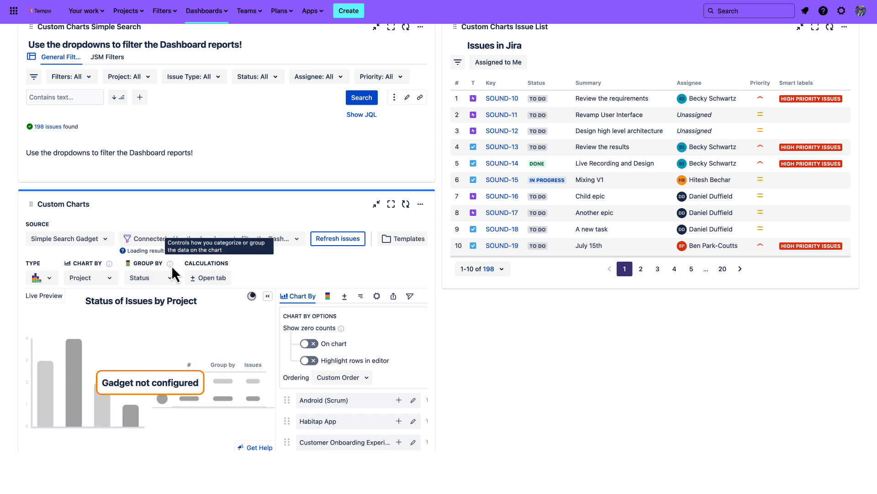
pyautogui.scroll(-1, 293, 275)
pyautogui.scroll(1, 293, 277)
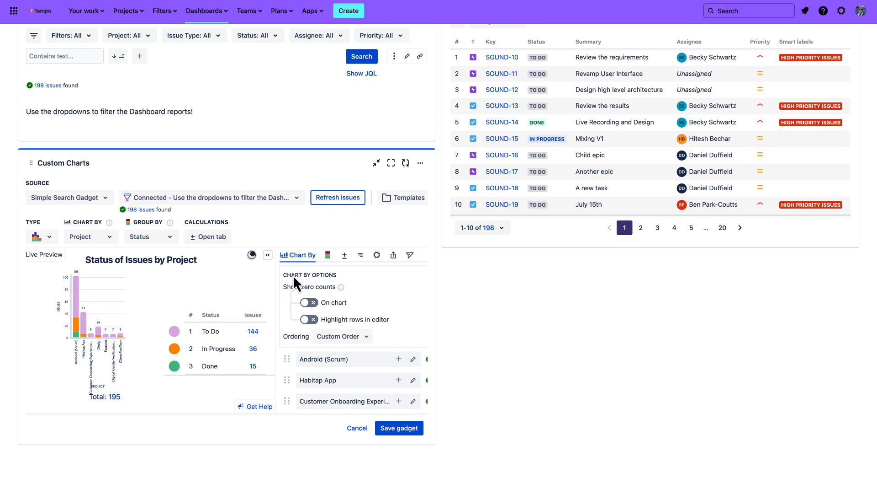
# Save the Status of Issues by Project chart and finish editing the Company Dashboard
pyautogui.click(399, 428)
pyautogui.scroll(2, 398, 426)
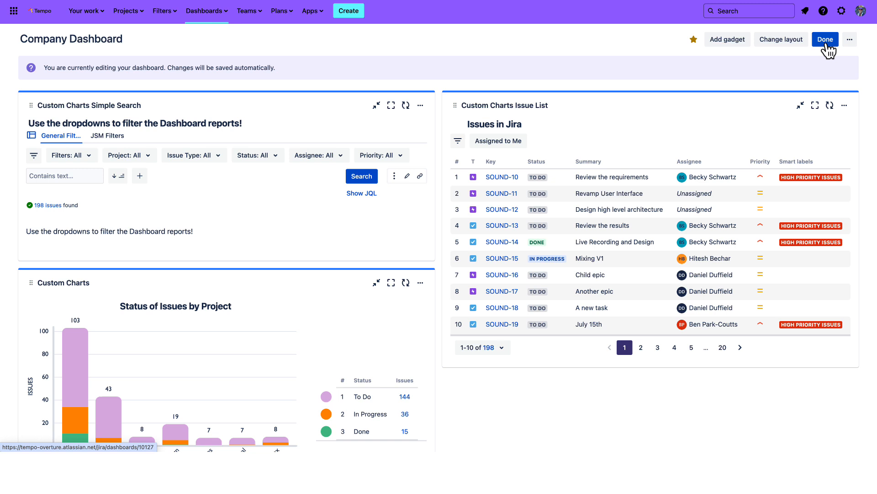
pyautogui.click(825, 40)
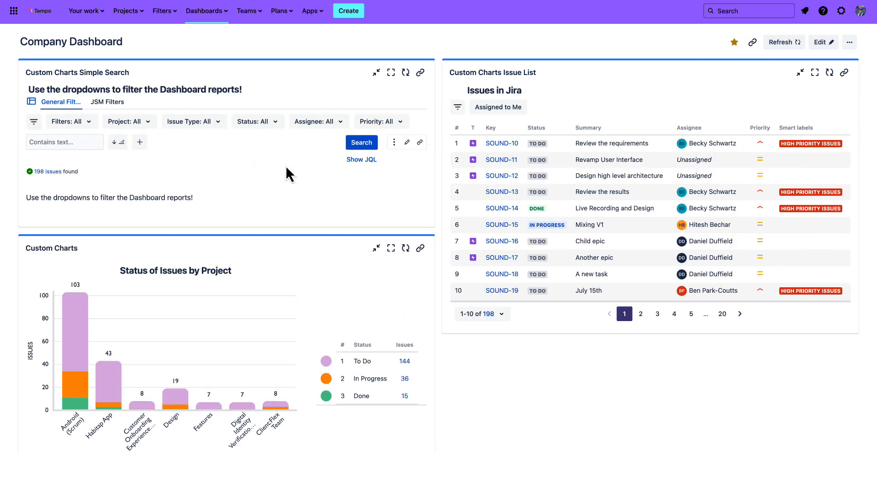
# Filter the finished dashboard to the Android (Scrum) project using the Simple Search gadget
pyautogui.scroll(-1, 286, 167)
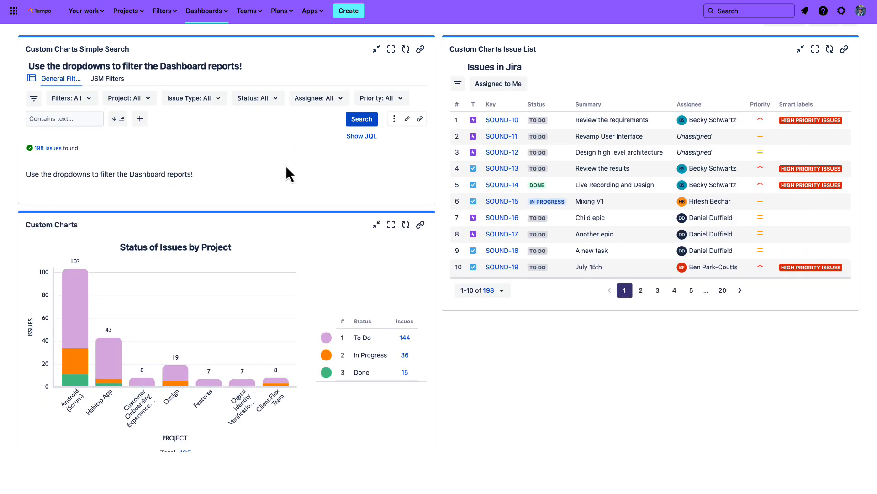
pyautogui.click(149, 102)
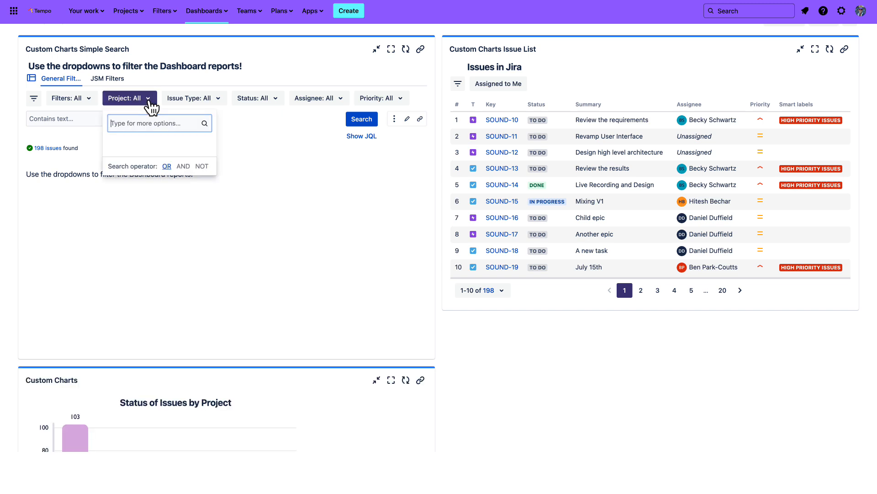
pyautogui.click(145, 161)
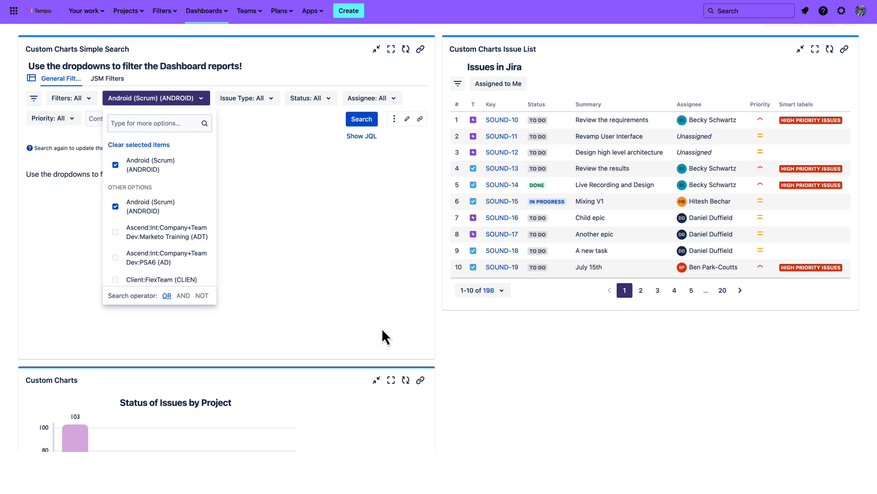
pyautogui.click(436, 340)
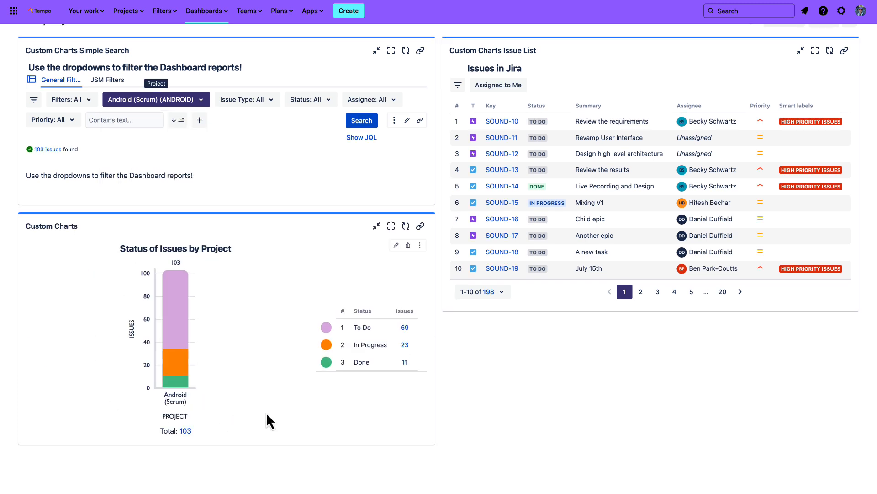
# Add the Created field to the filters of the Simple Search gadget
pyautogui.scroll(1, 74, 362)
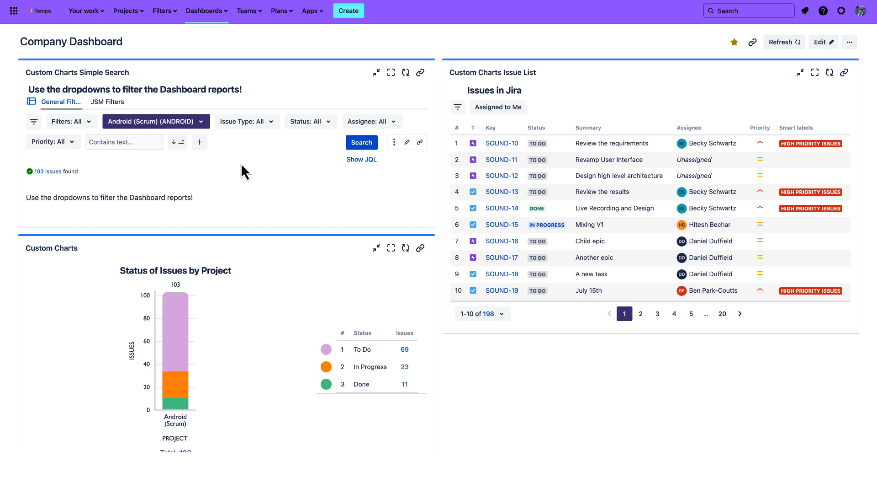
pyautogui.click(200, 146)
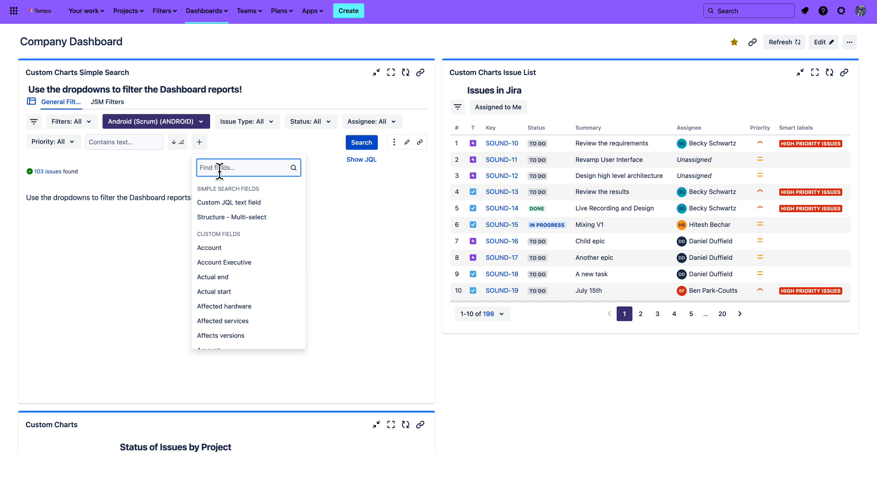
pyautogui.write('Created')
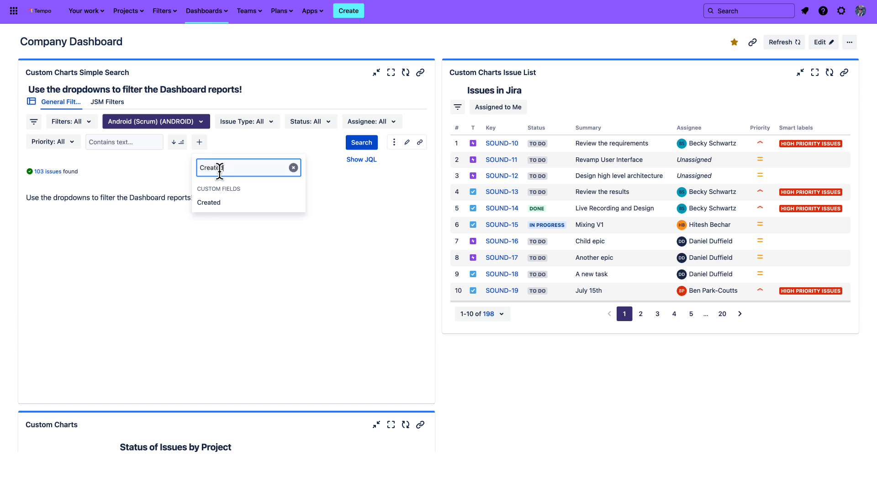
pyautogui.click(233, 204)
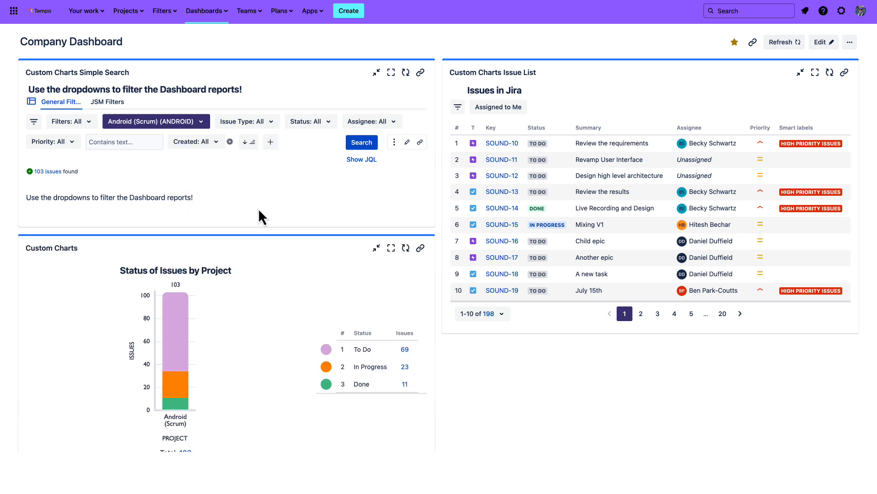
# Examine the date range options offered by the Created filter in the Simple Search gadget
pyautogui.click(214, 146)
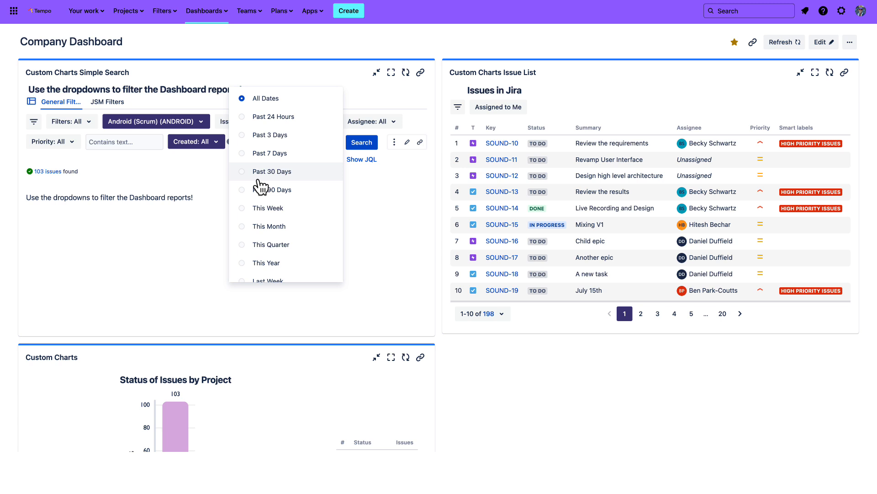
pyautogui.scroll(-3, 262, 231)
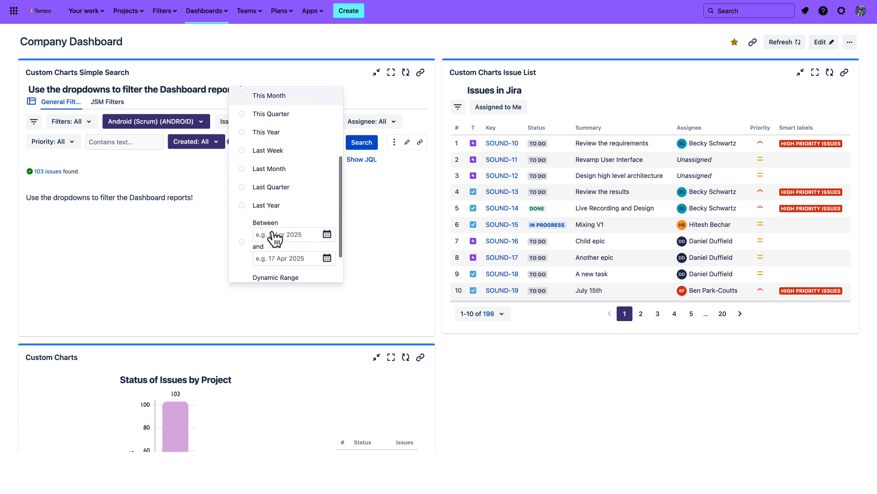
pyautogui.click(274, 211)
pyautogui.click(368, 217)
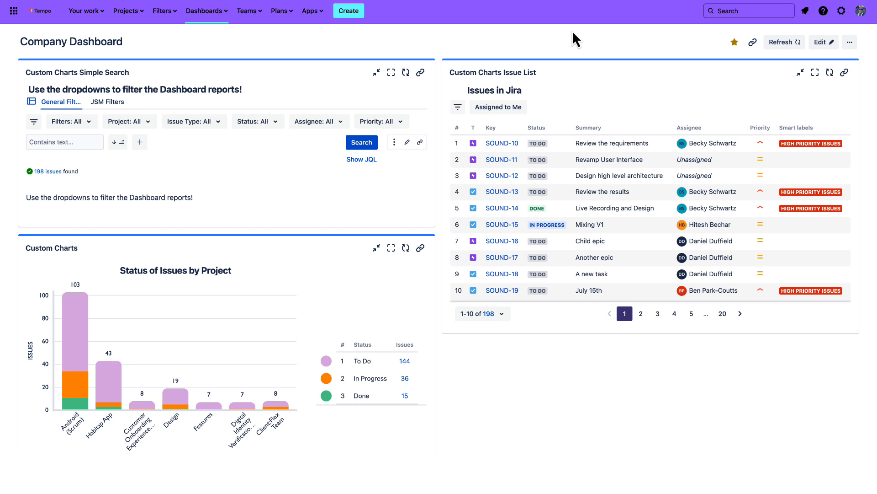
# Maximize the Issue List gadget, open its configuration and change its source to the structure "UI Update Structure"
pyautogui.click(815, 72)
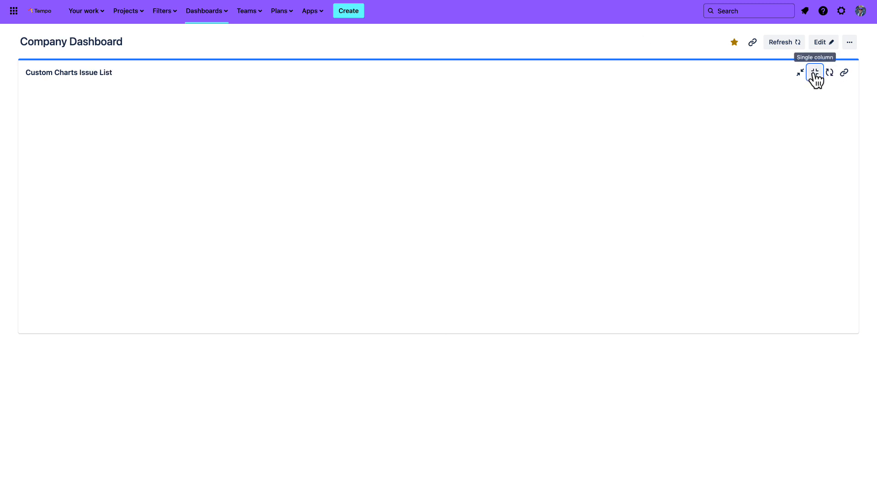
pyautogui.click(819, 92)
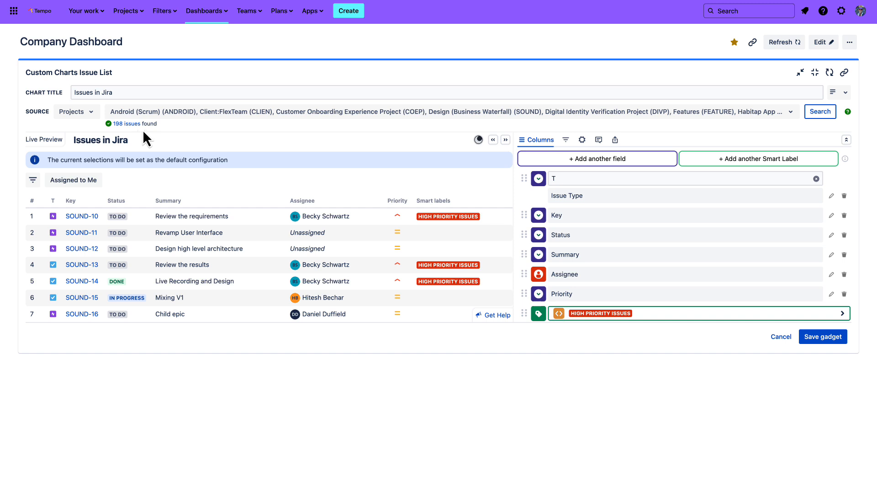
pyautogui.click(93, 114)
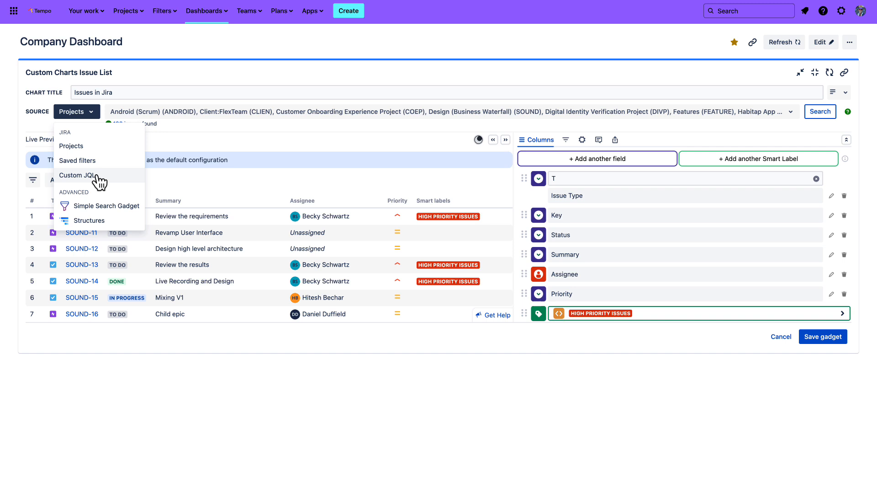
pyautogui.click(111, 222)
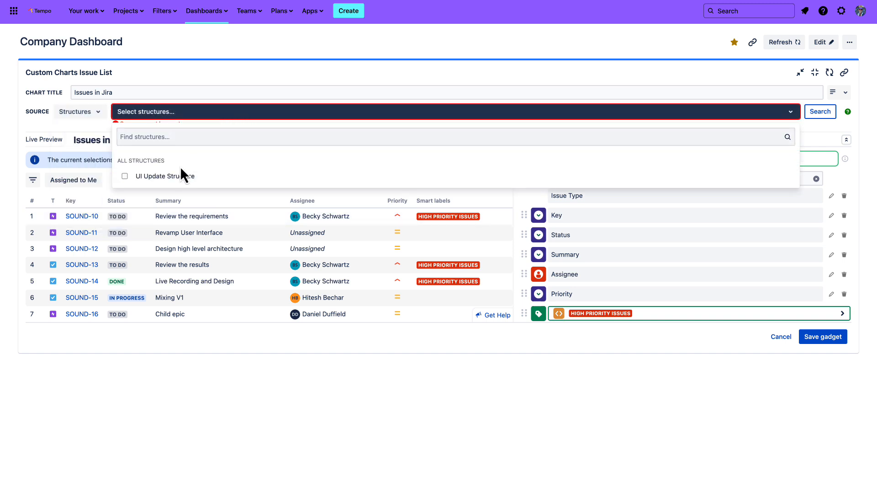
pyautogui.click(127, 179)
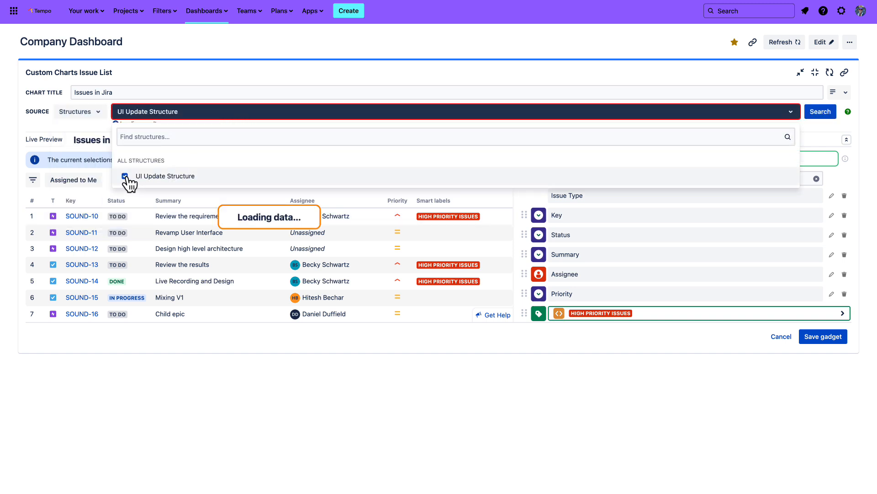
pyautogui.click(101, 127)
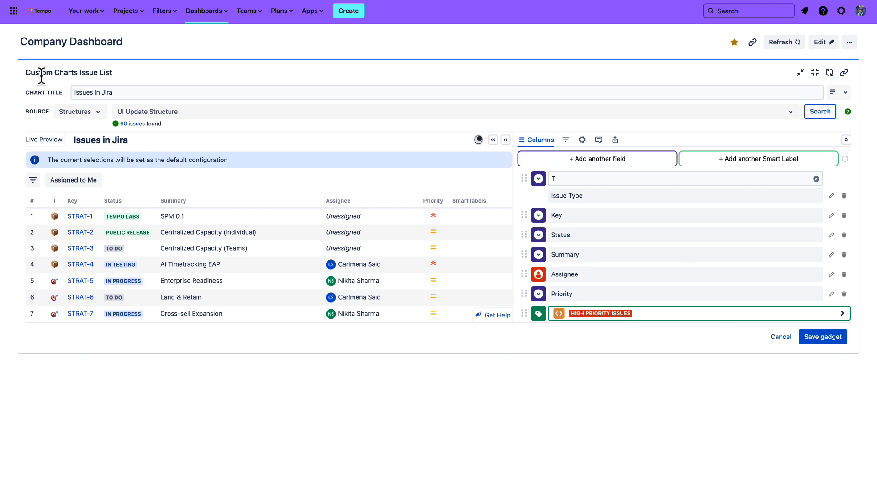
# Check the available source types, cancel the Issue List configuration and restore the gadget to its normal dashboard size
pyautogui.click(99, 115)
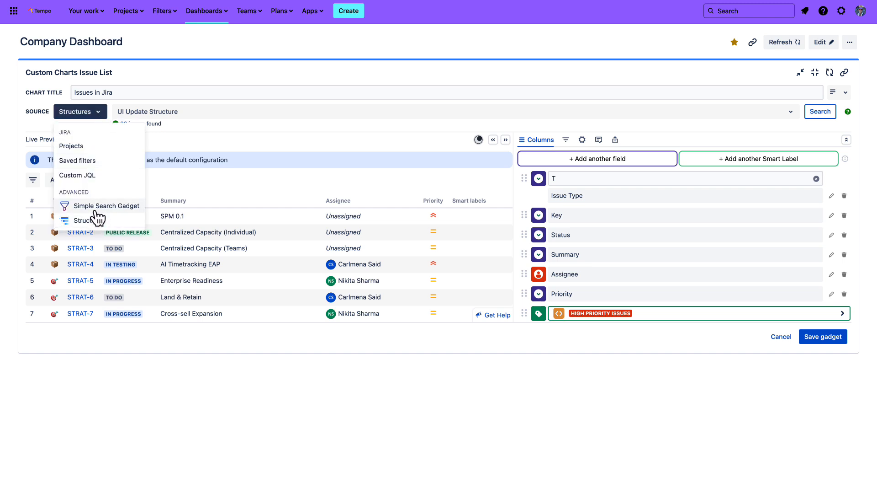
pyautogui.click(103, 120)
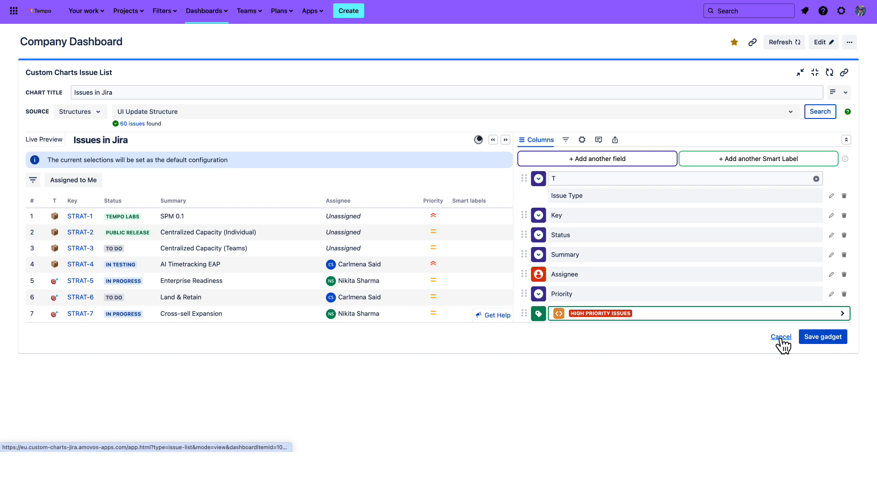
pyautogui.click(815, 73)
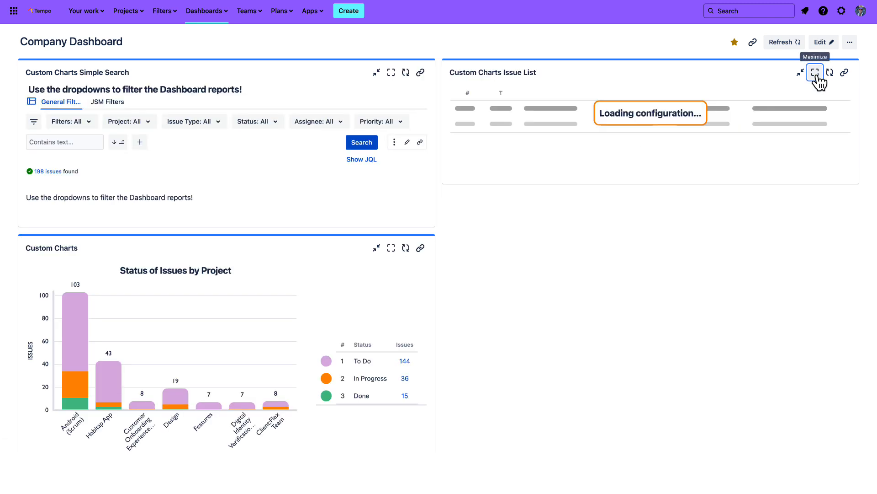